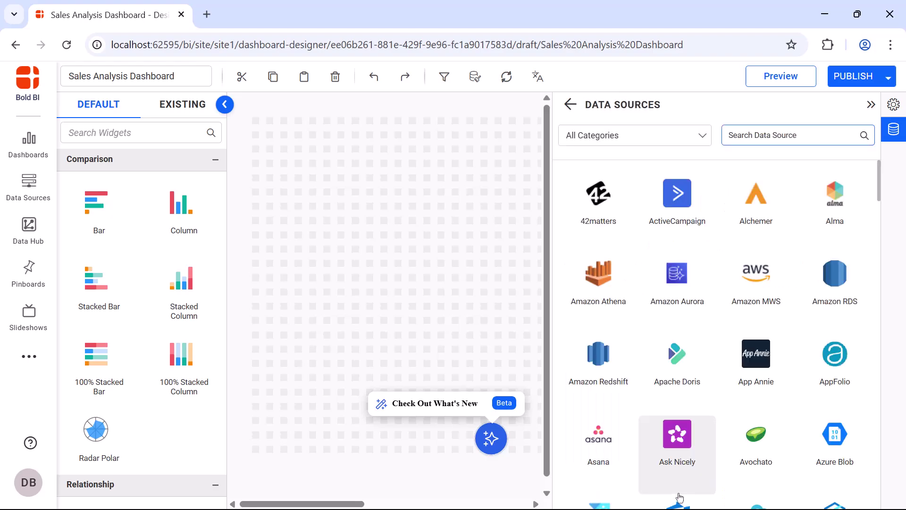
Find the PostgreSQL connector among the data sources and start a new PostgreSQL data source
{"action": "left_click", "coordinate": [783, 134]}
{"action": "type", "text": "postgre"}
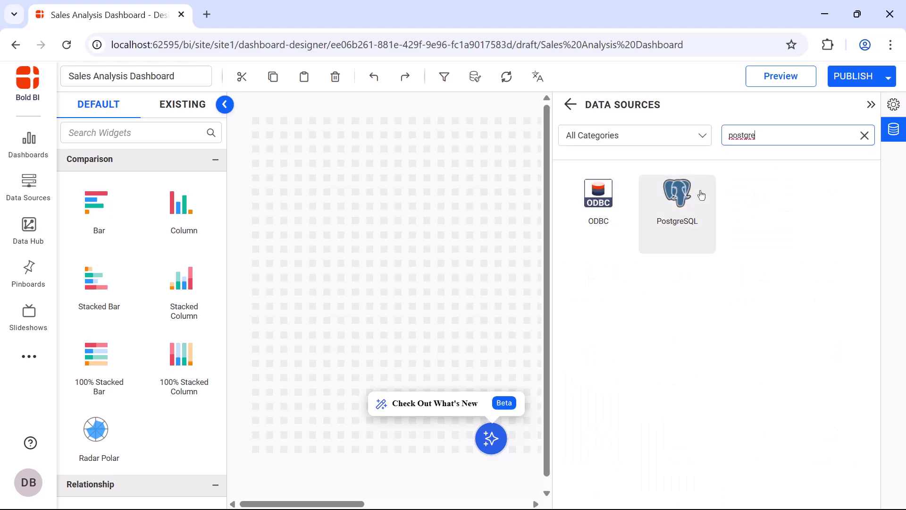
{"action": "left_click", "coordinate": [702, 195]}
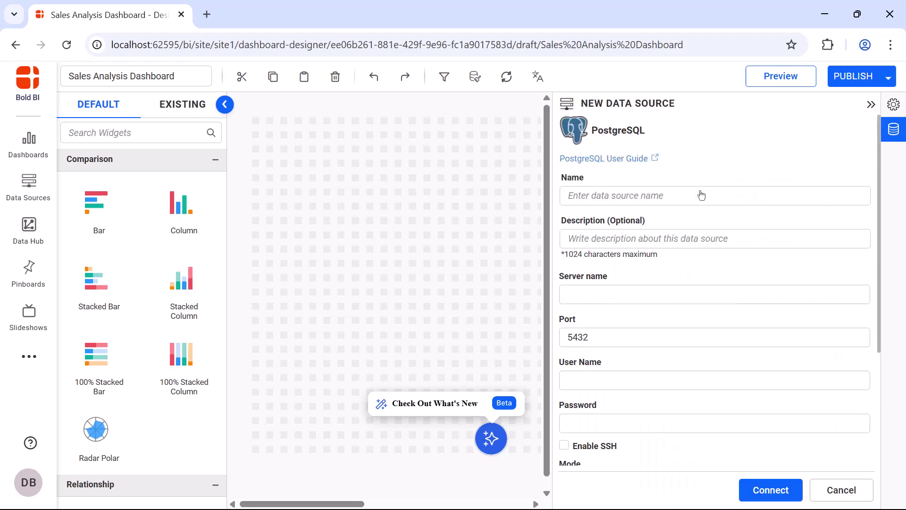
Name the PostgreSQL data source Sales Analysis Dashboard and fill in the database server name and port
{"action": "left_click", "coordinate": [702, 196]}
{"action": "key", "text": "ctrl+v"}
{"action": "left_click", "coordinate": [698, 294]}
{"action": "key", "text": "ctrl+v"}
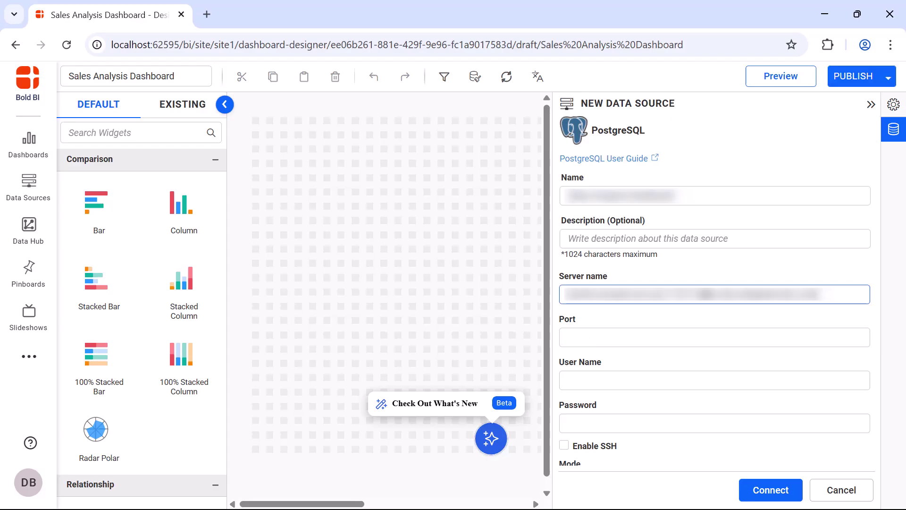
{"action": "left_click", "coordinate": [702, 337]}
Enter the database user name, password and database name, keeping Live mode, and connect to the PostgreSQL server
{"action": "left_click", "coordinate": [711, 381]}
{"action": "key", "text": "ctrl+v"}
{"action": "left_click", "coordinate": [710, 423]}
{"action": "key", "text": "ctrl+v"}
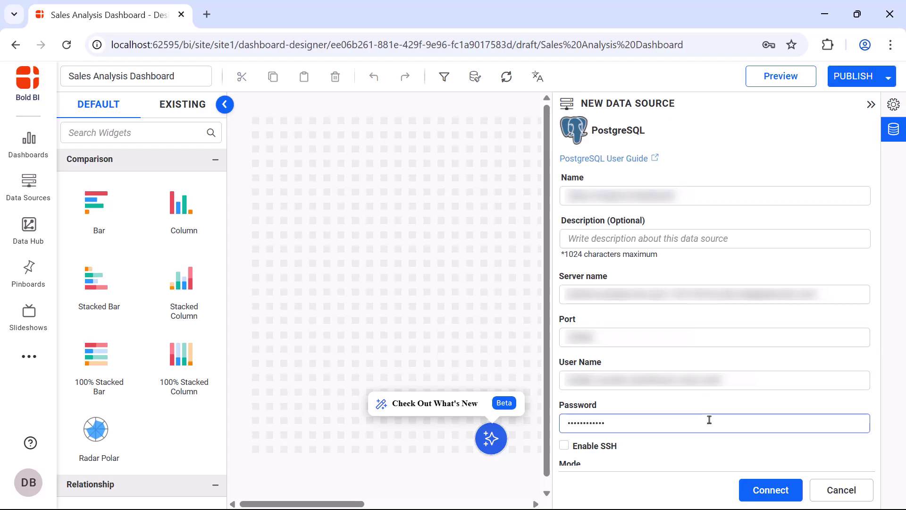
{"action": "scroll", "coordinate": [708, 416], "scroll_direction": "down", "scroll_amount": 4}
{"action": "left_click", "coordinate": [705, 353]}
{"action": "key", "text": "ctrl+v"}
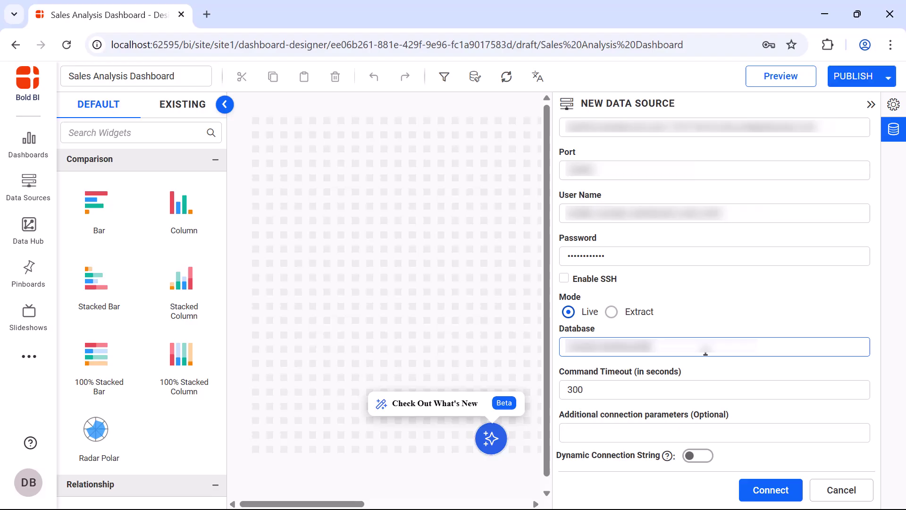
{"action": "left_click", "coordinate": [759, 489]}
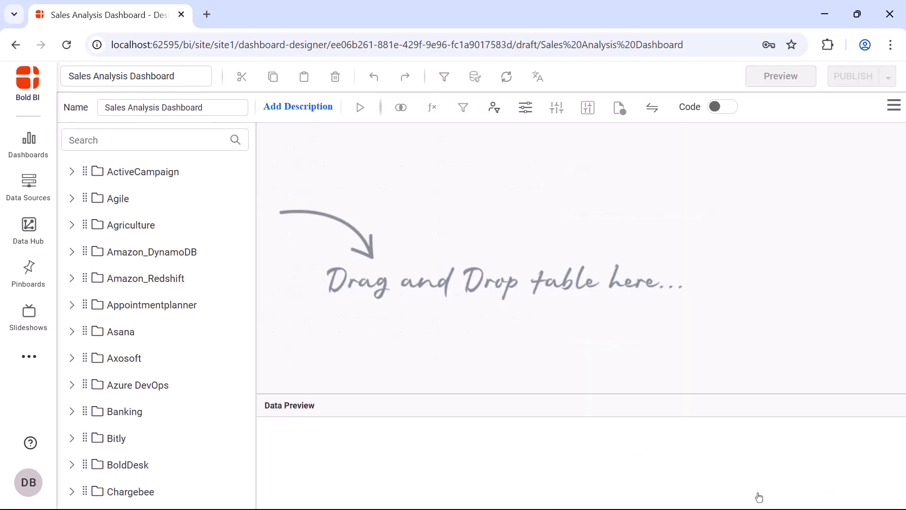
Switch the data source to code mode, paste the SQL query joining the Sales tables, run it and update the data preview
{"action": "left_click", "coordinate": [723, 108]}
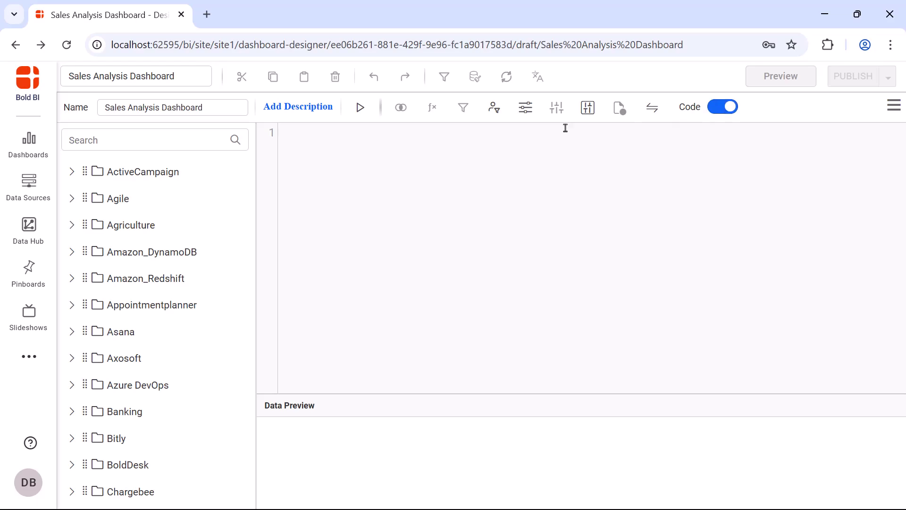
{"action": "key", "text": "ctrl+v"}
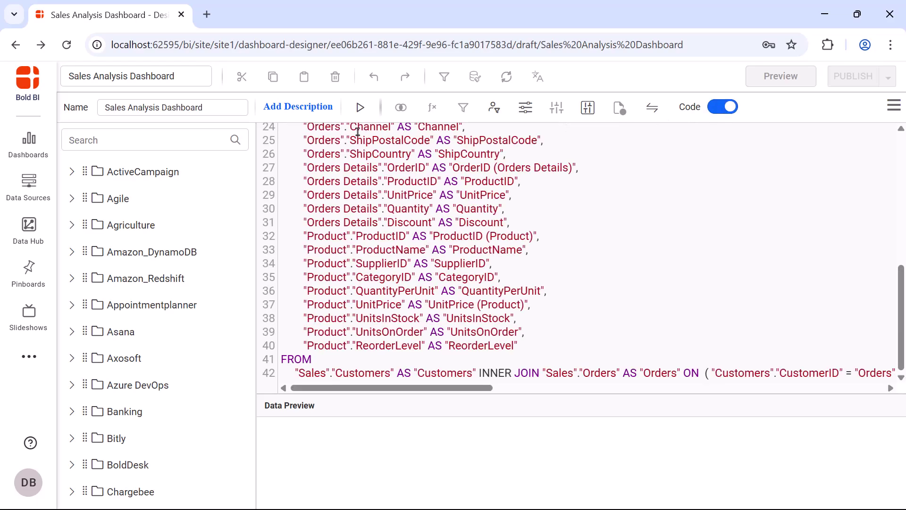
{"action": "left_click", "coordinate": [361, 108]}
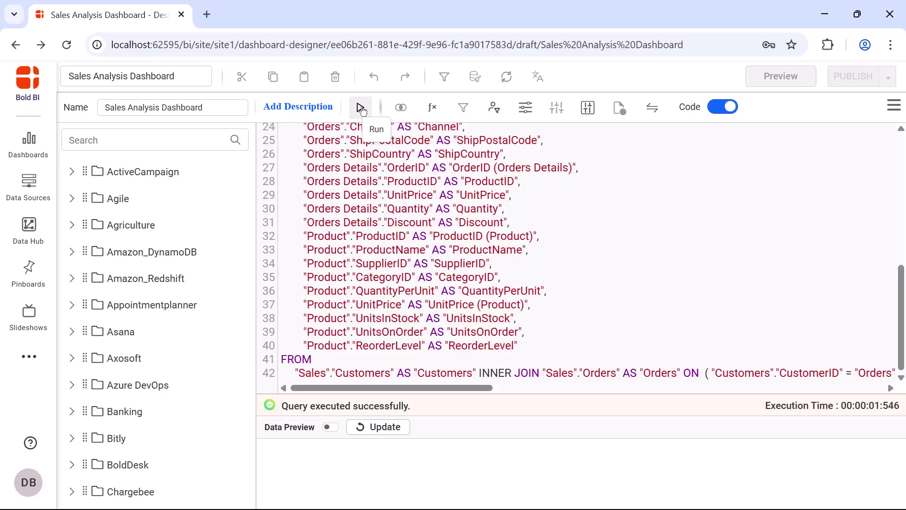
{"action": "left_click", "coordinate": [381, 429]}
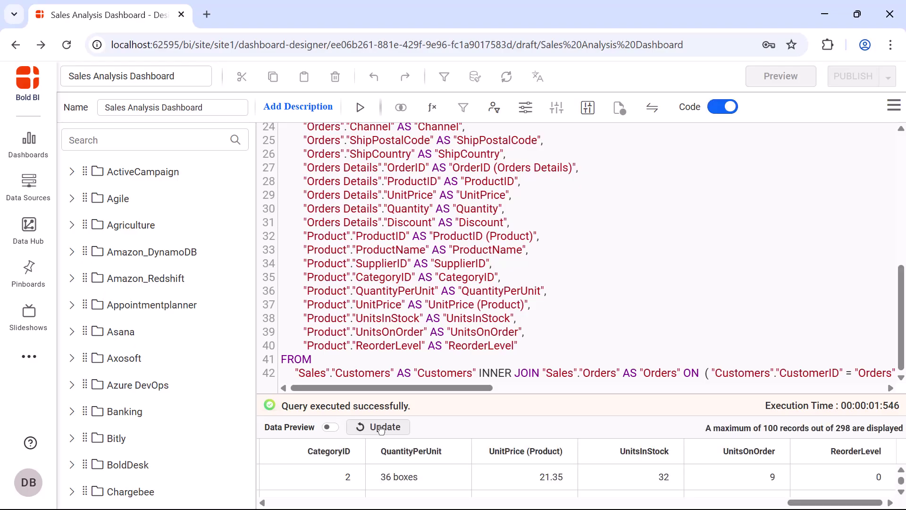
Save the Sales Analysis Dashboard data source and collapse the side panel to free the dashboard canvas
{"action": "left_click", "coordinate": [894, 106]}
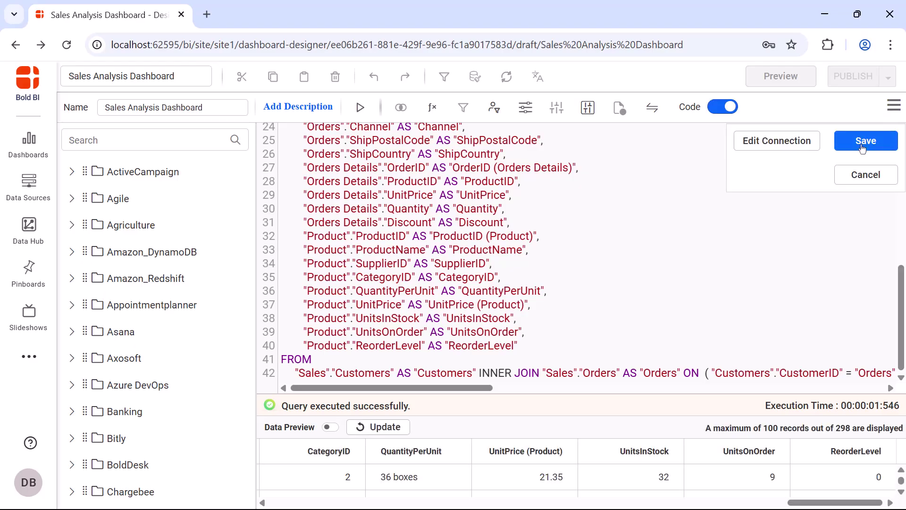
{"action": "left_click", "coordinate": [864, 141]}
{"action": "left_click", "coordinate": [873, 108]}
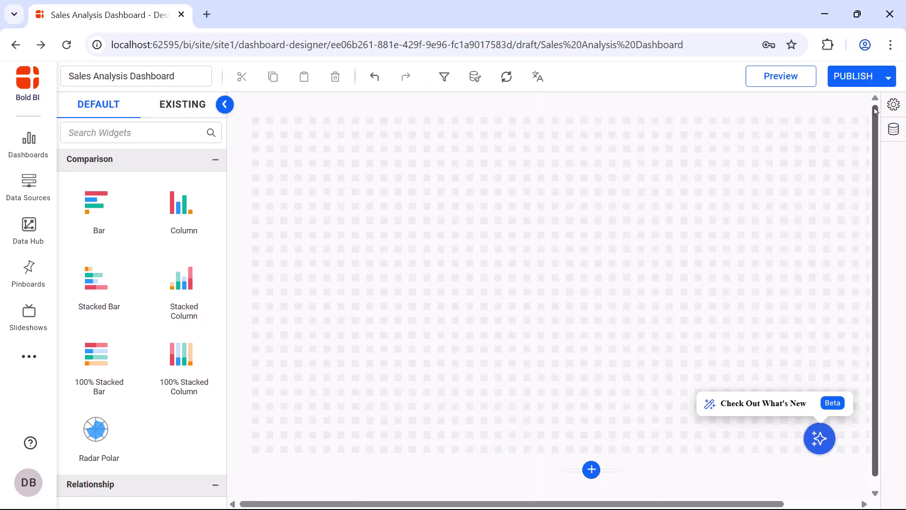
Add a Combo Box filter widget in the canvas's upper-left corner and resize it into a wider, shallow box
{"action": "left_click", "coordinate": [119, 133]}
{"action": "type", "text": "combo"}
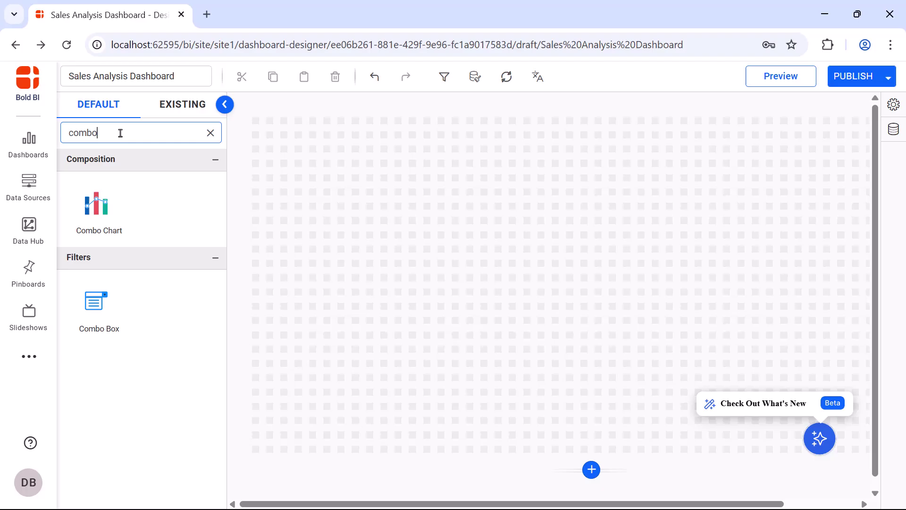
{"action": "left_click_drag", "start_coordinate": [96, 302], "coordinate": [243, 141]}
{"action": "left_click_drag", "start_coordinate": [331, 150], "coordinate": [398, 160]}
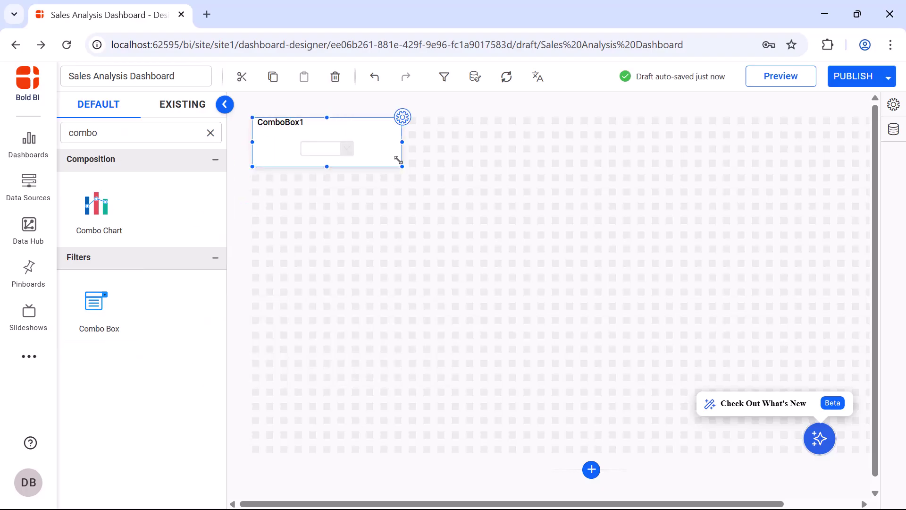
Name the combo box Year and assign the OrderDate dimension as its value
{"action": "left_click", "coordinate": [402, 117]}
{"action": "type", "text": "Year"}
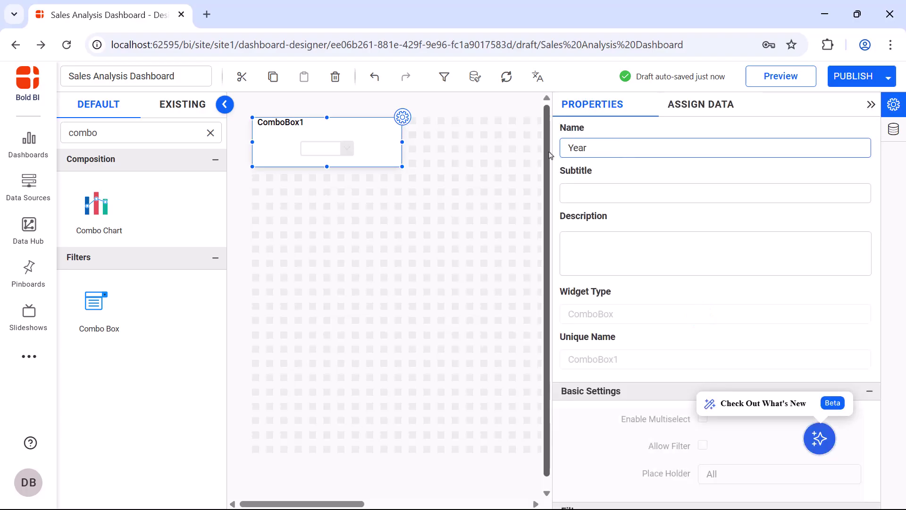
{"action": "left_click", "coordinate": [701, 105]}
{"action": "left_click", "coordinate": [678, 282]}
{"action": "type", "text": "orde"}
{"action": "left_click_drag", "start_coordinate": [610, 328], "coordinate": [722, 151]}
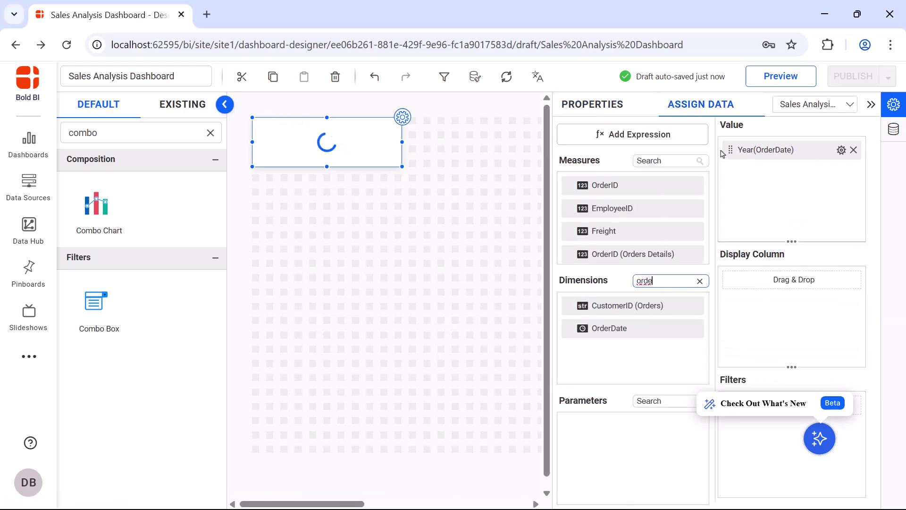
Enable multiselect and Allow Filter for the Year combo box, and turn off Act As Master Widget
{"action": "left_click", "coordinate": [589, 110]}
{"action": "scroll", "coordinate": [609, 236], "scroll_direction": "down", "scroll_amount": 5}
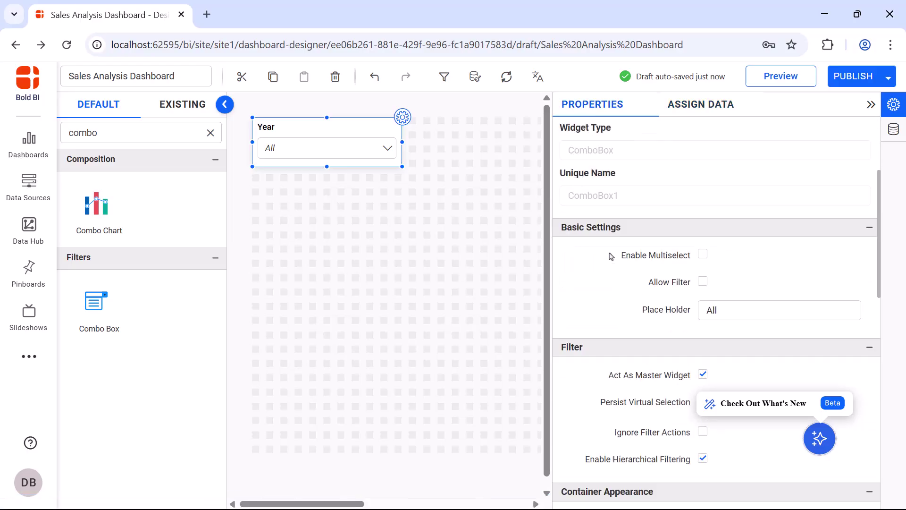
{"action": "left_click", "coordinate": [703, 214]}
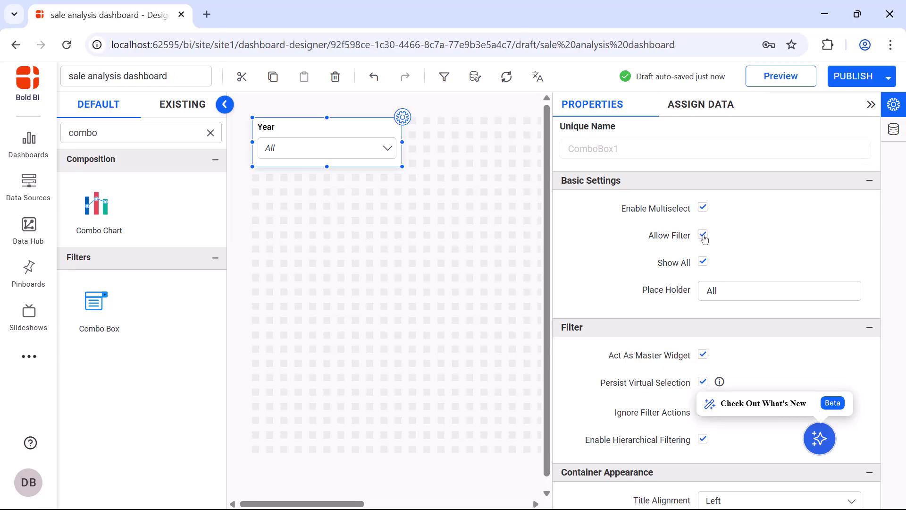
{"action": "scroll", "coordinate": [703, 246], "scroll_direction": "down", "scroll_amount": 3}
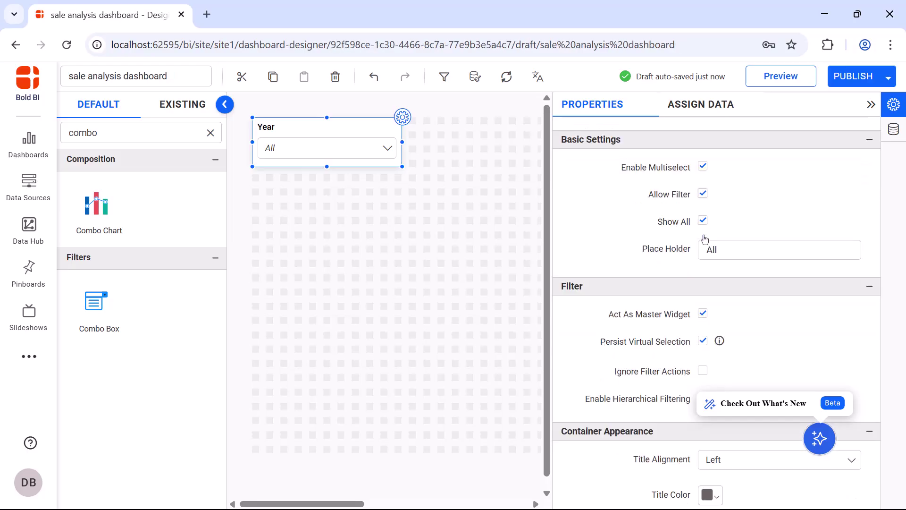
{"action": "left_click", "coordinate": [703, 231]}
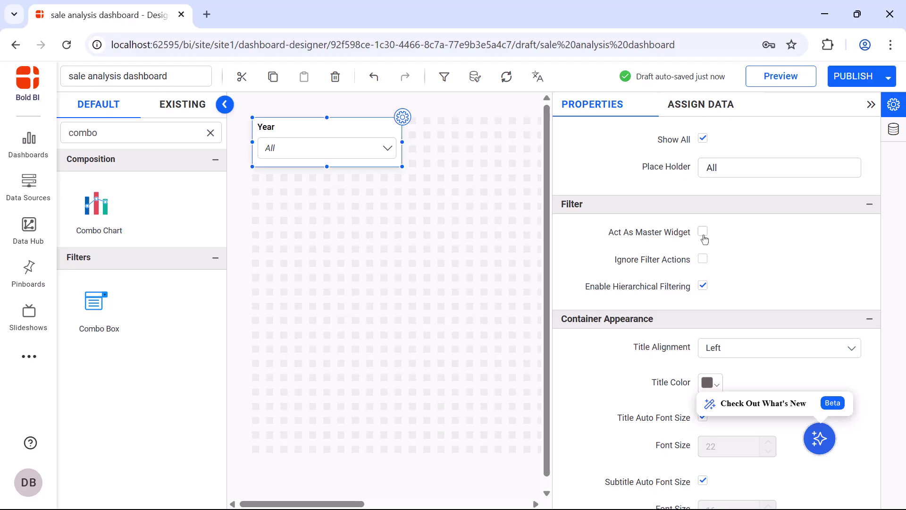
Turn off automatic title font sizing for the Year combo box, set the title font size to 16 and close its properties
{"action": "scroll", "coordinate": [704, 239], "scroll_direction": "down", "scroll_amount": 3}
{"action": "left_click", "coordinate": [703, 254]}
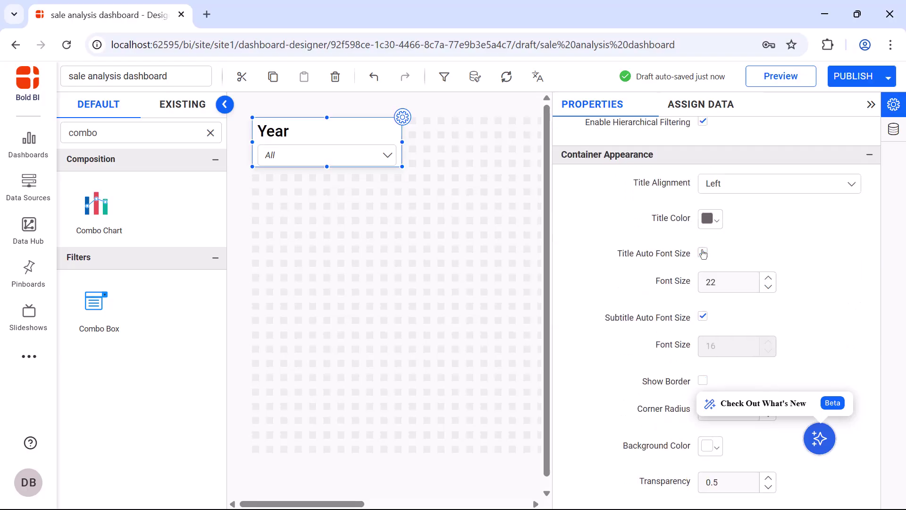
{"action": "double_click", "coordinate": [710, 280]}
{"action": "type", "text": "16"}
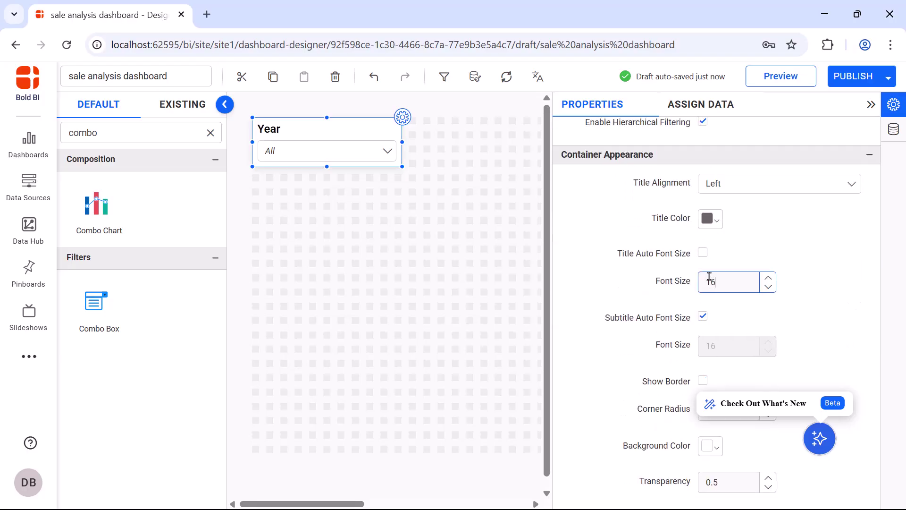
{"action": "left_click", "coordinate": [871, 104]}
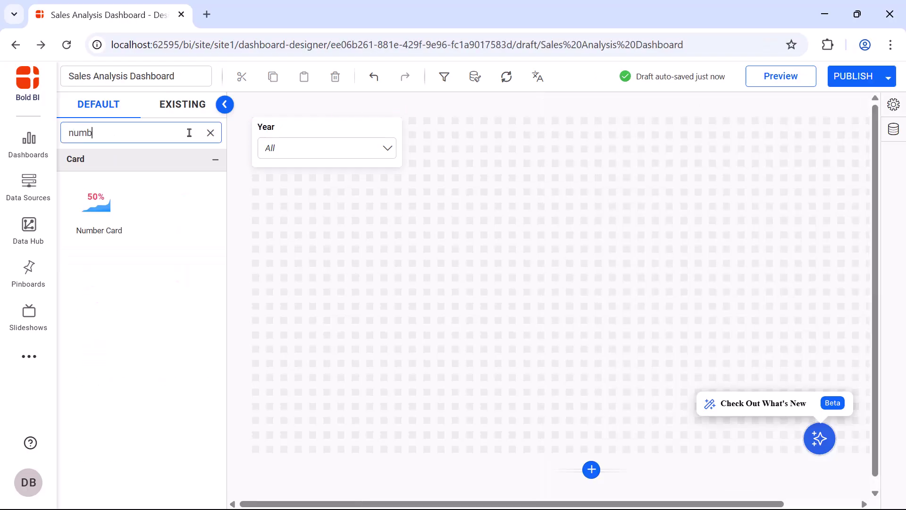
Add a Number Card beside the Year combo box, sized to the same height, and name it Total Sales
{"action": "type", "text": "er"}
{"action": "left_click_drag", "start_coordinate": [97, 204], "coordinate": [411, 125]}
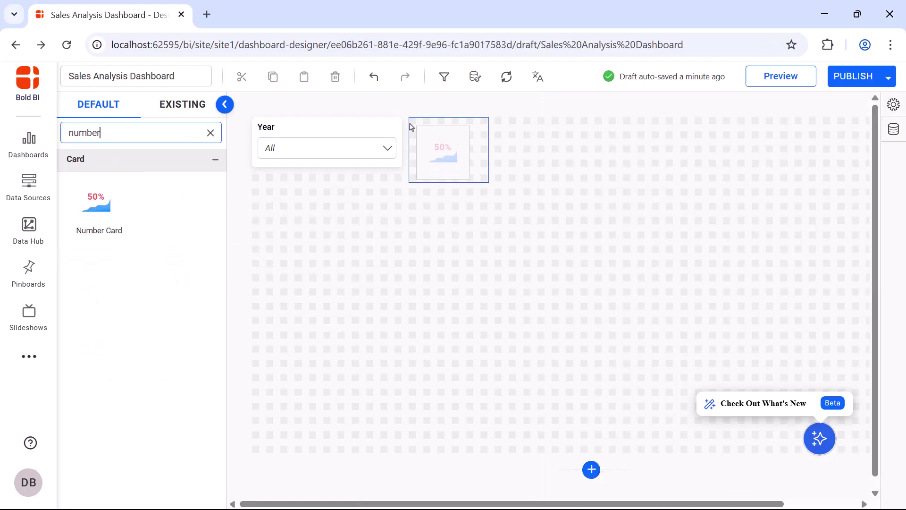
{"action": "left_click_drag", "start_coordinate": [486, 180], "coordinate": [563, 163]}
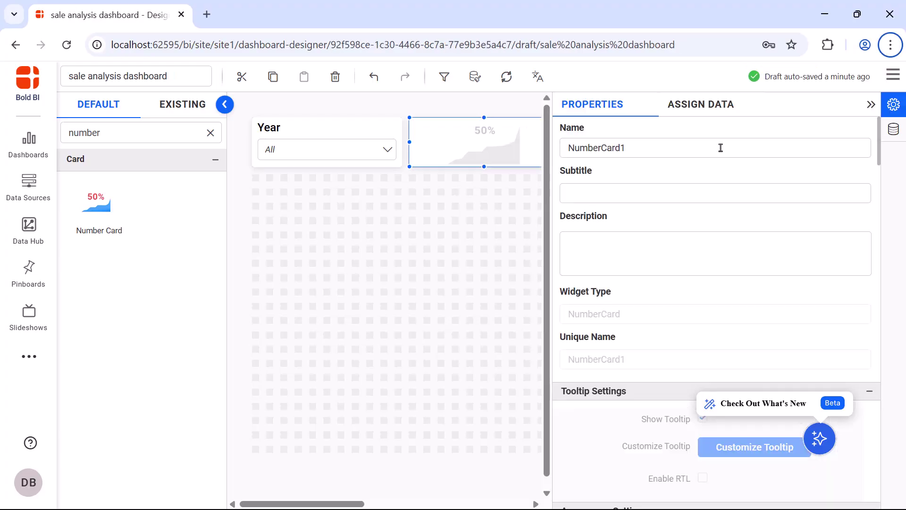
{"action": "double_click", "coordinate": [721, 147]}
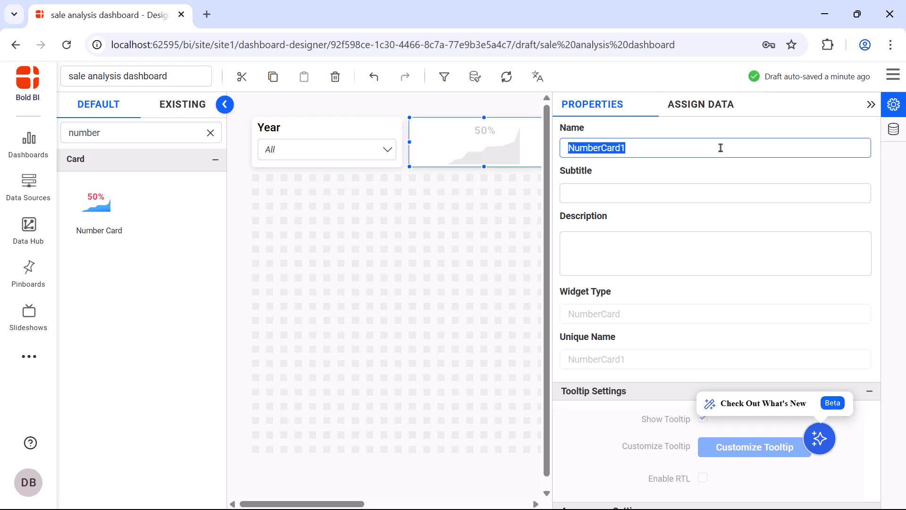
{"action": "type", "text": "Total Sales"}
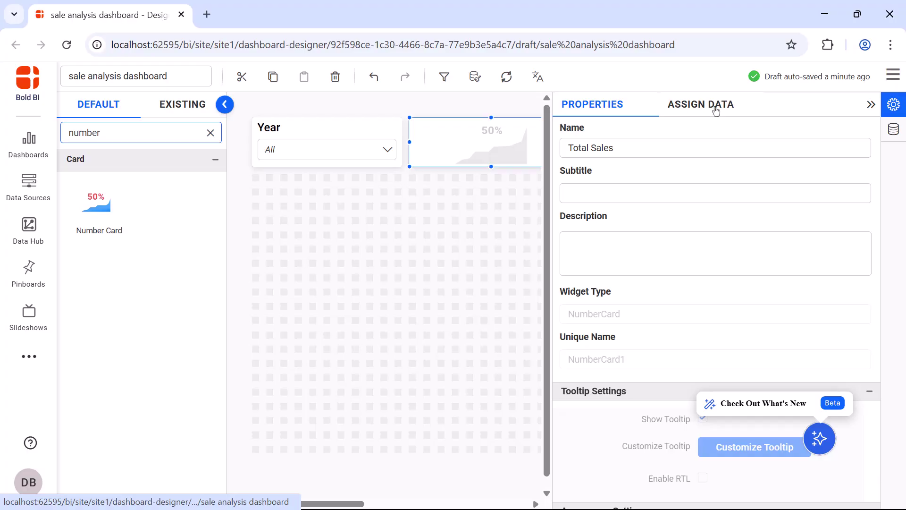
Create a new expression named Sales from the Total Sales card's data assignment
{"action": "left_click", "coordinate": [717, 107]}
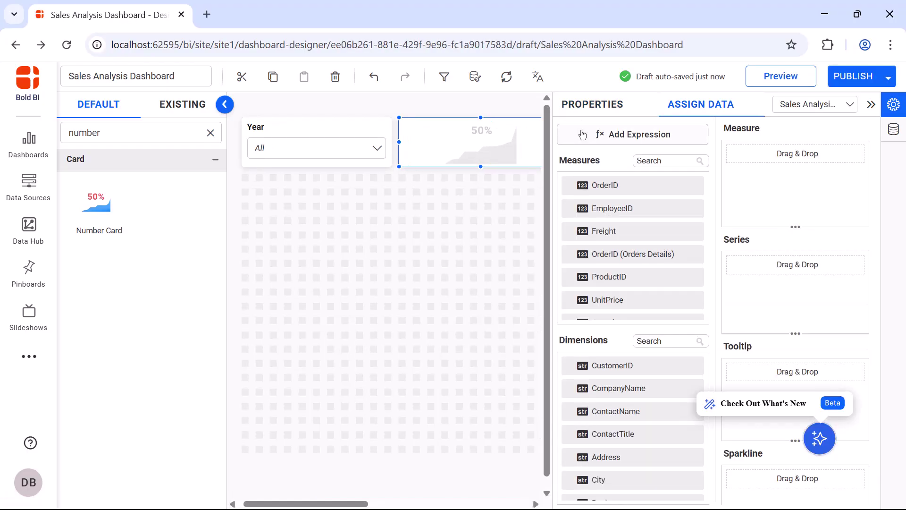
{"action": "left_click", "coordinate": [582, 135]}
{"action": "key", "text": "BackSpace"}
{"action": "key", "text": "BackSpace"}
{"action": "key", "text": "BackSpace"}
{"action": "key", "text": "BackSpace"}
{"action": "key", "text": "BackSpace"}
{"action": "key", "text": "BackSpace"}
{"action": "key", "text": "BackSpace"}
{"action": "key", "text": "BackSpace"}
{"action": "key", "text": "BackSpace"}
{"action": "key", "text": "BackSpace"}
{"action": "key", "text": "BackSpace"}
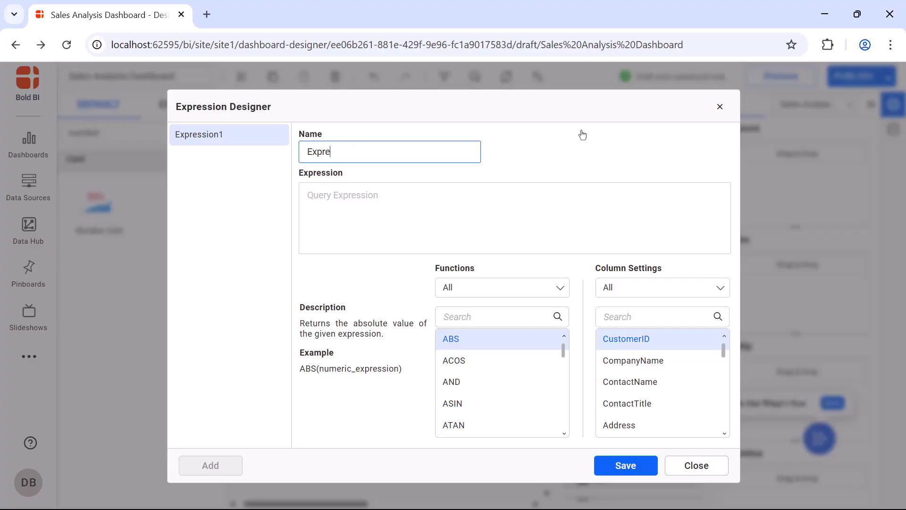
{"action": "type", "text": "Sales"}
Define the Sales expression as [Quantity]*[UnitPrice] and save it
{"action": "left_click", "coordinate": [624, 316]}
{"action": "type", "text": "qu"}
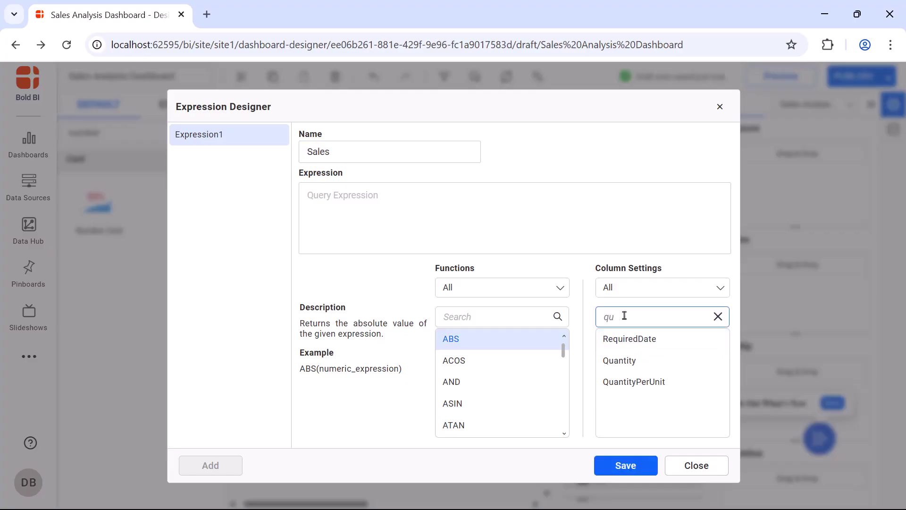
{"action": "double_click", "coordinate": [625, 362]}
{"action": "type", "text": "*"}
{"action": "left_click", "coordinate": [718, 317]}
{"action": "left_click", "coordinate": [681, 316]}
{"action": "type", "text": "uni"}
{"action": "double_click", "coordinate": [681, 340]}
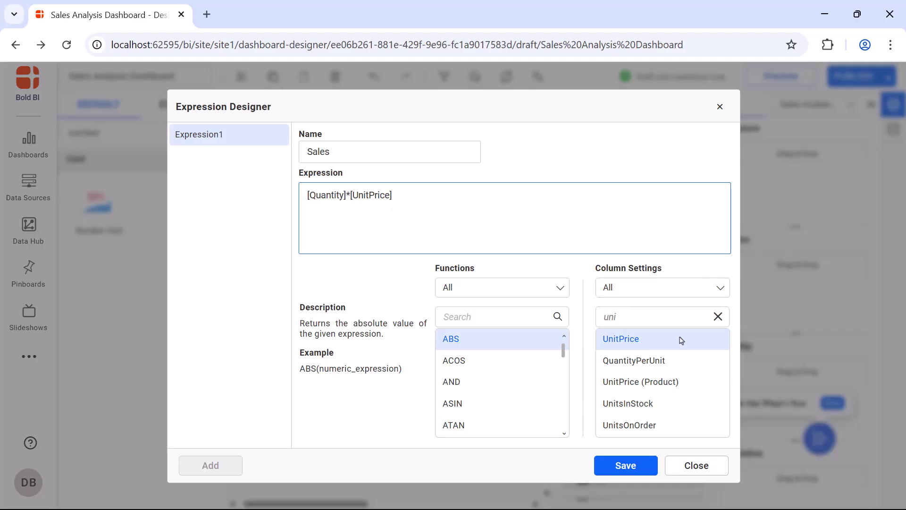
{"action": "left_click", "coordinate": [626, 465]}
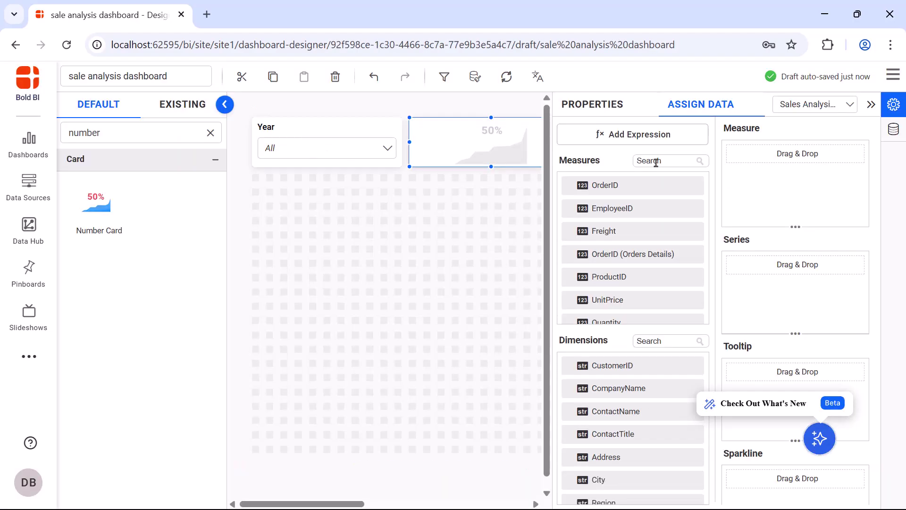
Assign the Sales expression as the measure of the Total Sales number card
{"action": "left_click", "coordinate": [655, 161]}
{"action": "type", "text": "sales"}
{"action": "left_click_drag", "start_coordinate": [609, 185], "coordinate": [802, 153]}
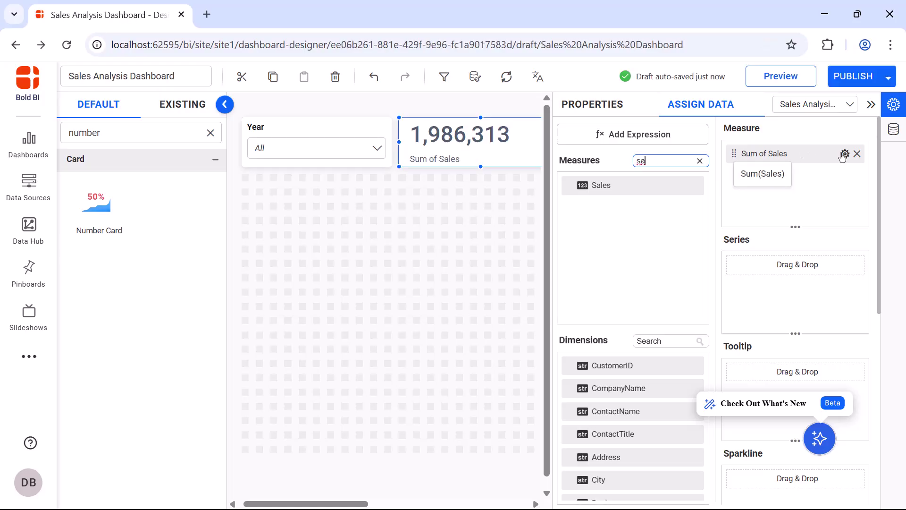
Format the Total Sales card's Sum of Sales measure as Currency with Auto representation
{"action": "left_click", "coordinate": [845, 154]}
{"action": "left_click", "coordinate": [783, 383]}
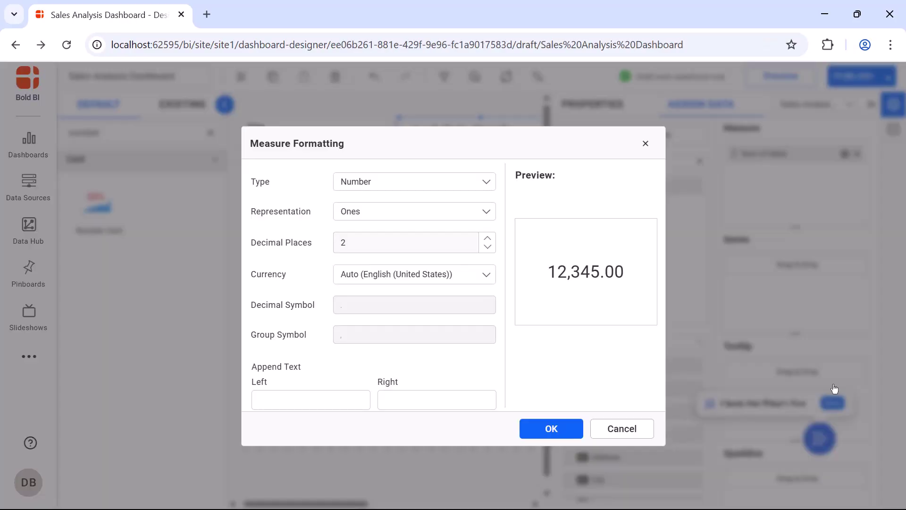
{"action": "left_click", "coordinate": [490, 184]}
{"action": "left_click", "coordinate": [469, 229]}
{"action": "left_click", "coordinate": [472, 210]}
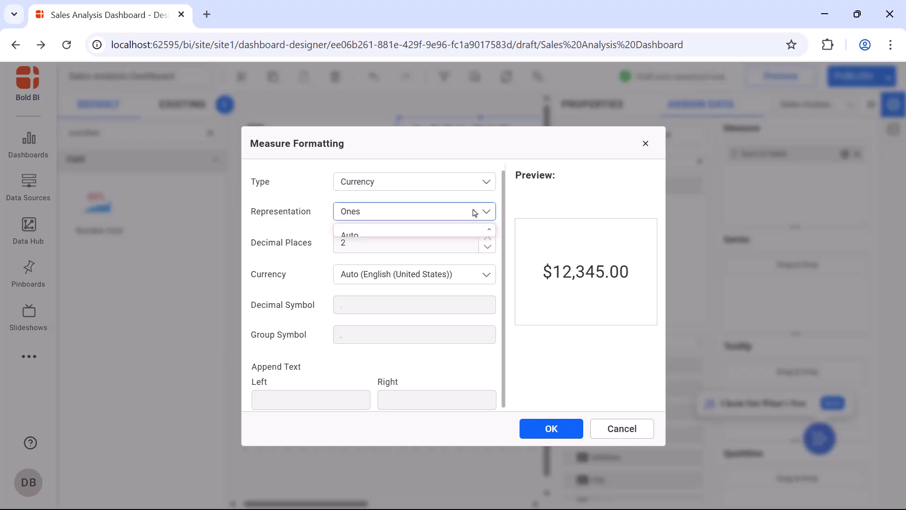
{"action": "left_click", "coordinate": [470, 238]}
{"action": "left_click", "coordinate": [550, 428]}
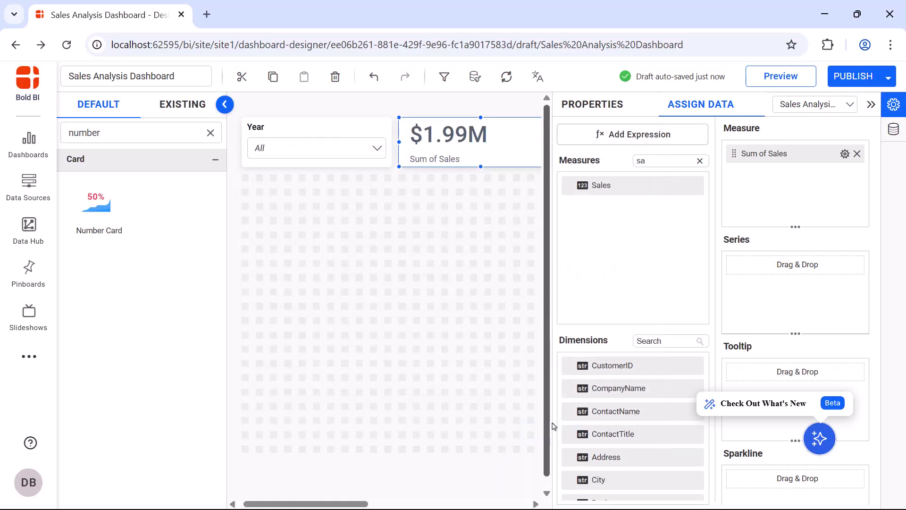
Set the Total Sales card's horizontal alignment to Center
{"action": "left_click", "coordinate": [612, 105]}
{"action": "scroll", "coordinate": [753, 253], "scroll_direction": "down", "scroll_amount": 2}
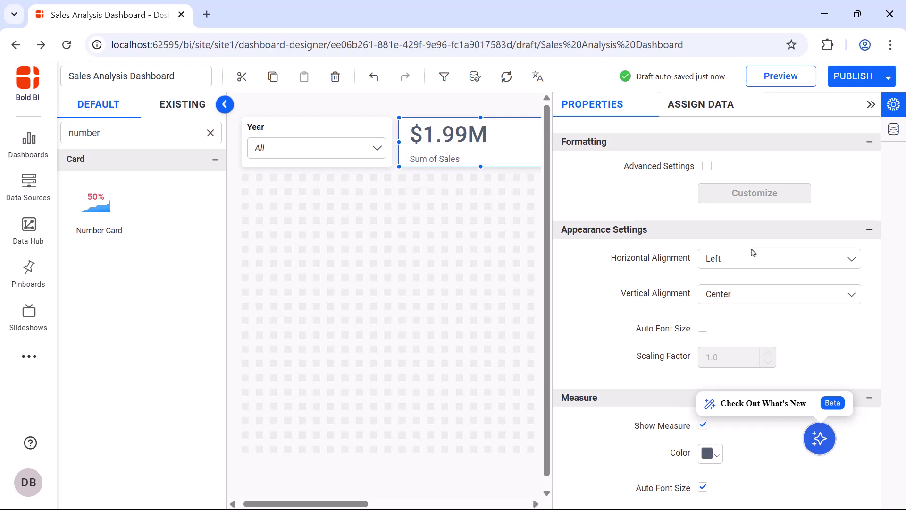
{"action": "left_click", "coordinate": [753, 253]}
{"action": "left_click", "coordinate": [754, 300]}
Show the card's title as Total Sales at the Top position and enable the card's animation
{"action": "scroll", "coordinate": [754, 309], "scroll_direction": "down", "scroll_amount": 10}
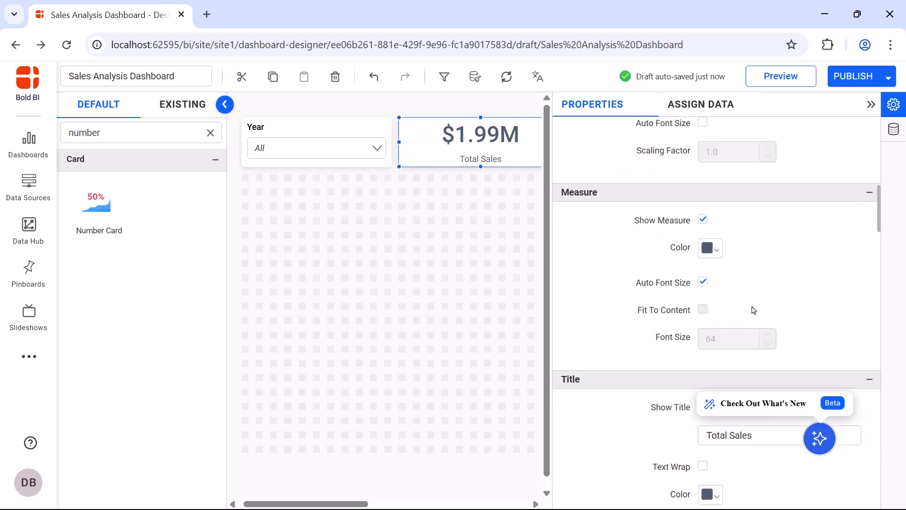
{"action": "left_click", "coordinate": [740, 307]}
{"action": "left_click", "coordinate": [742, 326]}
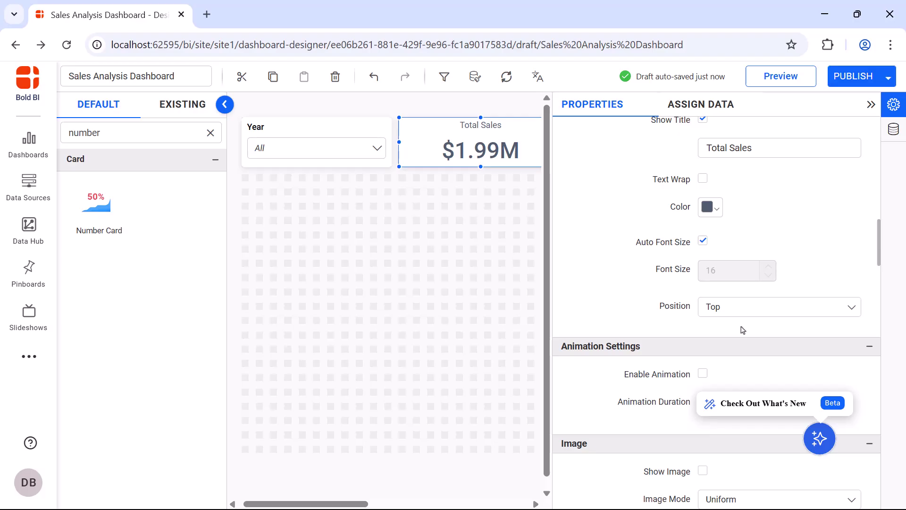
{"action": "scroll", "coordinate": [743, 330], "scroll_direction": "down", "scroll_amount": 1}
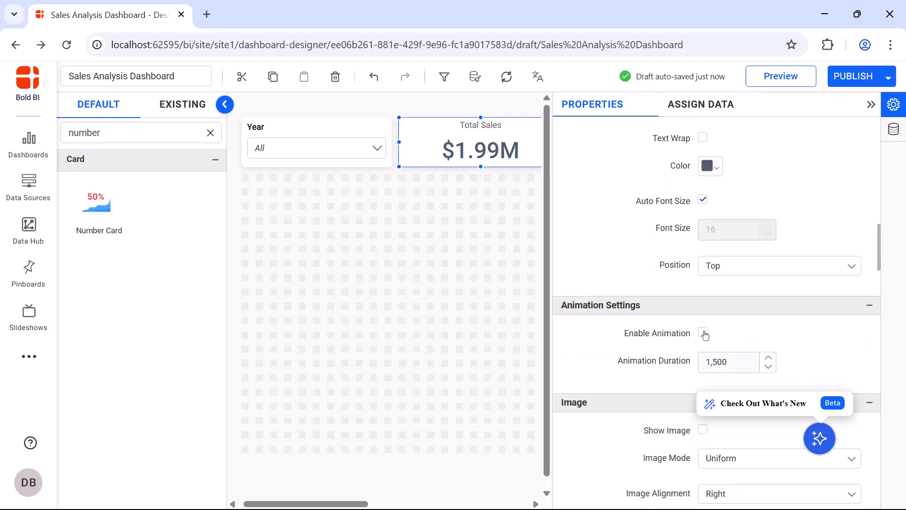
{"action": "left_click", "coordinate": [703, 333]}
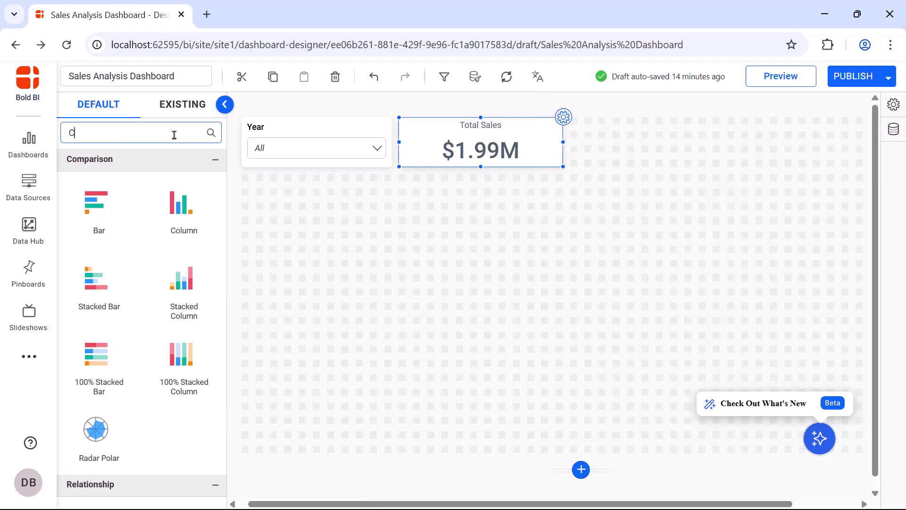
Add a Column chart beside the Total Sales card and enlarge it to fill the rest of the canvas width
{"action": "type", "text": "olumn"}
{"action": "left_click_drag", "start_coordinate": [96, 203], "coordinate": [609, 156]}
{"action": "left_click_drag", "start_coordinate": [649, 194], "coordinate": [866, 335]}
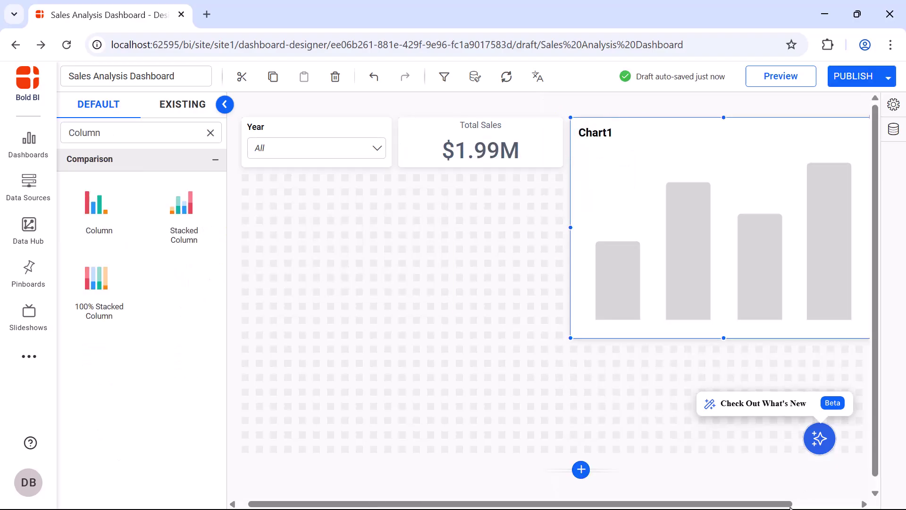
{"action": "left_click_drag", "start_coordinate": [775, 504], "coordinate": [844, 504]}
{"action": "left_click_drag", "start_coordinate": [802, 228], "coordinate": [838, 228]}
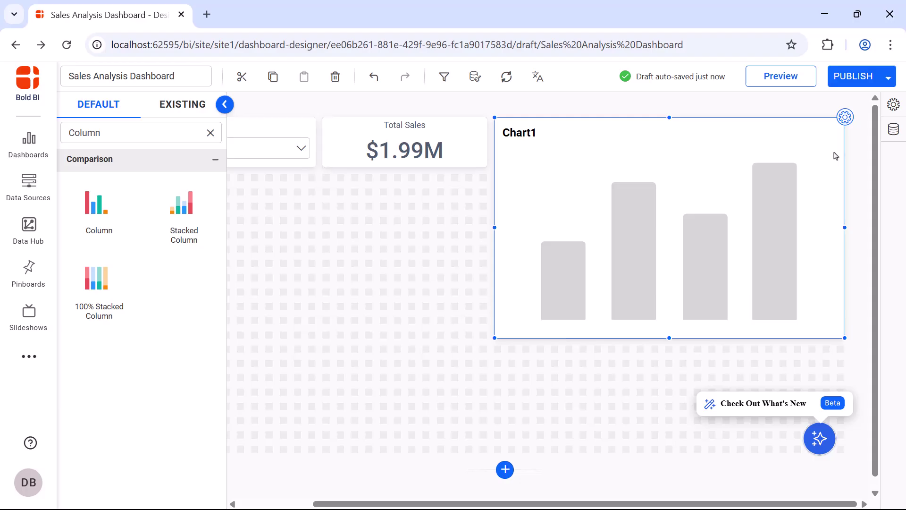
Rename the column chart as Sales By Channels
{"action": "left_click", "coordinate": [845, 117]}
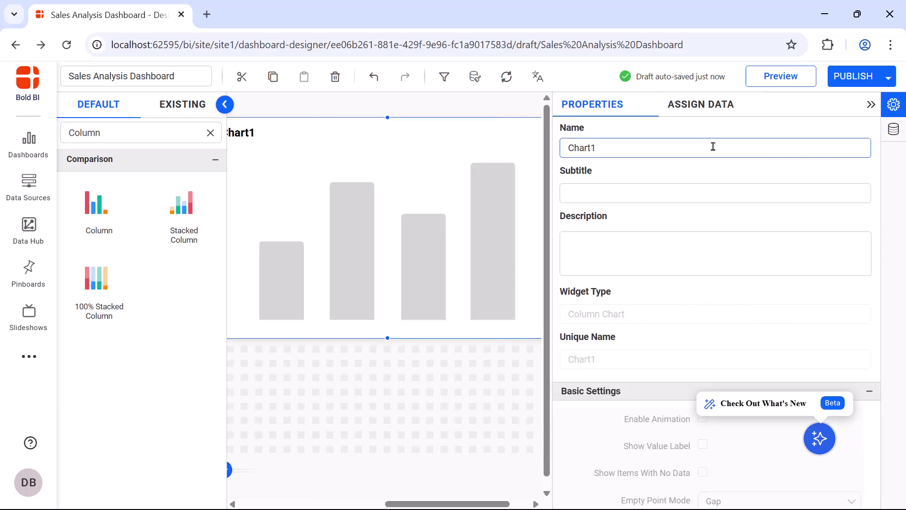
{"action": "key", "text": "ctrl+a"}
{"action": "type", "text": "Sales By Channels"}
Assign the Sales measure as the column chart's value and the Channel dimension as its column
{"action": "left_click", "coordinate": [701, 104]}
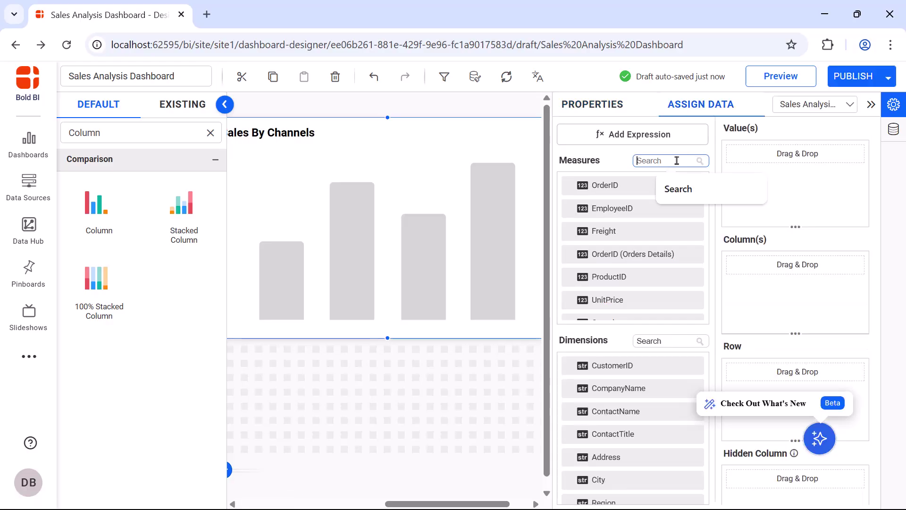
{"action": "left_click", "coordinate": [670, 160]}
{"action": "type", "text": "sa"}
{"action": "left_click_drag", "start_coordinate": [599, 185], "coordinate": [738, 155]}
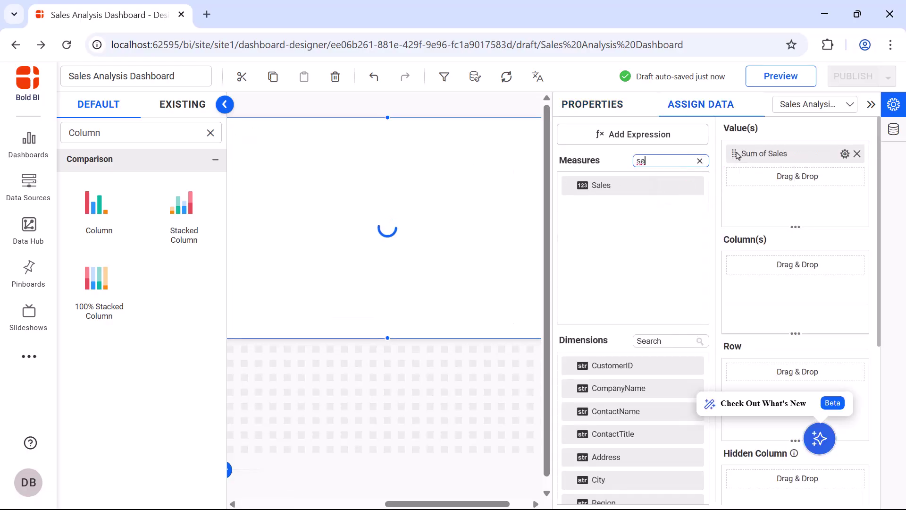
{"action": "left_click", "coordinate": [651, 341]}
{"action": "type", "text": "cha"}
{"action": "left_click_drag", "start_coordinate": [607, 365], "coordinate": [732, 265]}
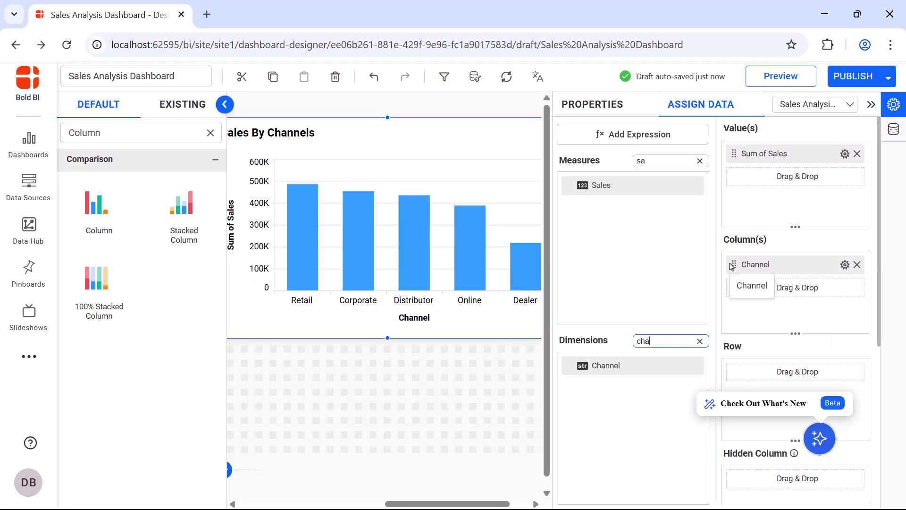
Enable animation and value labels on the Sales By Channels chart
{"action": "left_click", "coordinate": [592, 104]}
{"action": "scroll", "coordinate": [705, 293], "scroll_direction": "down", "scroll_amount": 3}
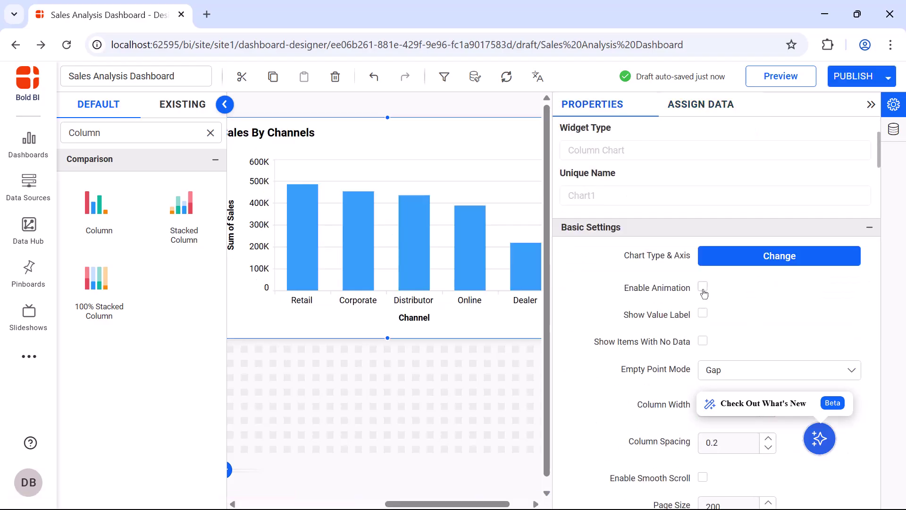
{"action": "left_click", "coordinate": [703, 289]}
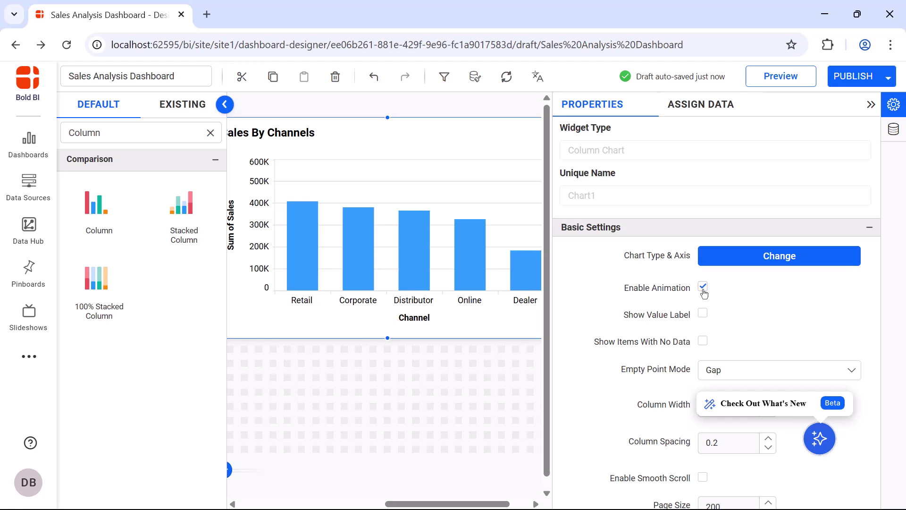
{"action": "left_click", "coordinate": [703, 314]}
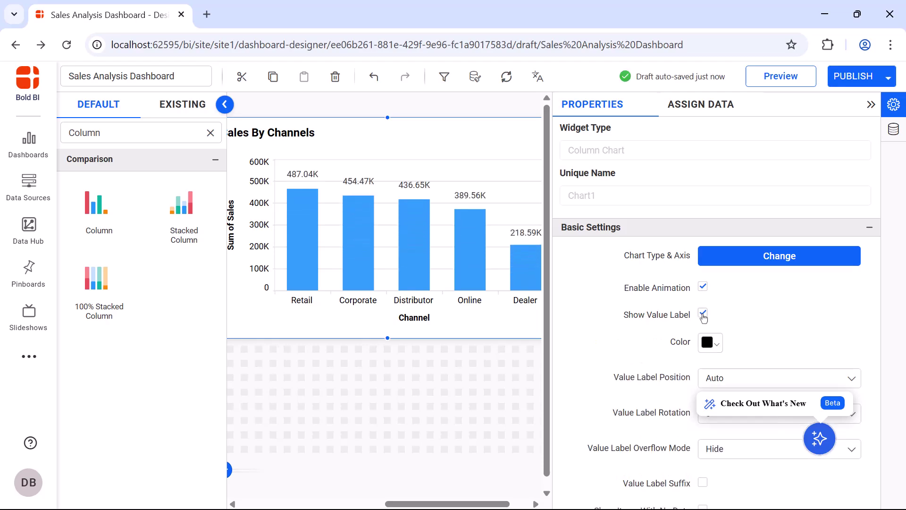
Hide the axis titles of both the category axis and the primary value axis on the Sales By Channels chart
{"action": "scroll", "coordinate": [704, 316], "scroll_direction": "down", "scroll_amount": 10}
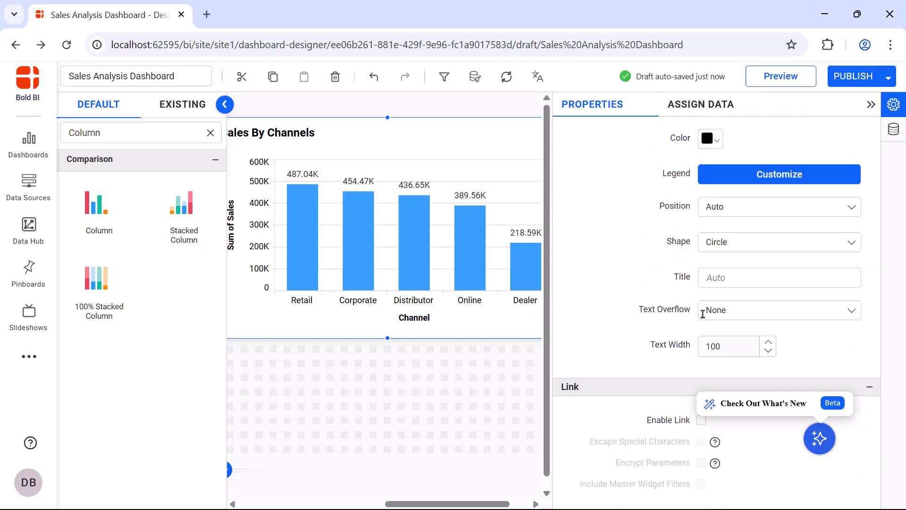
{"action": "scroll", "coordinate": [703, 314], "scroll_direction": "down", "scroll_amount": 7}
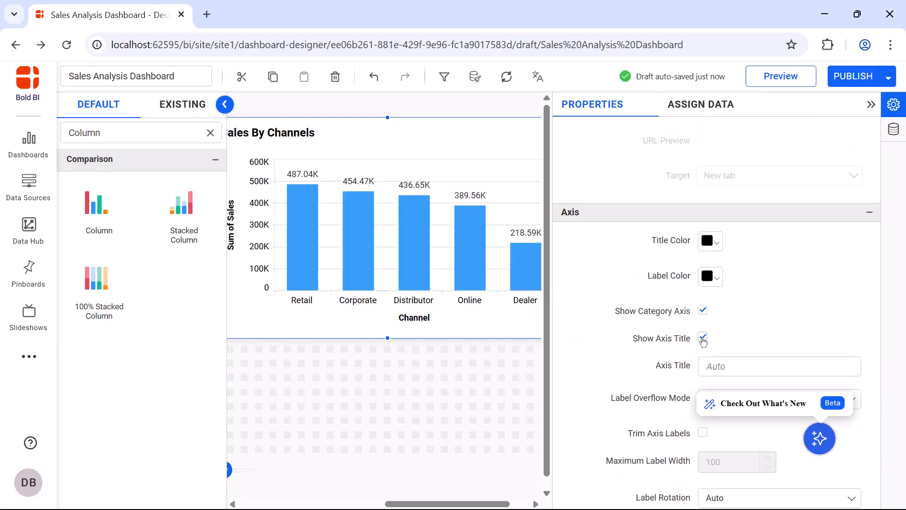
{"action": "left_click", "coordinate": [703, 338]}
{"action": "scroll", "coordinate": [704, 341], "scroll_direction": "down", "scroll_amount": 7}
{"action": "left_click", "coordinate": [703, 336]}
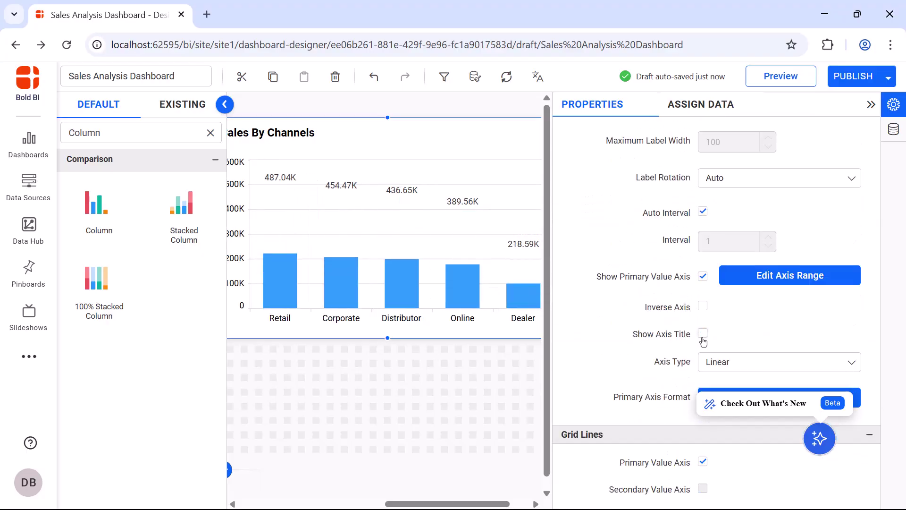
{"action": "scroll", "coordinate": [703, 341], "scroll_direction": "down", "scroll_amount": 10}
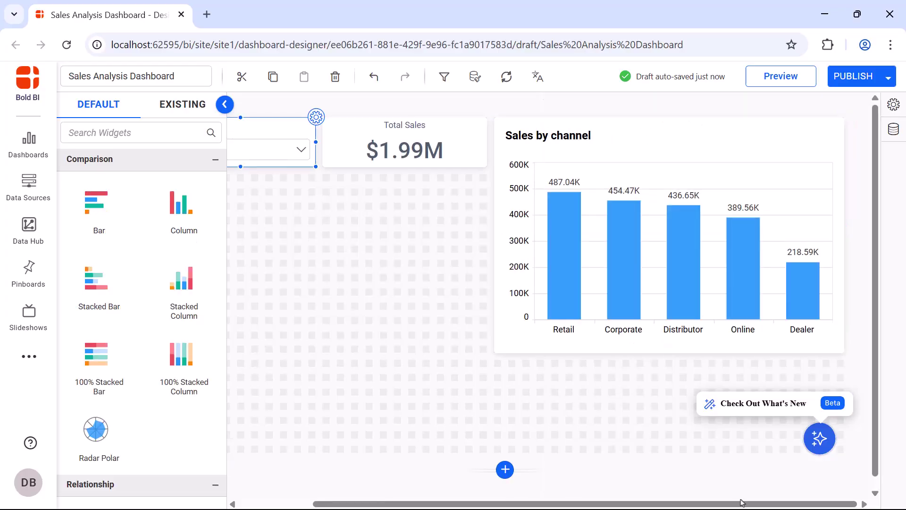
Add a Spline chart below the Year filter and Total Sales card, spanning their combined width
{"action": "left_click", "coordinate": [181, 133]}
{"action": "type", "text": "spli"}
{"action": "left_click_drag", "start_coordinate": [97, 205], "coordinate": [565, 345]}
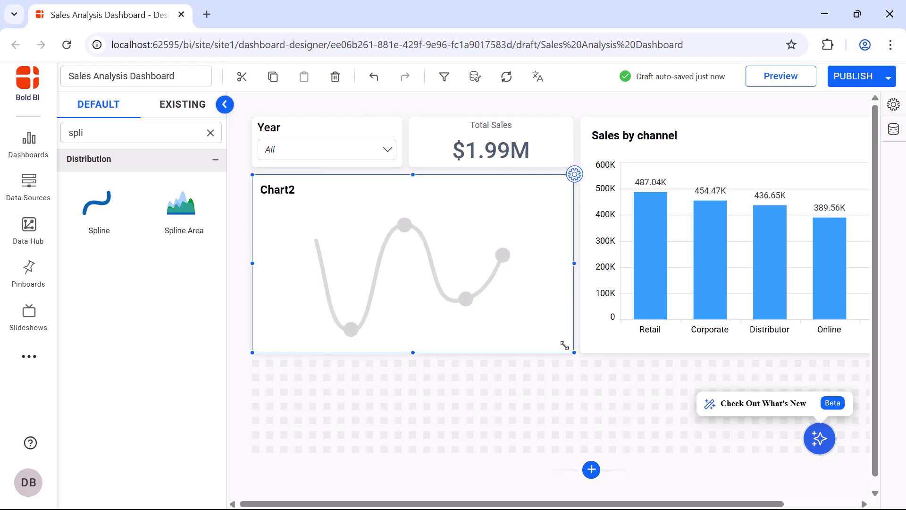
Rename the spline chart as Sales Trend
{"action": "left_click", "coordinate": [575, 175]}
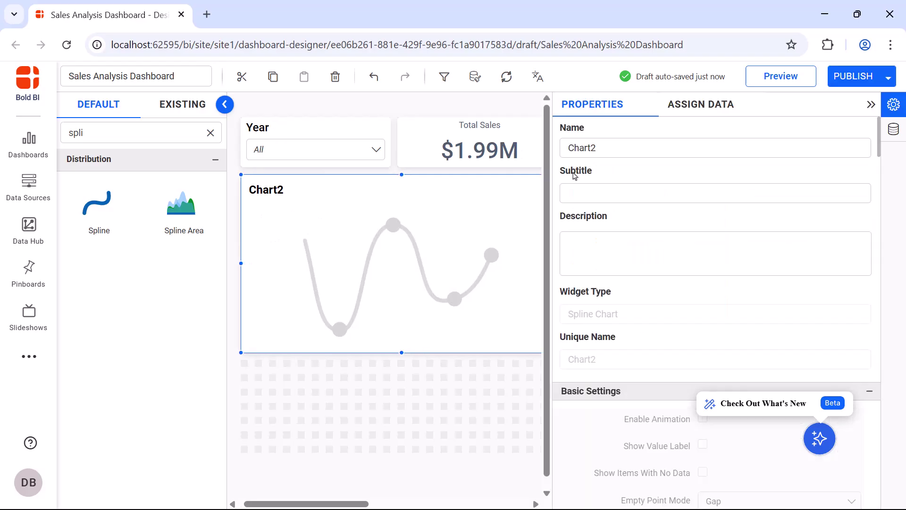
{"action": "left_click", "coordinate": [626, 142]}
{"action": "key", "text": "ctrl+a"}
{"action": "type", "text": "Sales Trend"}
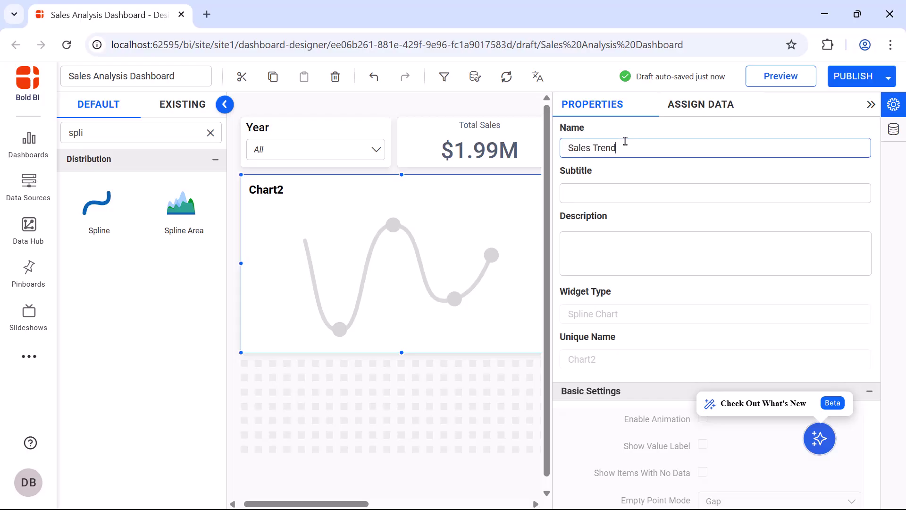
Assign the Sales measure as the Sales Trend chart's value and the OrderDate dimension as its column
{"action": "left_click", "coordinate": [701, 104]}
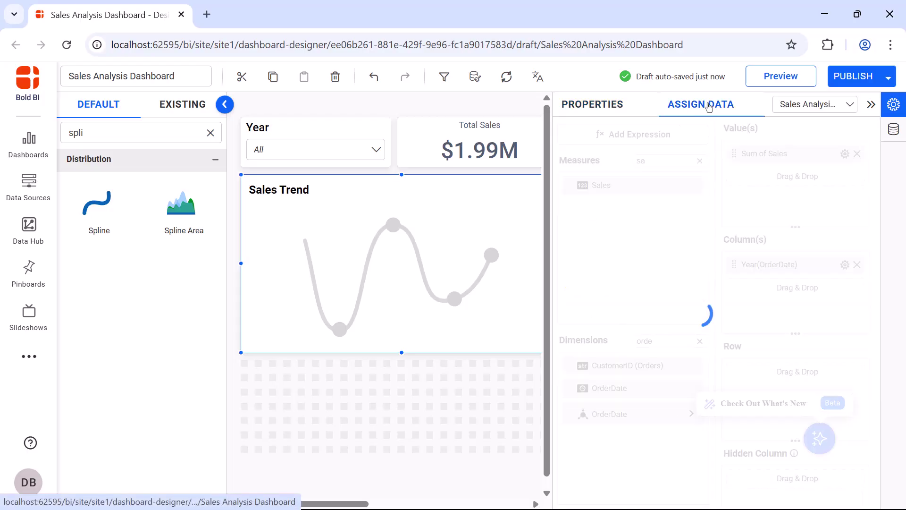
{"action": "left_click", "coordinate": [665, 161]}
{"action": "type", "text": "sa"}
{"action": "left_click_drag", "start_coordinate": [602, 185], "coordinate": [725, 163]}
{"action": "left_click", "coordinate": [666, 341]}
{"action": "type", "text": "orde"}
{"action": "left_click_drag", "start_coordinate": [609, 388], "coordinate": [731, 263]}
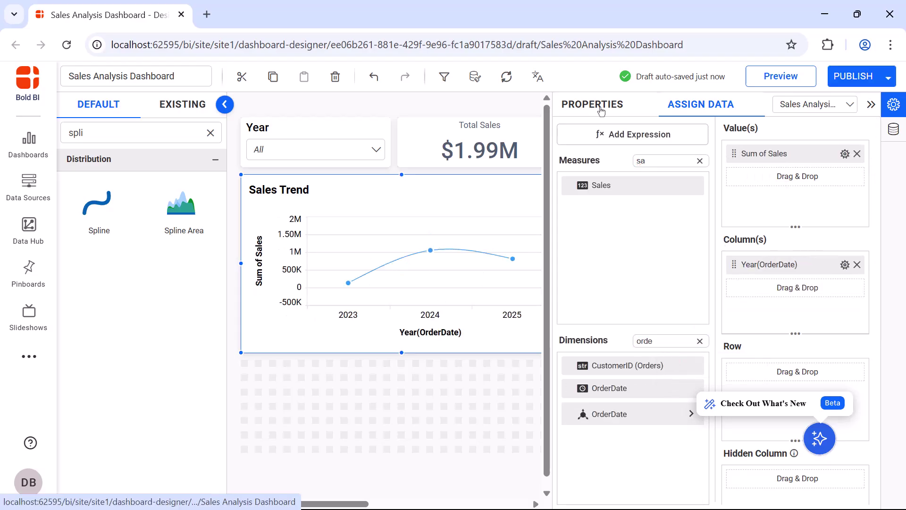
Enable animation and value labels on the Sales Trend chart
{"action": "left_click", "coordinate": [593, 104]}
{"action": "scroll", "coordinate": [708, 302], "scroll_direction": "down", "scroll_amount": 3}
{"action": "left_click", "coordinate": [703, 286]}
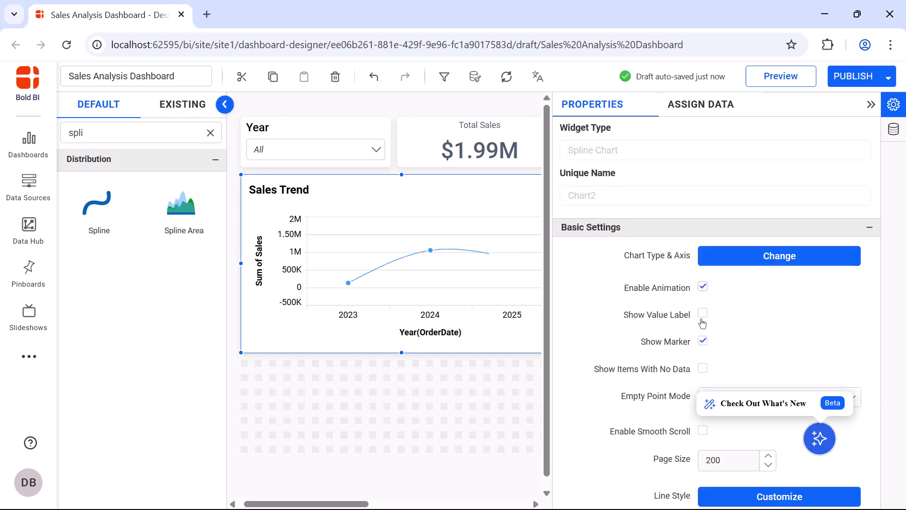
{"action": "left_click", "coordinate": [703, 315]}
Set the Sales Trend chart's value label rotation to -45°
{"action": "scroll", "coordinate": [703, 321], "scroll_direction": "down", "scroll_amount": 2}
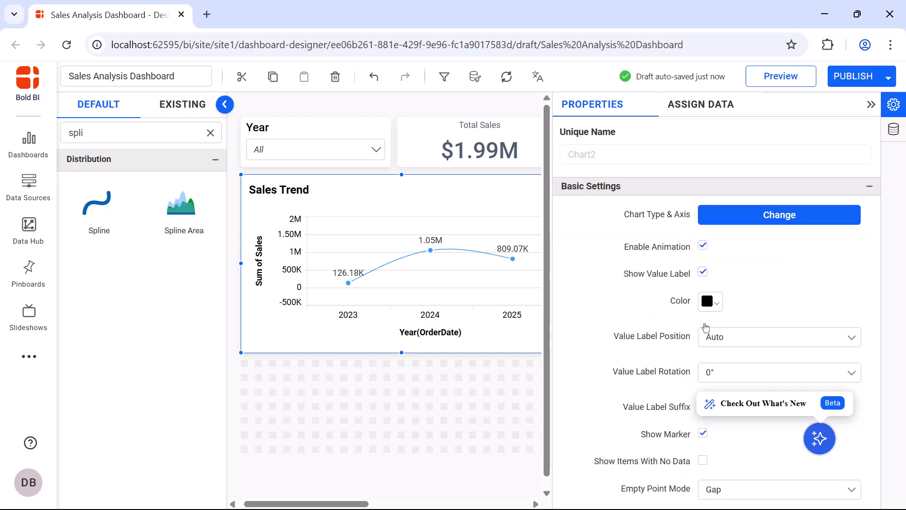
{"action": "left_click", "coordinate": [718, 331]}
{"action": "left_click", "coordinate": [718, 373]}
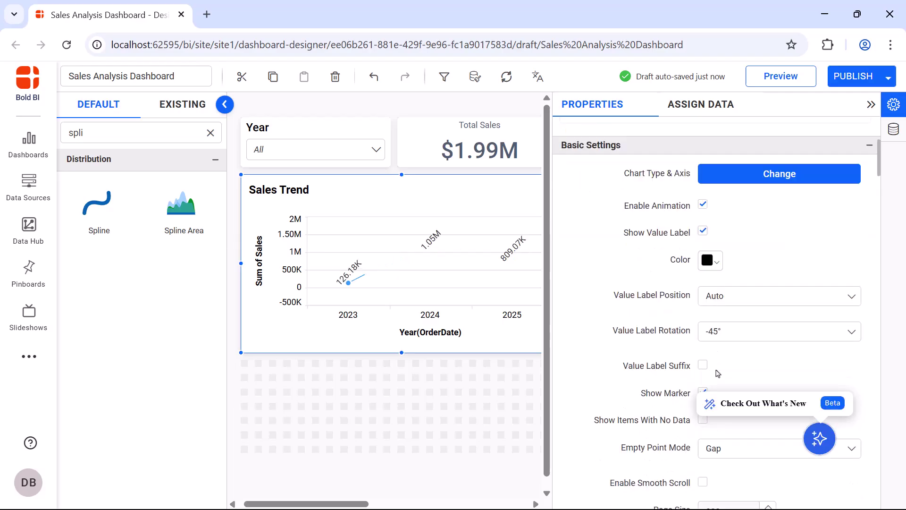
Set the Sales Trend chart's legend position to Top and its legend shape to Series Type
{"action": "scroll", "coordinate": [718, 373], "scroll_direction": "down", "scroll_amount": 8}
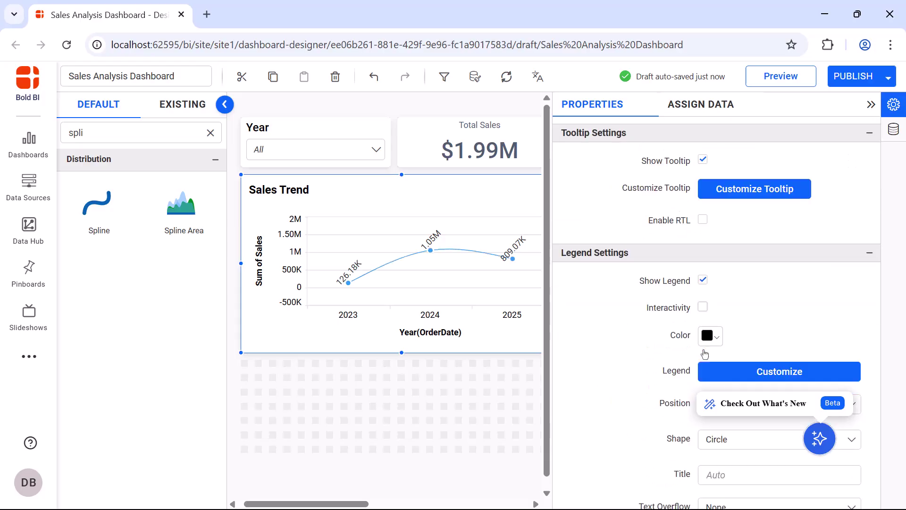
{"action": "scroll", "coordinate": [705, 354], "scroll_direction": "down", "scroll_amount": 2}
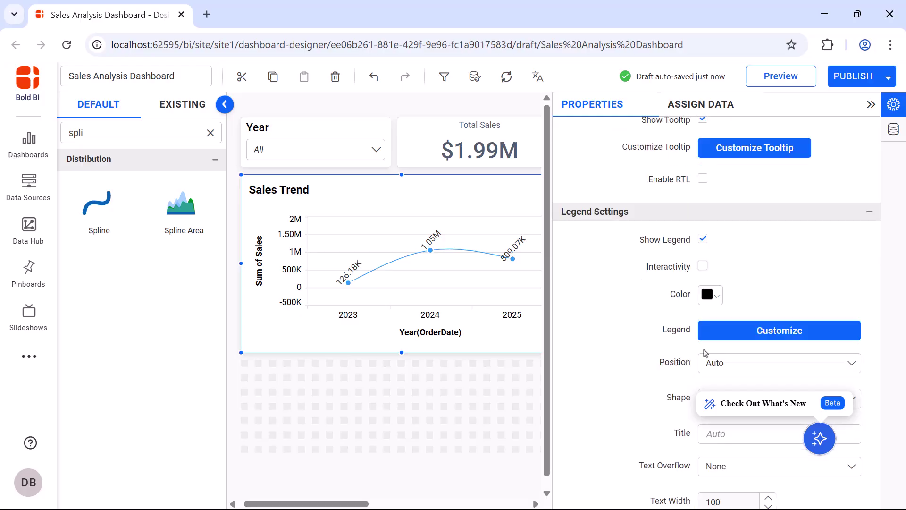
{"action": "left_click", "coordinate": [713, 323]}
{"action": "left_click", "coordinate": [714, 363]}
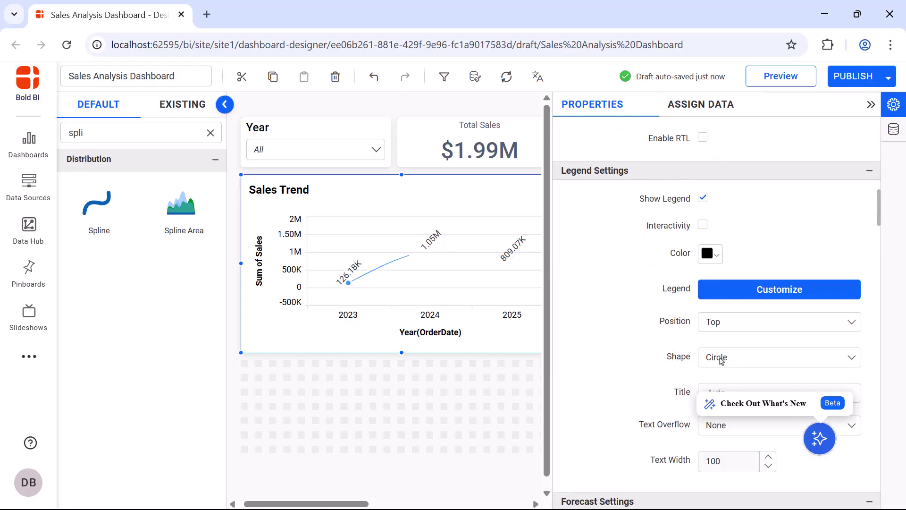
Enable forecasting on the Sales Trend chart and apply a forecast length of 5 points
{"action": "scroll", "coordinate": [721, 362], "scroll_direction": "down", "scroll_amount": 4}
{"action": "left_click", "coordinate": [703, 365]}
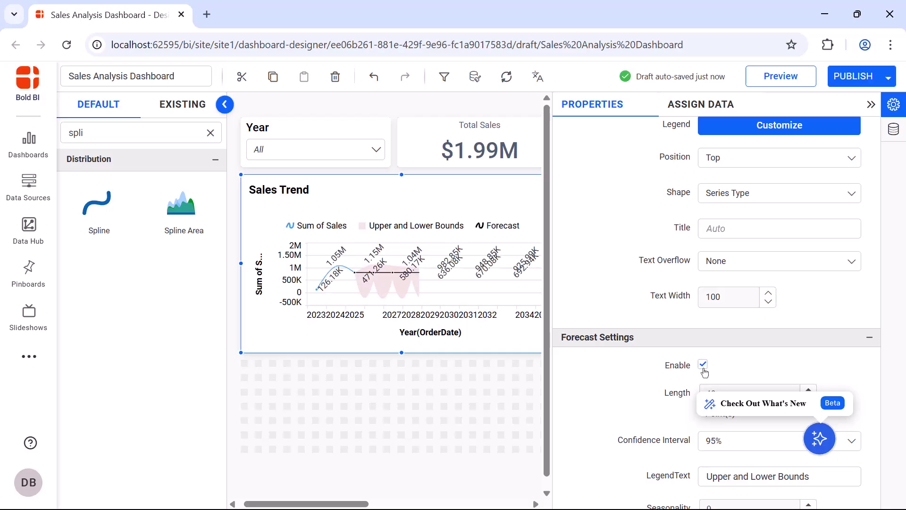
{"action": "scroll", "coordinate": [705, 373], "scroll_direction": "down", "scroll_amount": 1}
{"action": "left_click", "coordinate": [809, 357]}
{"action": "type", "text": "5"}
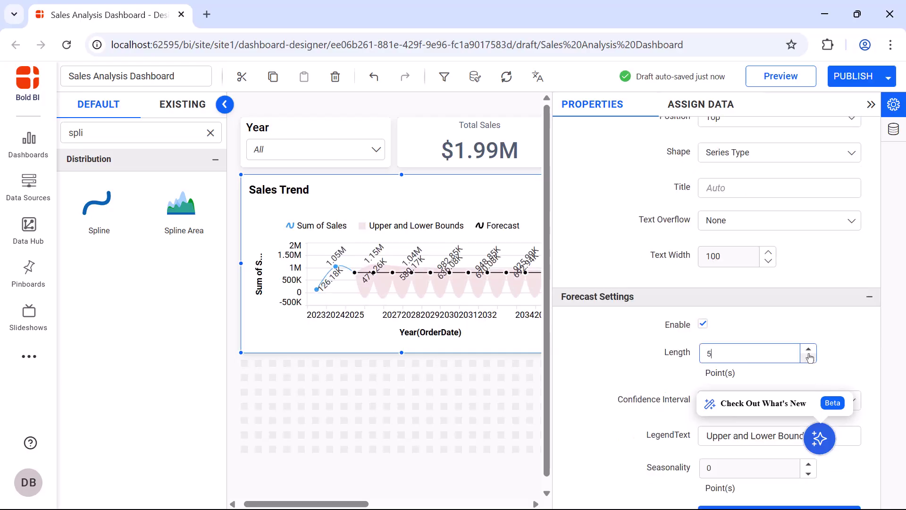
{"action": "scroll", "coordinate": [810, 357], "scroll_direction": "down", "scroll_amount": 5}
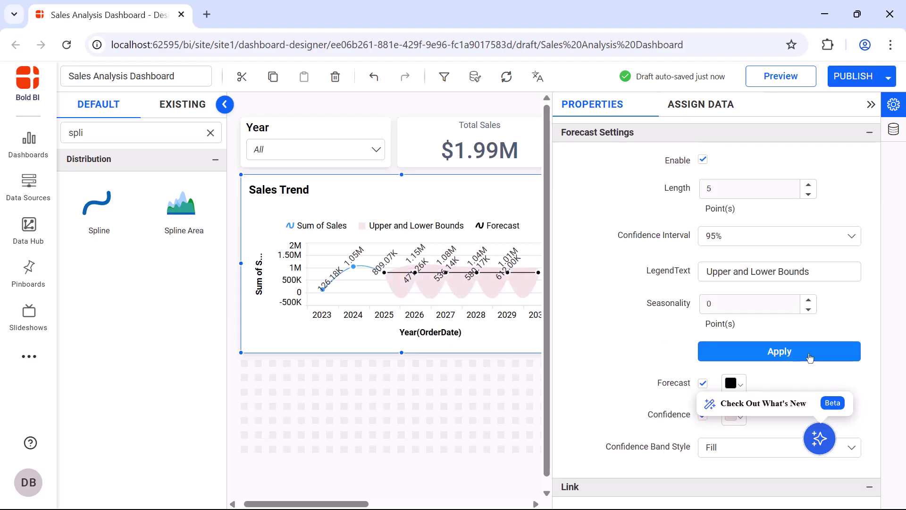
Set the Sales Trend chart's forecast line colour to rgba(65,12,199,1) and its confidence band colour to rgba(106,102,242,1)
{"action": "left_click", "coordinate": [739, 348]}
{"action": "left_click", "coordinate": [845, 162]}
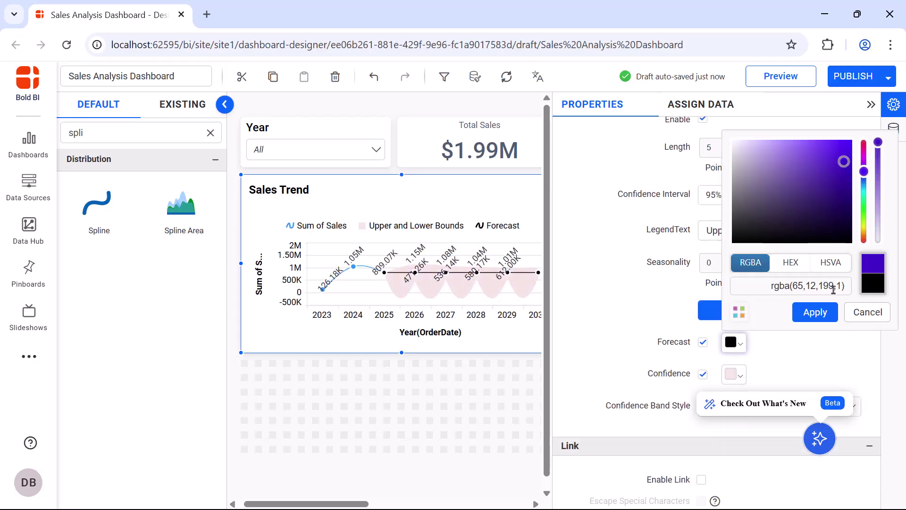
{"action": "left_click", "coordinate": [824, 312]}
{"action": "left_click", "coordinate": [733, 373]}
{"action": "left_click", "coordinate": [805, 176]}
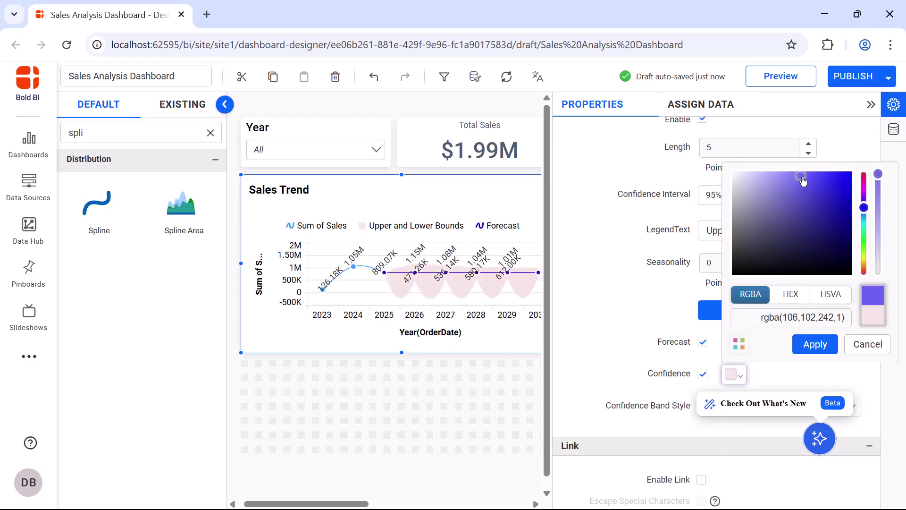
{"action": "left_click", "coordinate": [814, 345]}
Hide the category axis title on the Sales Trend chart
{"action": "scroll", "coordinate": [808, 348], "scroll_direction": "down", "scroll_amount": 8}
{"action": "scroll", "coordinate": [808, 348], "scroll_direction": "down", "scroll_amount": 2}
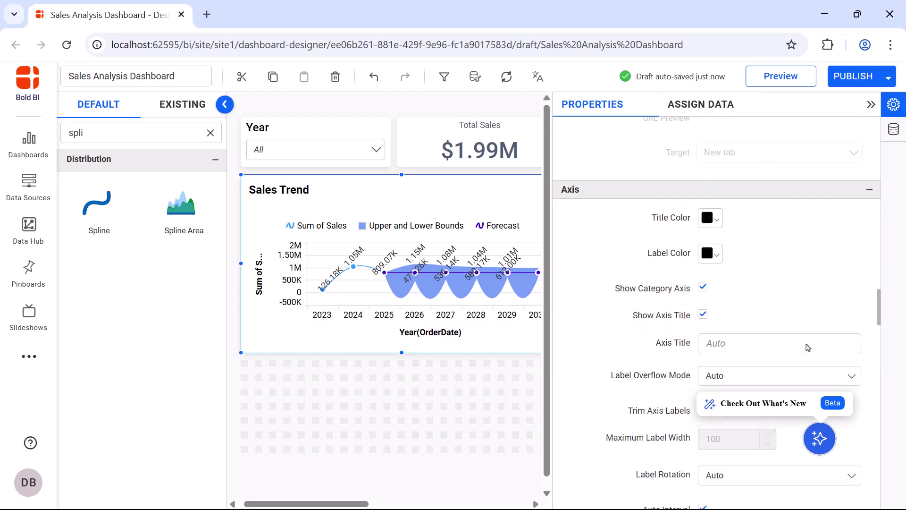
{"action": "left_click", "coordinate": [703, 315]}
{"action": "scroll", "coordinate": [703, 316], "scroll_direction": "down", "scroll_amount": 6}
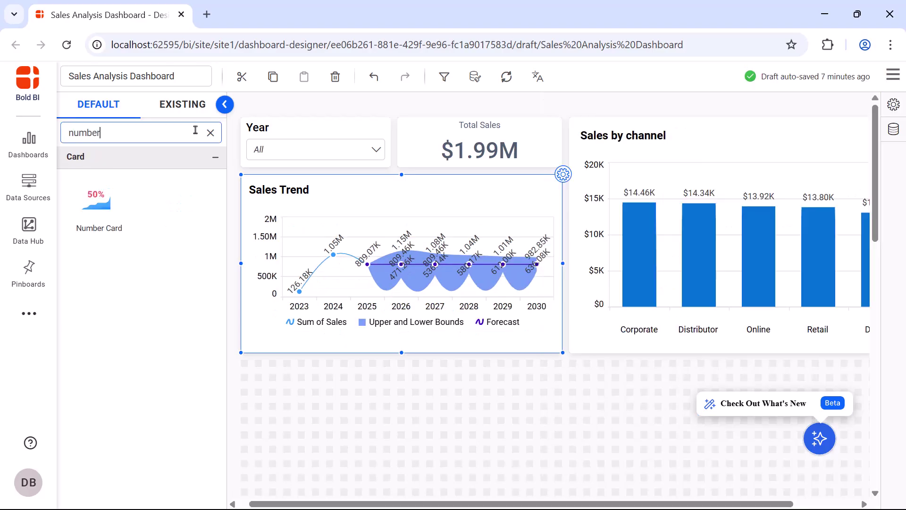
Add a number card below the Sales Trend chart, resize it to half the chart's width and name it Total Products
{"action": "left_click_drag", "start_coordinate": [99, 203], "coordinate": [283, 384]}
{"action": "left_click_drag", "start_coordinate": [318, 425], "coordinate": [401, 408]}
{"action": "double_click", "coordinate": [765, 151]}
{"action": "type", "text": "Total "}
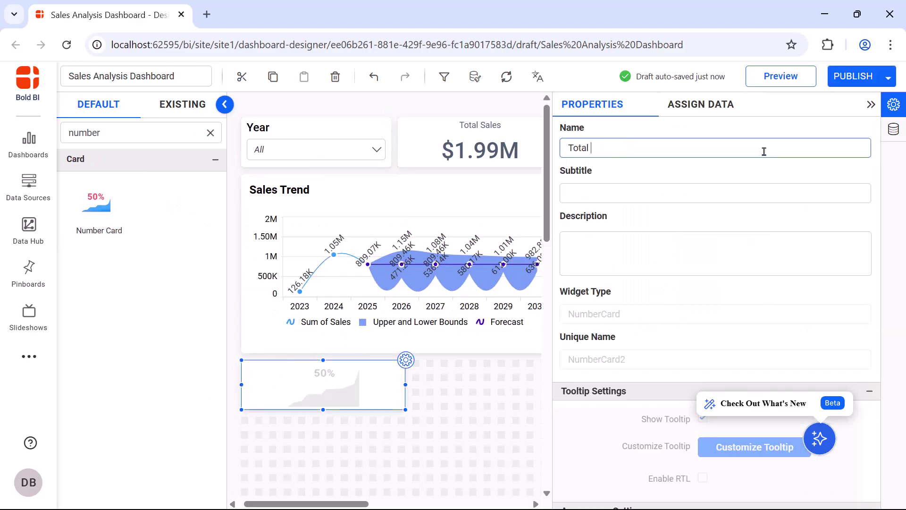
{"action": "type", "text": "Products"}
Assign the product field as the Total Products card's measure and aggregate it as a distinct count
{"action": "left_click", "coordinate": [701, 104]}
{"action": "left_click_drag", "start_coordinate": [607, 182], "coordinate": [803, 150]}
{"action": "left_click", "coordinate": [870, 151]}
{"action": "left_click", "coordinate": [777, 219]}
Set the Total Products card's horizontal alignment to Center
{"action": "left_click", "coordinate": [596, 100]}
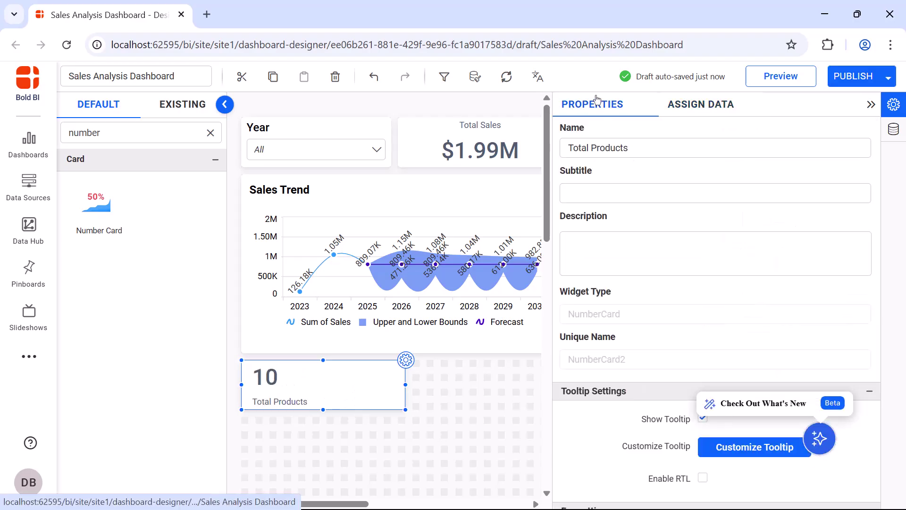
{"action": "scroll", "coordinate": [671, 264], "scroll_direction": "down", "scroll_amount": 8}
{"action": "left_click", "coordinate": [727, 257]}
{"action": "left_click", "coordinate": [722, 299]}
Set the Total Products card's title colour to black and its title position to Top
{"action": "scroll", "coordinate": [724, 298], "scroll_direction": "down", "scroll_amount": 4}
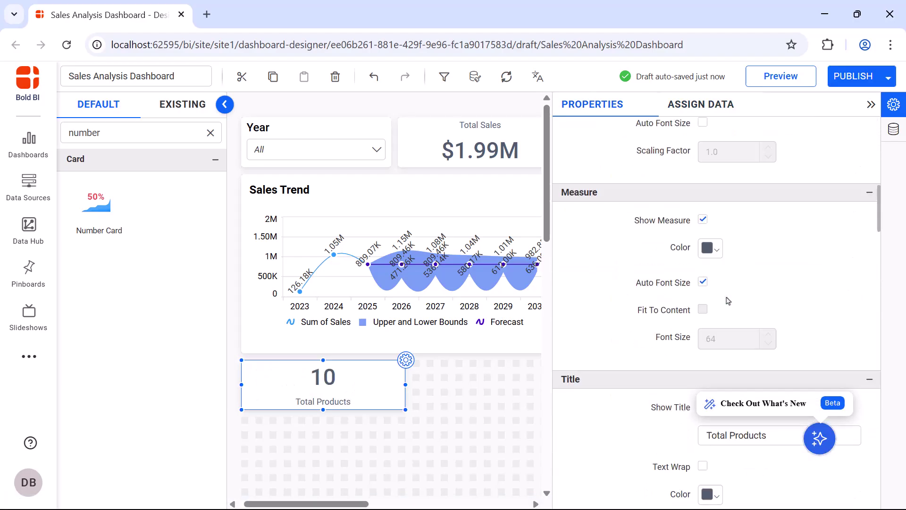
{"action": "scroll", "coordinate": [729, 301], "scroll_direction": "down", "scroll_amount": 3}
{"action": "left_click", "coordinate": [711, 330]}
{"action": "left_click", "coordinate": [713, 220]}
{"action": "left_click", "coordinate": [788, 298]}
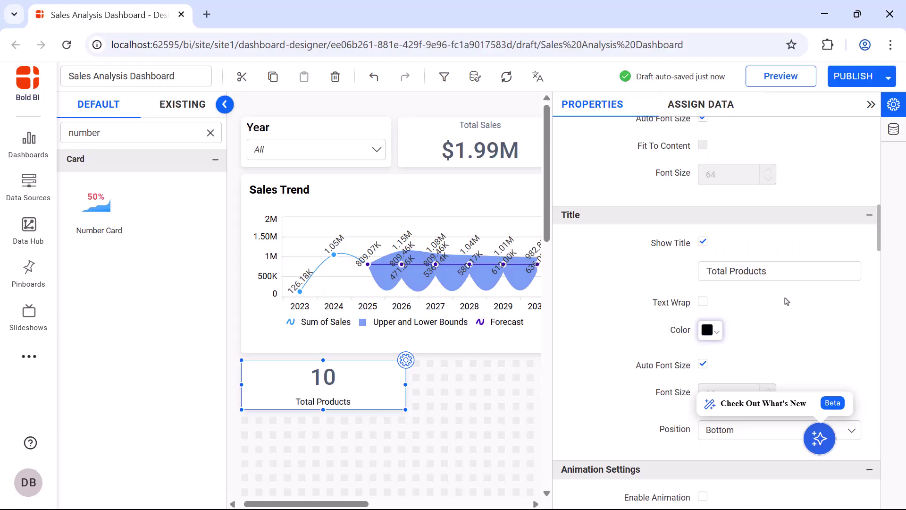
{"action": "scroll", "coordinate": [787, 301], "scroll_direction": "down", "scroll_amount": 3}
{"action": "left_click", "coordinate": [787, 307]}
{"action": "left_click", "coordinate": [787, 329]}
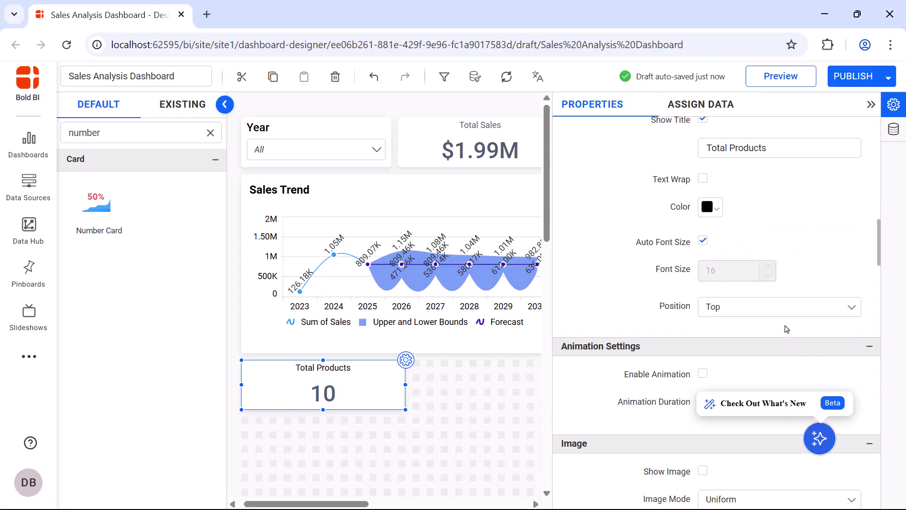
Add a number card beside the Total Products card and name it Total Orders
{"action": "left_click", "coordinate": [871, 104]}
{"action": "left_click_drag", "start_coordinate": [97, 203], "coordinate": [563, 367]}
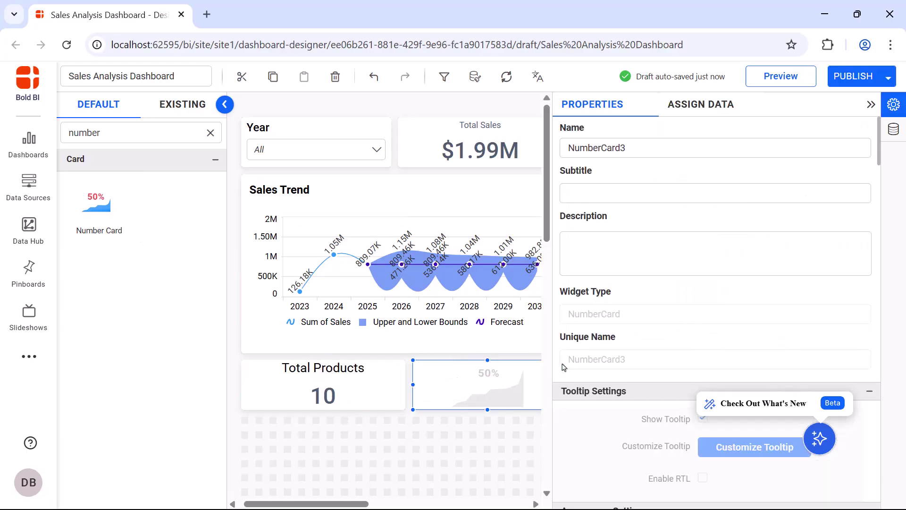
{"action": "left_click", "coordinate": [753, 151]}
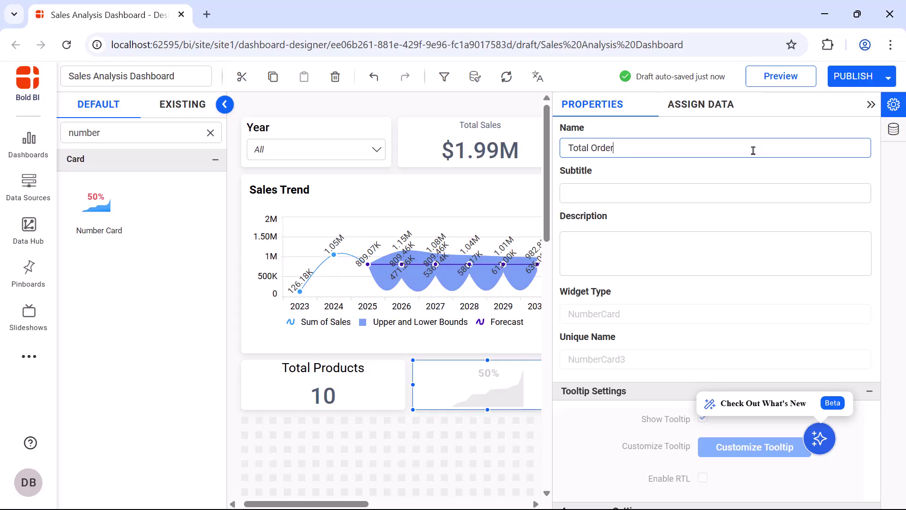
Assign OrderID as the Total Orders card's measure and aggregate it as a count instead of a sum
{"action": "left_click", "coordinate": [713, 107]}
{"action": "left_click", "coordinate": [687, 160]}
{"action": "type", "text": "order"}
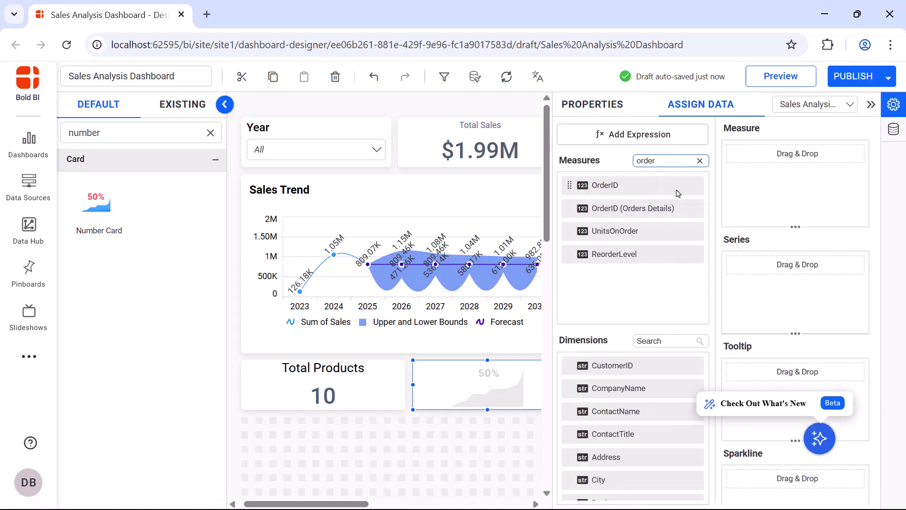
{"action": "left_click_drag", "start_coordinate": [678, 193], "coordinate": [797, 155]}
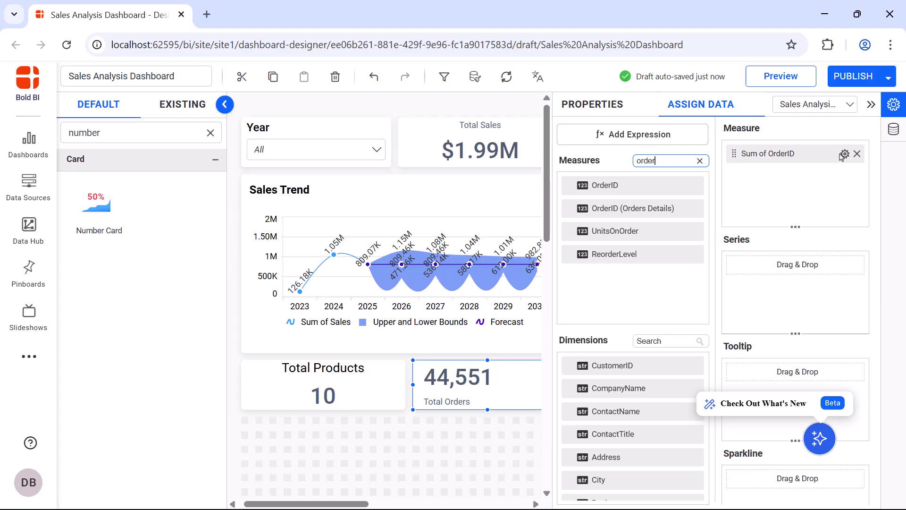
{"action": "left_click", "coordinate": [844, 154]}
{"action": "left_click", "coordinate": [831, 321]}
Set the Total Orders card's horizontal alignment to Center
{"action": "left_click", "coordinate": [596, 105]}
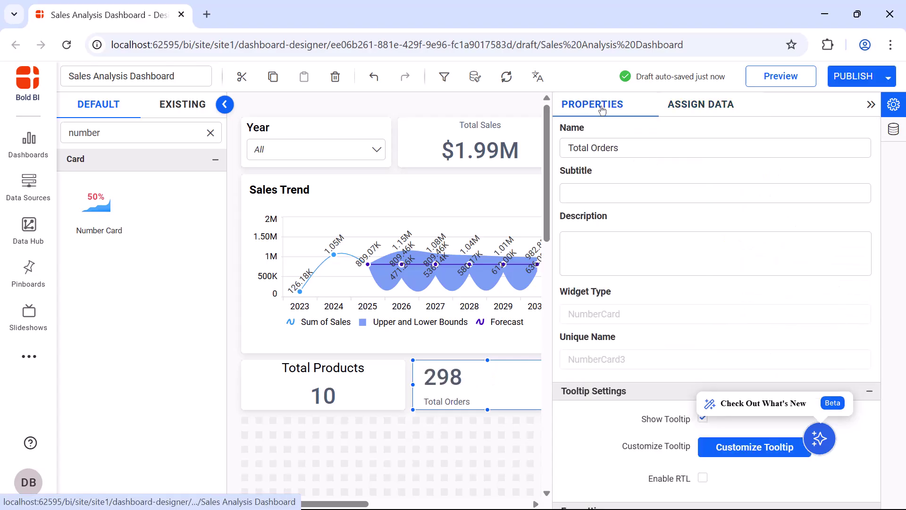
{"action": "scroll", "coordinate": [744, 338], "scroll_direction": "down", "scroll_amount": 7}
{"action": "left_click", "coordinate": [744, 340]}
{"action": "left_click", "coordinate": [753, 380]}
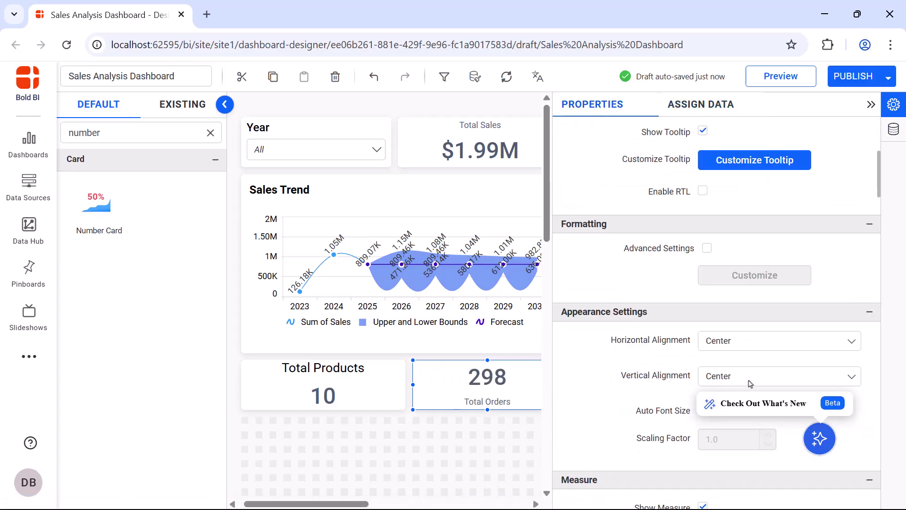
Set the Total Orders card's title colour to black
{"action": "scroll", "coordinate": [753, 380], "scroll_direction": "down", "scroll_amount": 4}
{"action": "scroll", "coordinate": [751, 383], "scroll_direction": "down", "scroll_amount": 5}
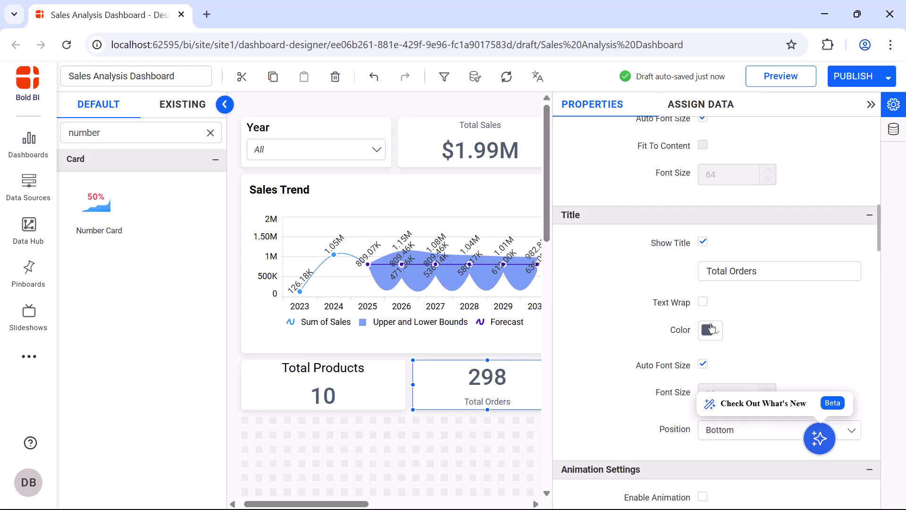
{"action": "left_click", "coordinate": [710, 328]}
{"action": "left_click", "coordinate": [779, 299]}
Turn off auto font size for the Total Orders title, set its font size to 18 and its position to Top
{"action": "scroll", "coordinate": [776, 306], "scroll_direction": "down", "scroll_amount": 1}
{"action": "left_click", "coordinate": [703, 325]}
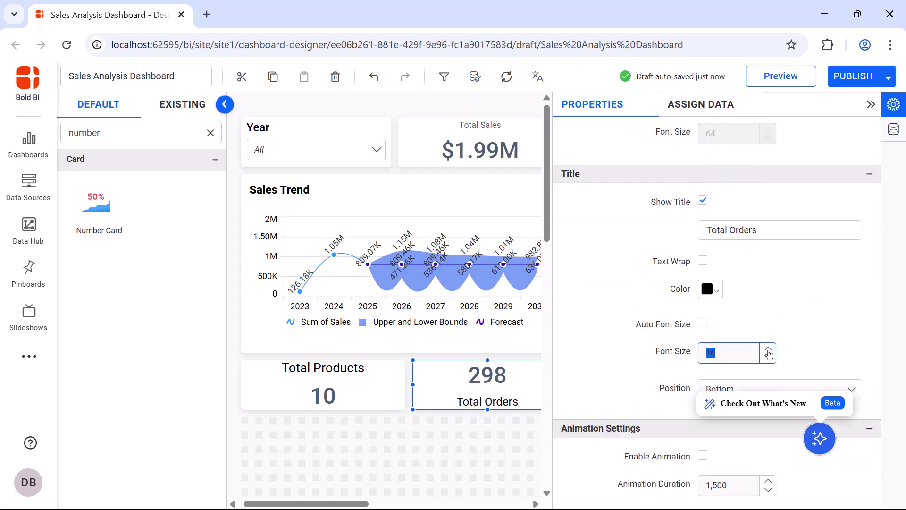
{"action": "left_click", "coordinate": [769, 348]}
{"action": "left_click", "coordinate": [769, 348]}
{"action": "scroll", "coordinate": [768, 349], "scroll_direction": "down", "scroll_amount": 1}
{"action": "left_click", "coordinate": [768, 348]}
{"action": "left_click", "coordinate": [770, 370]}
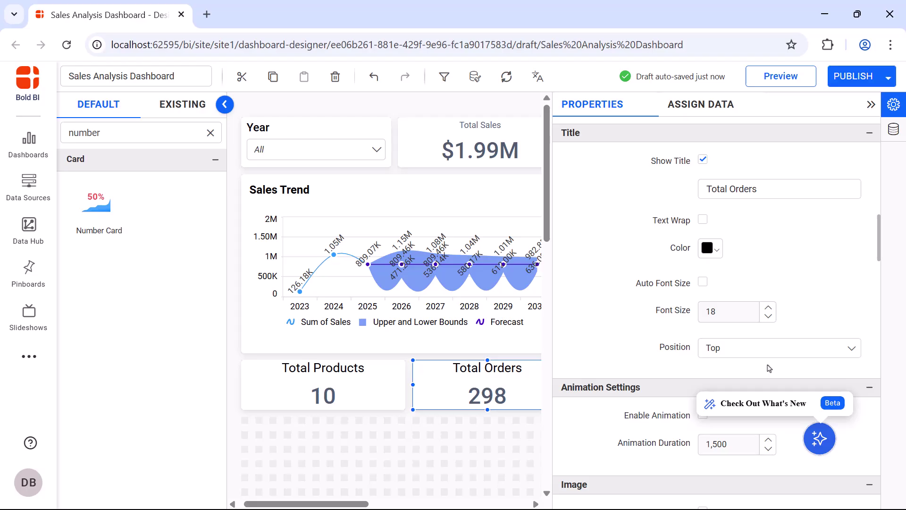
Add a number card named Total Companies below Total Products, with the distinct count of CompanyName as its measure
{"action": "left_click_drag", "start_coordinate": [96, 203], "coordinate": [283, 443]}
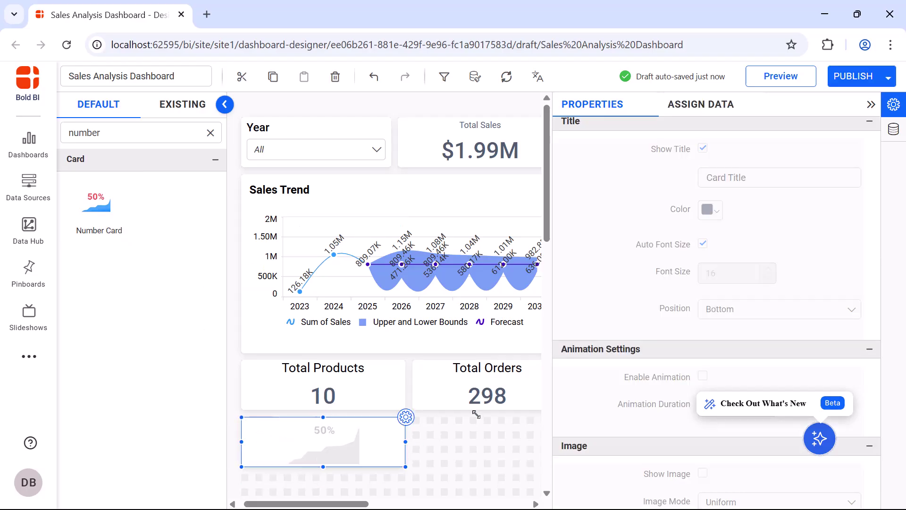
{"action": "left_click", "coordinate": [703, 147]}
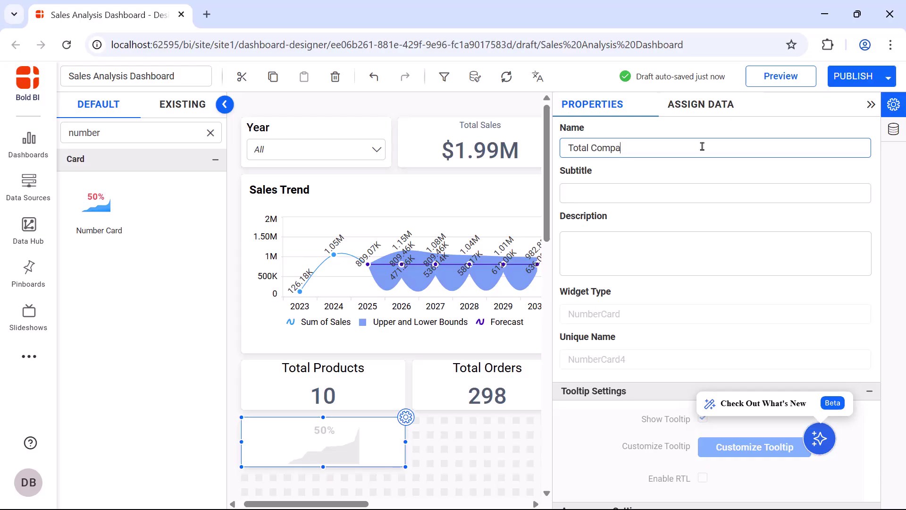
{"action": "left_click", "coordinate": [701, 104]}
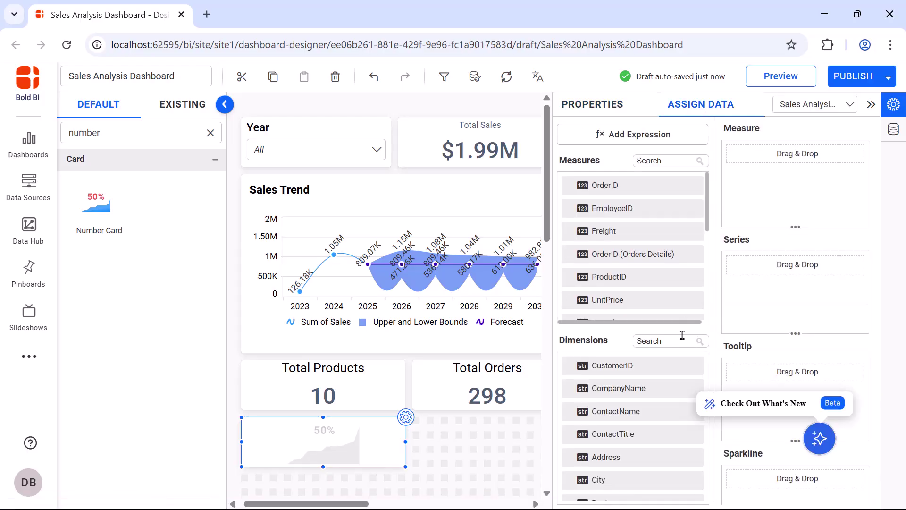
{"action": "left_click", "coordinate": [679, 341]}
{"action": "type", "text": "com"}
{"action": "left_click_drag", "start_coordinate": [678, 368], "coordinate": [751, 158]}
{"action": "left_click", "coordinate": [845, 154]}
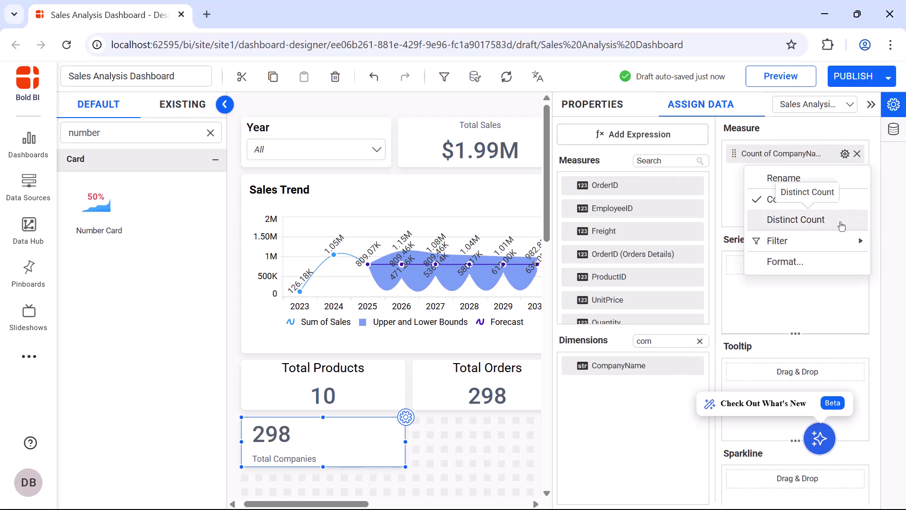
{"action": "left_click", "coordinate": [821, 218]}
Set the Total Companies card's horizontal alignment to Center
{"action": "left_click", "coordinate": [610, 109]}
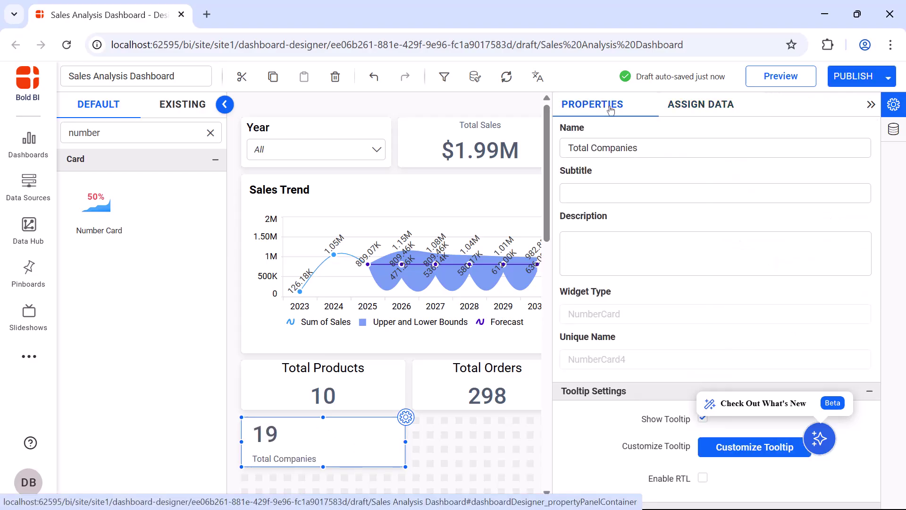
{"action": "scroll", "coordinate": [731, 314], "scroll_direction": "down", "scroll_amount": 5}
{"action": "left_click", "coordinate": [736, 341]}
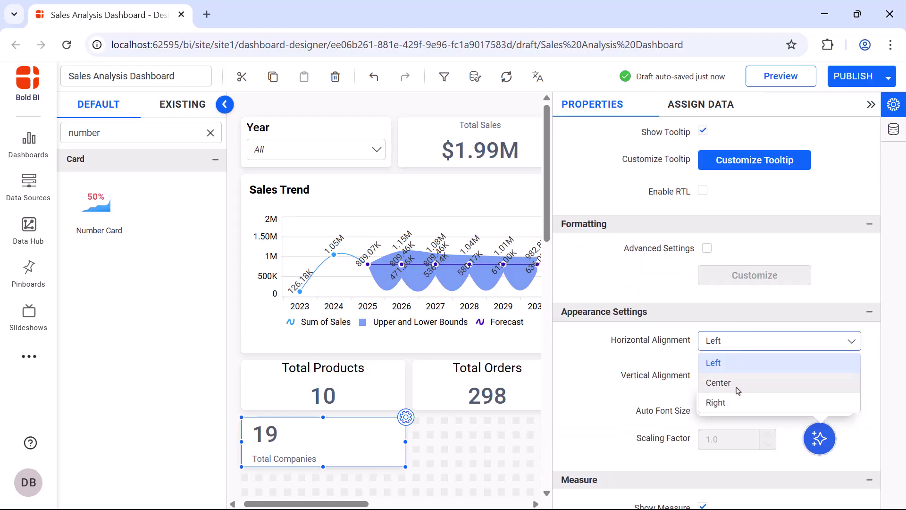
{"action": "left_click", "coordinate": [737, 381]}
Set the Total Companies card's title colour to black
{"action": "scroll", "coordinate": [722, 377], "scroll_direction": "down", "scroll_amount": 9}
{"action": "left_click", "coordinate": [711, 372]}
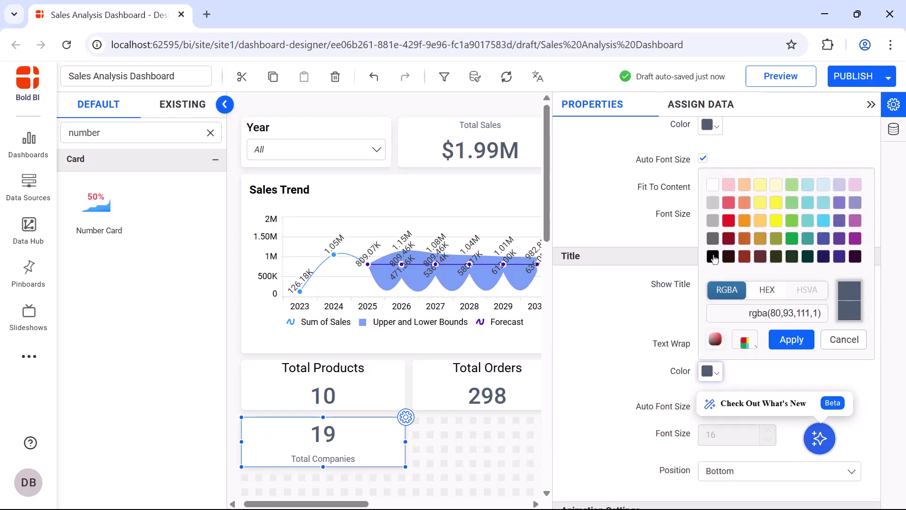
{"action": "left_click", "coordinate": [716, 259]}
{"action": "left_click", "coordinate": [792, 339]}
Turn off auto font size for the Total Companies title, set its font size to 18 and its position to Top
{"action": "scroll", "coordinate": [792, 339], "scroll_direction": "down", "scroll_amount": 2}
{"action": "left_click", "coordinate": [703, 323]}
{"action": "left_click", "coordinate": [769, 349]}
{"action": "left_click", "coordinate": [770, 350]}
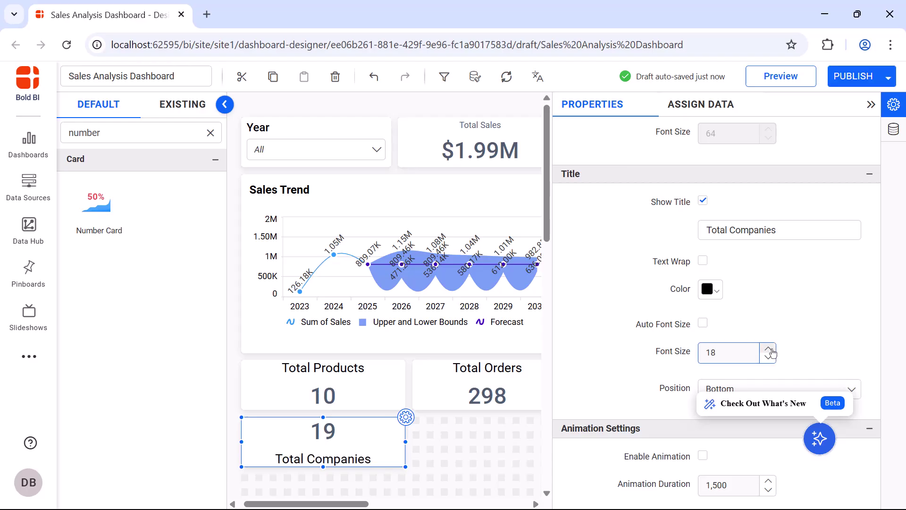
{"action": "scroll", "coordinate": [774, 359], "scroll_direction": "down", "scroll_amount": 1}
{"action": "left_click", "coordinate": [776, 348]}
{"action": "left_click", "coordinate": [778, 370]}
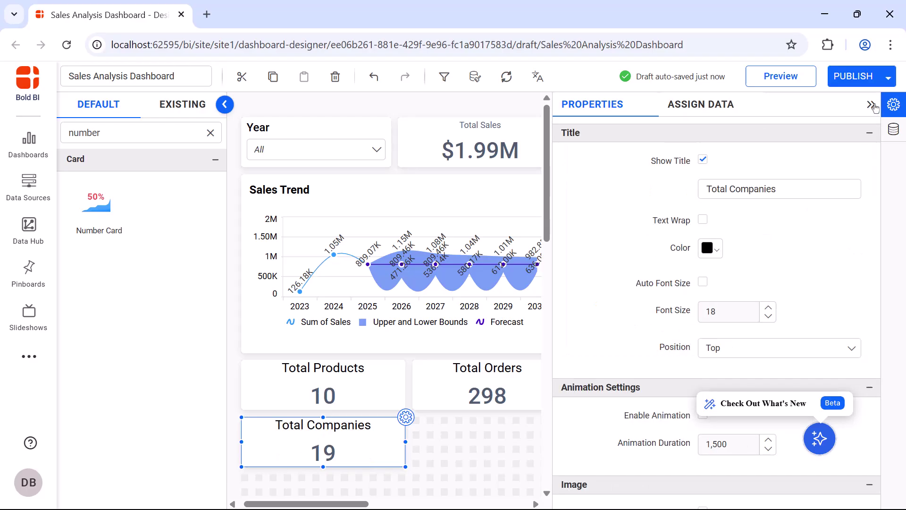
Add a number card beside the Total Companies card and name it Total Countries
{"action": "left_click", "coordinate": [874, 108]}
{"action": "left_click_drag", "start_coordinate": [96, 203], "coordinate": [472, 441]}
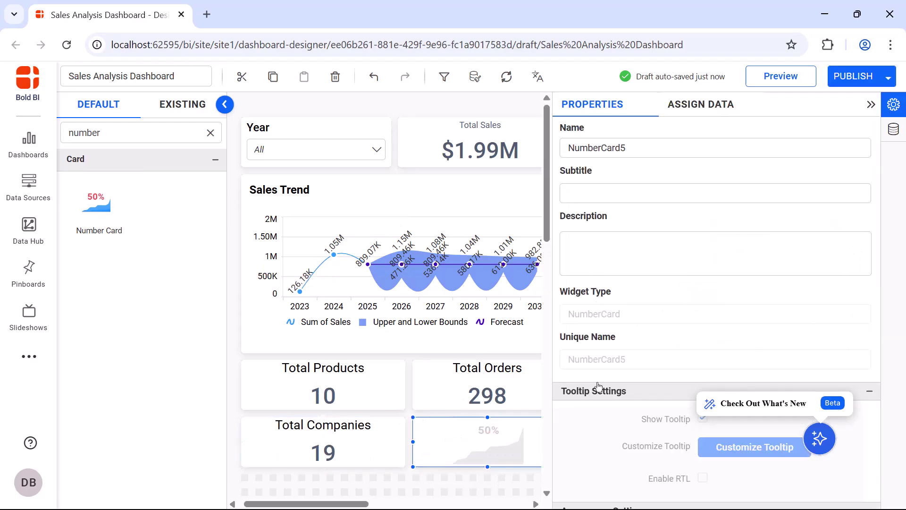
{"action": "double_click", "coordinate": [740, 148]}
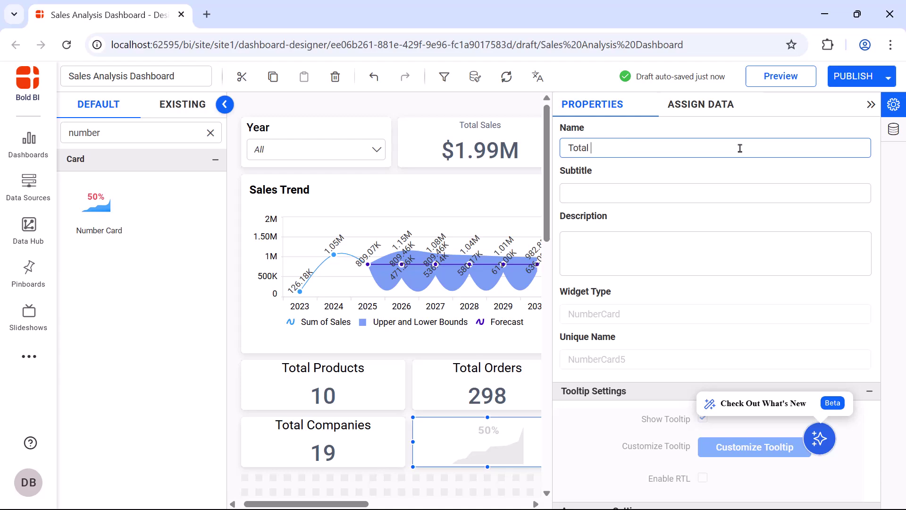
{"action": "type", "text": "Total Countries"}
Assign Country as the Total Countries card's measure and aggregate it as a distinct count
{"action": "left_click", "coordinate": [701, 104]}
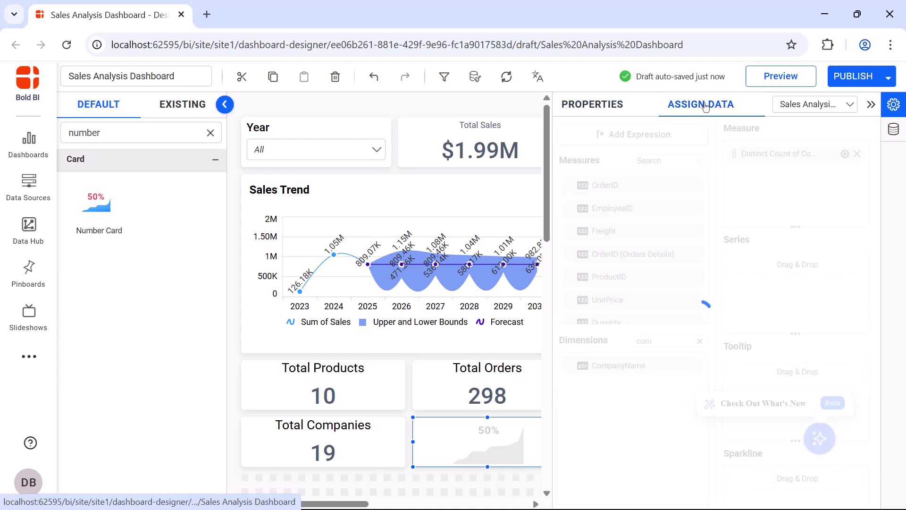
{"action": "left_click", "coordinate": [666, 340]}
{"action": "type", "text": "count"}
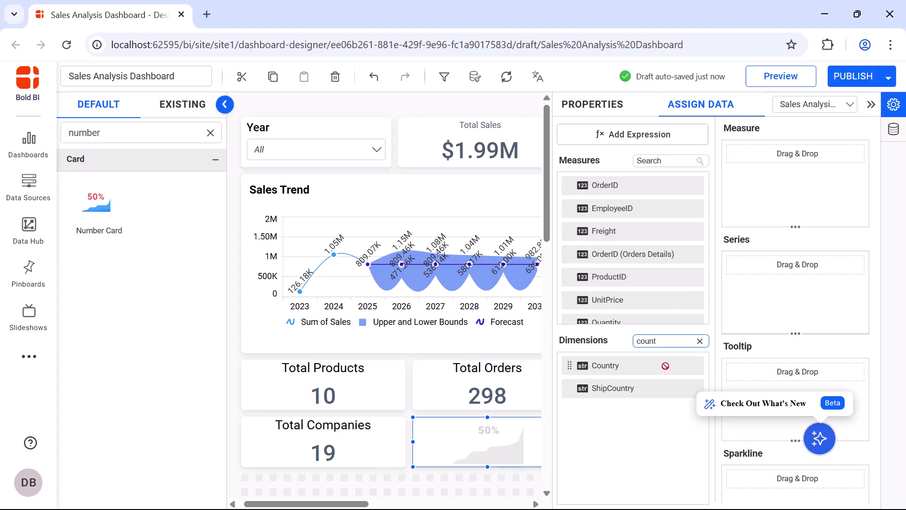
{"action": "left_click_drag", "start_coordinate": [666, 365], "coordinate": [737, 157]}
{"action": "left_click", "coordinate": [845, 154]}
{"action": "left_click", "coordinate": [779, 198]}
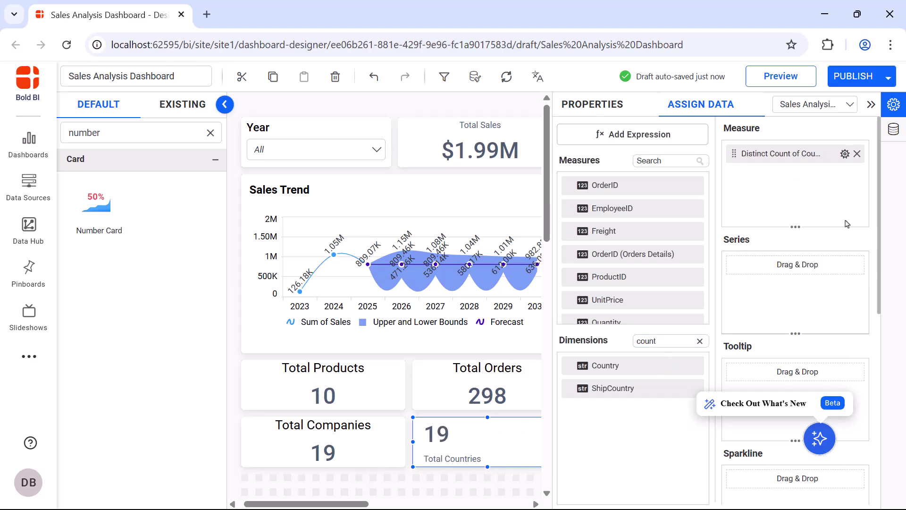
Set the Total Countries card's horizontal alignment to Center
{"action": "left_click", "coordinate": [593, 104]}
{"action": "scroll", "coordinate": [779, 330], "scroll_direction": "down", "scroll_amount": 5}
{"action": "left_click", "coordinate": [803, 341]}
{"action": "left_click", "coordinate": [810, 382]}
Set the Total Countries card's title colour to black
{"action": "scroll", "coordinate": [811, 381], "scroll_direction": "down", "scroll_amount": 10}
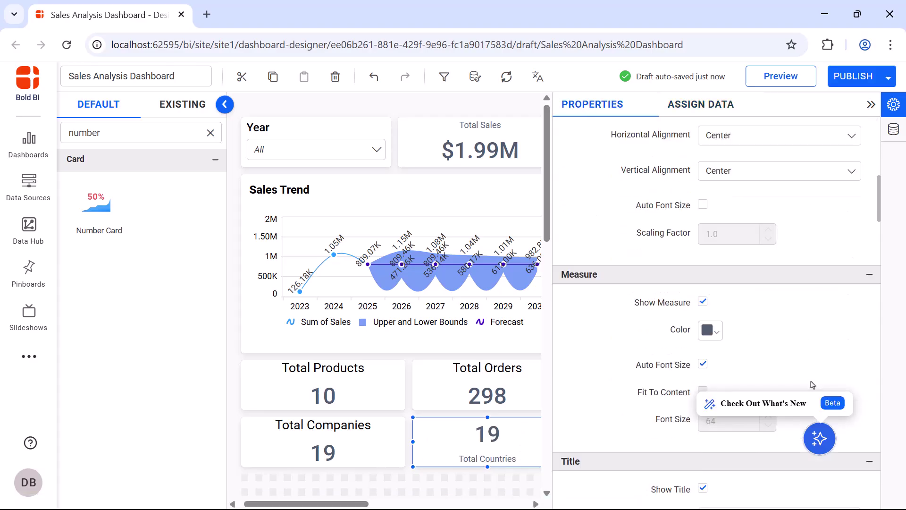
{"action": "left_click", "coordinate": [717, 331]}
{"action": "left_click", "coordinate": [713, 215]}
{"action": "left_click", "coordinate": [793, 302]}
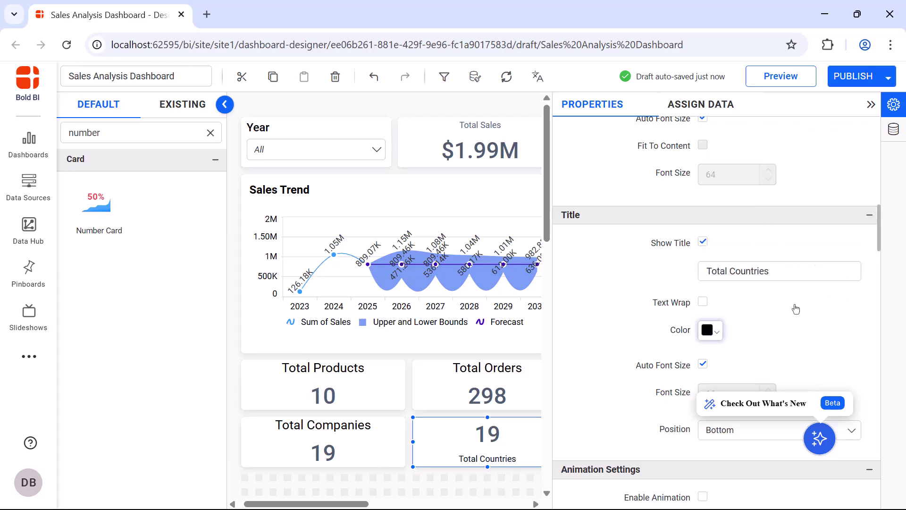
Turn off auto font size for the Total Countries title, set its font size to 18 and its position to Top
{"action": "left_click", "coordinate": [703, 364]}
{"action": "scroll", "coordinate": [713, 364], "scroll_direction": "down", "scroll_amount": 3}
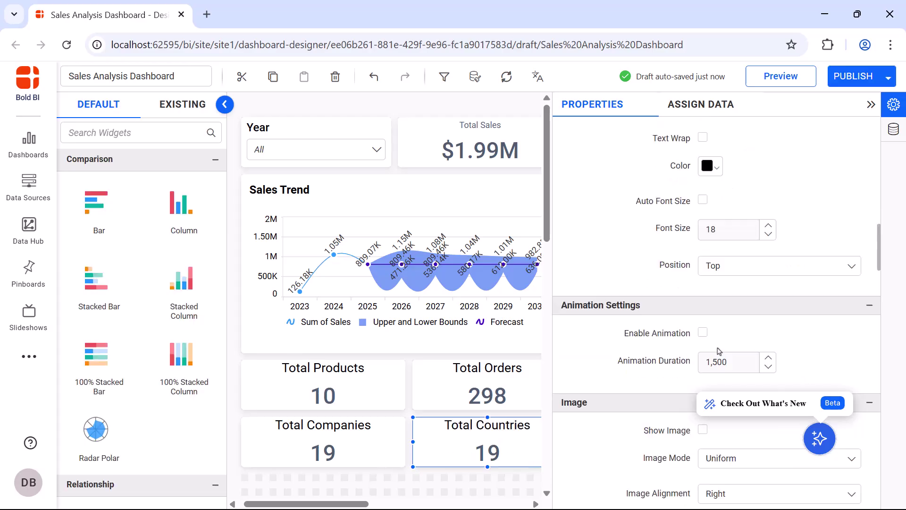
Add a bar chart below the Total Companies and Total Countries cards, spanning their combined width, and name it Top 5 Countries by sales
{"action": "left_click", "coordinate": [869, 105]}
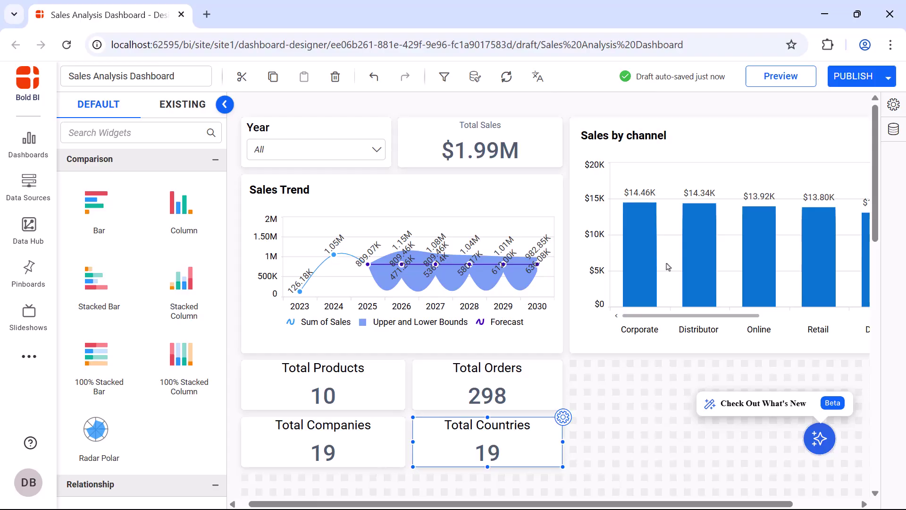
{"action": "scroll", "coordinate": [668, 266], "scroll_direction": "down", "scroll_amount": 7}
{"action": "left_click", "coordinate": [137, 133]}
{"action": "type", "text": "bar"}
{"action": "left_click_drag", "start_coordinate": [182, 203], "coordinate": [555, 325]}
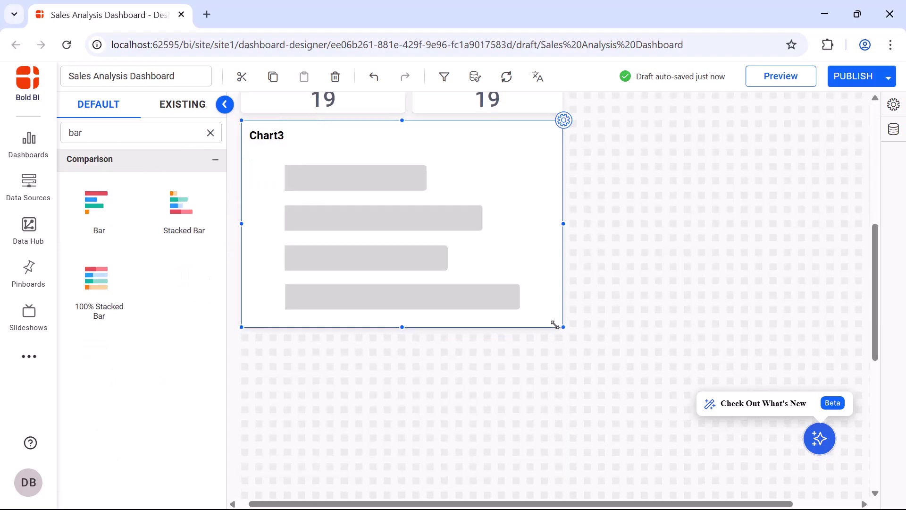
{"action": "left_click", "coordinate": [564, 121]}
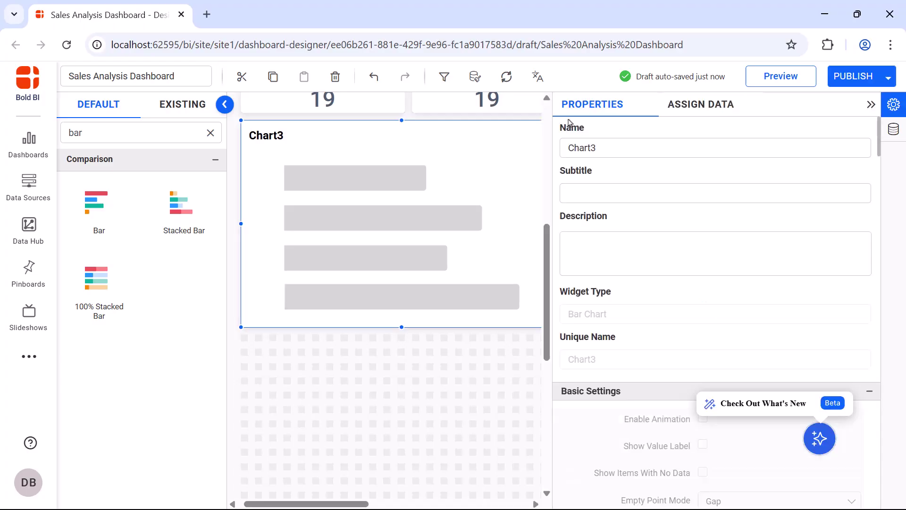
{"action": "left_click", "coordinate": [703, 152]}
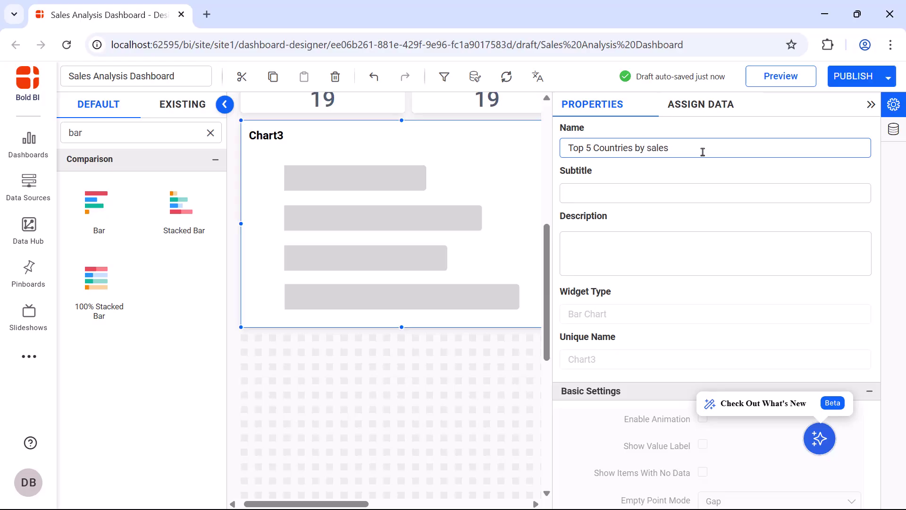
Assign Sales as the value and Country as the column of the Top 5 Countries by sales chart
{"action": "left_click", "coordinate": [701, 105]}
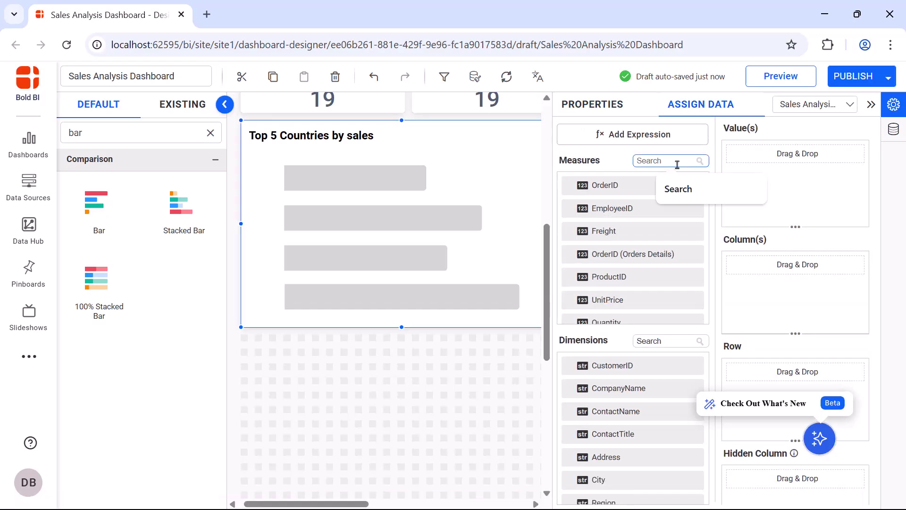
{"action": "left_click", "coordinate": [676, 160]}
{"action": "type", "text": "sa"}
{"action": "left_click_drag", "start_coordinate": [673, 188], "coordinate": [798, 155]}
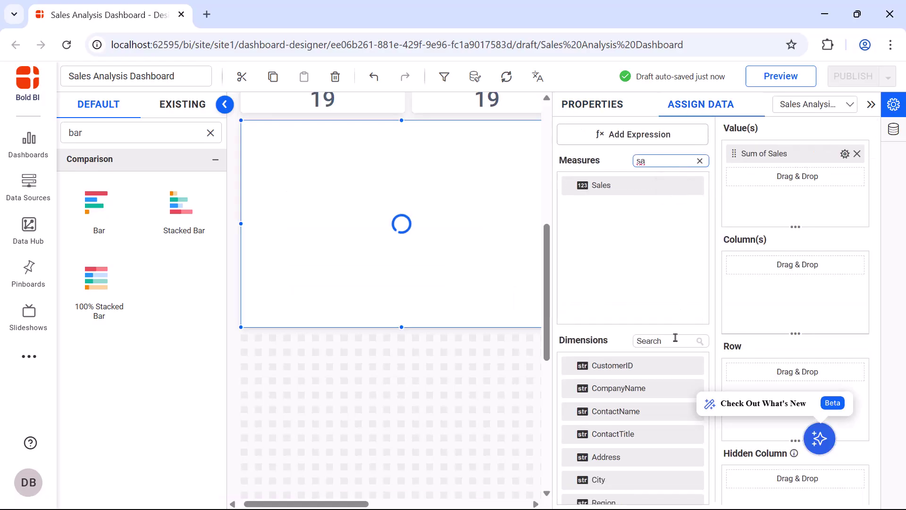
{"action": "left_click", "coordinate": [675, 341]}
{"action": "type", "text": "cou"}
{"action": "left_click_drag", "start_coordinate": [670, 366], "coordinate": [728, 268]}
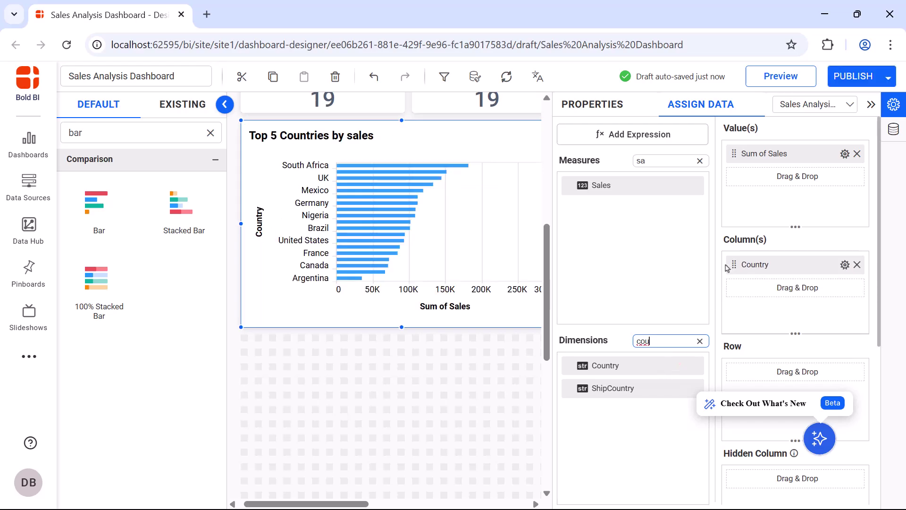
Format the Sum of Sales measure in the Top 5 Countries by sales chart as Currency
{"action": "left_click", "coordinate": [845, 154]}
{"action": "left_click", "coordinate": [798, 406]}
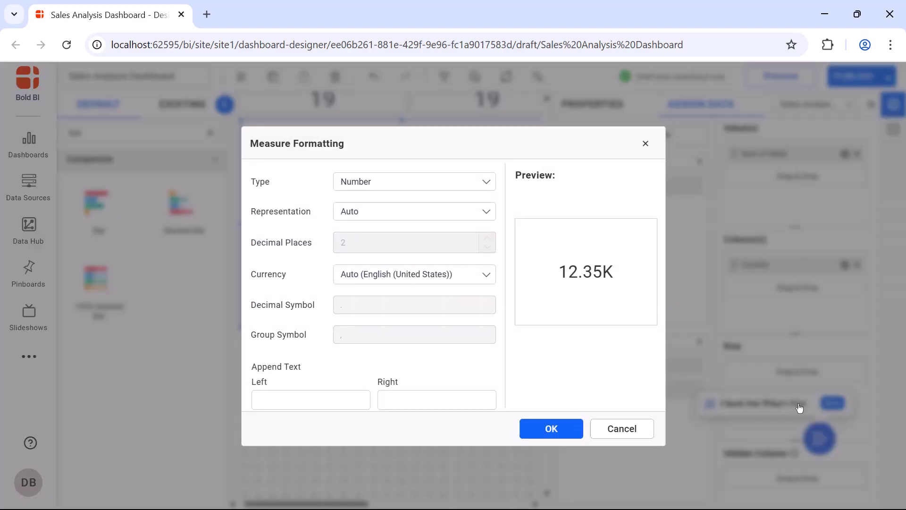
{"action": "left_click", "coordinate": [488, 184]}
{"action": "left_click", "coordinate": [485, 227]}
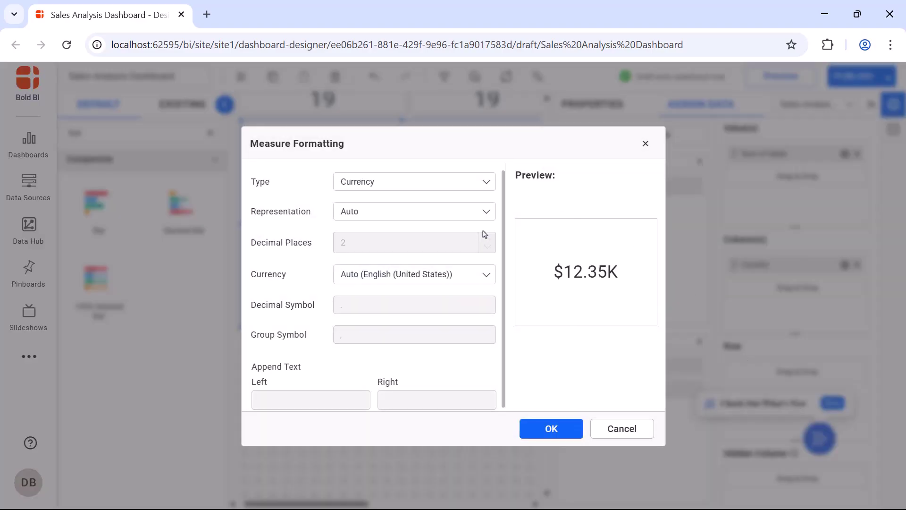
{"action": "left_click", "coordinate": [554, 418]}
Filter the chart's Country column by rank, keeping the top 5 based on the count of Country
{"action": "left_click", "coordinate": [845, 264]}
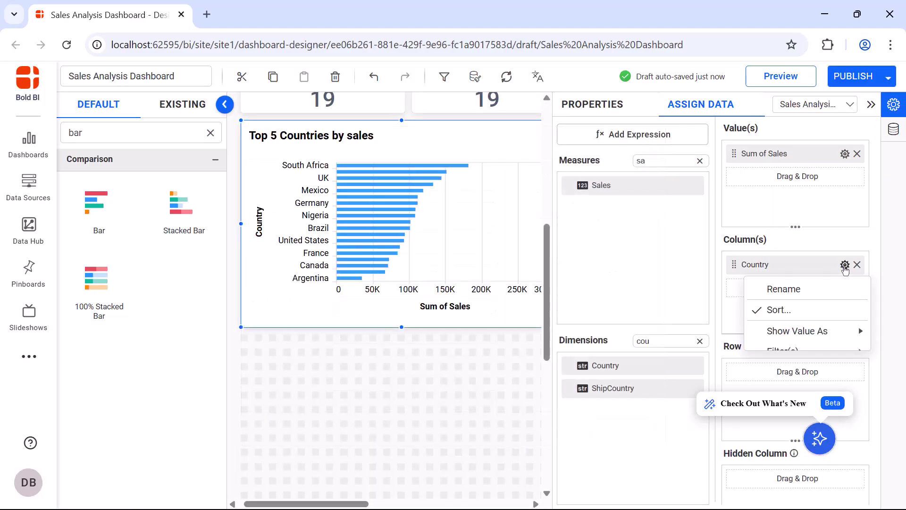
{"action": "mouse_move", "coordinate": [832, 359]}
{"action": "left_click", "coordinate": [705, 362]}
{"action": "left_click", "coordinate": [313, 310]}
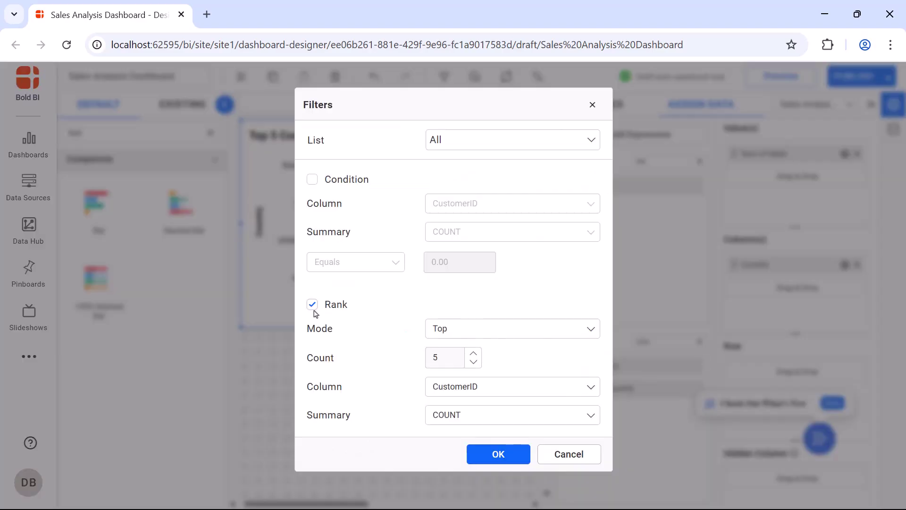
{"action": "left_click", "coordinate": [508, 394]}
{"action": "left_click", "coordinate": [509, 454]}
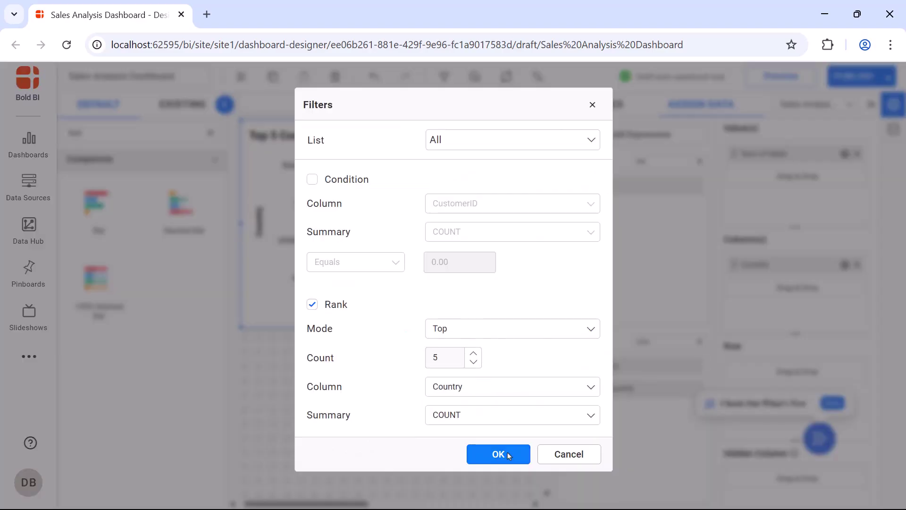
{"action": "left_click", "coordinate": [508, 455]}
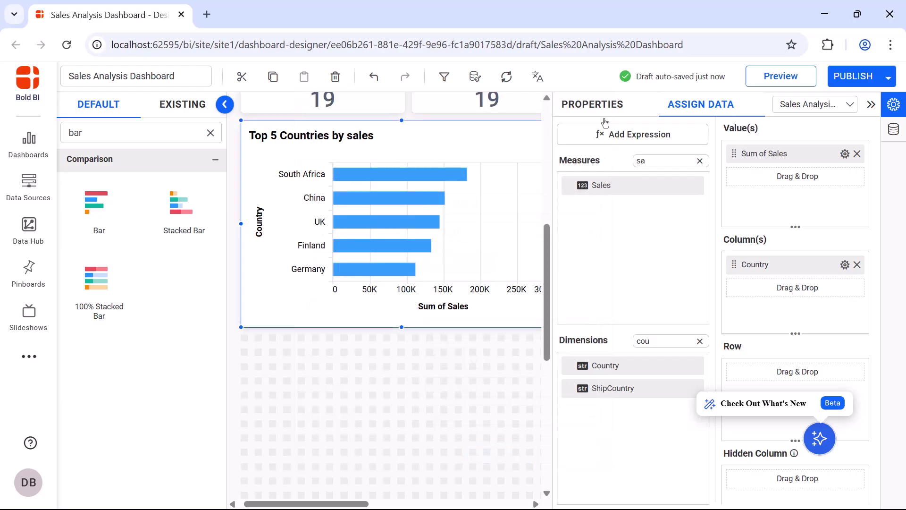
Enable animation and value labels for the Top 5 Countries by sales chart
{"action": "left_click", "coordinate": [703, 369]}
{"action": "scroll", "coordinate": [704, 370], "scroll_direction": "down", "scroll_amount": 1}
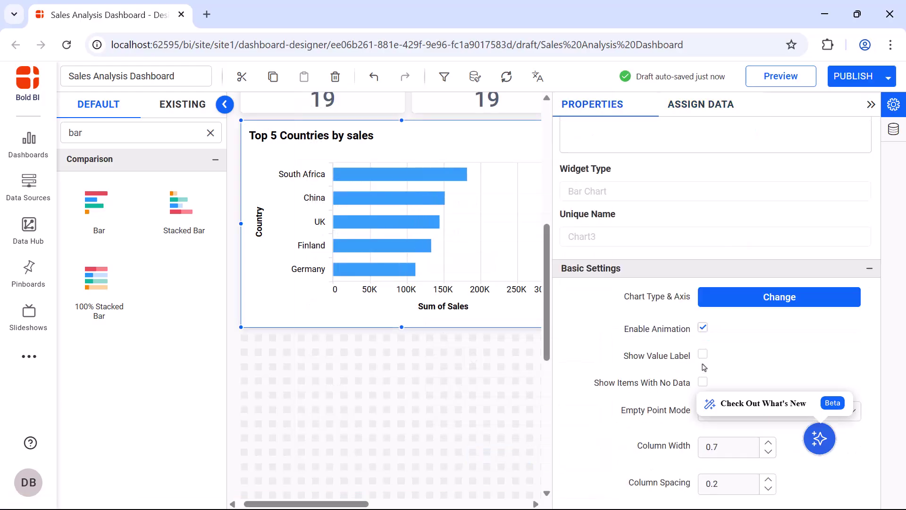
{"action": "left_click", "coordinate": [703, 356]}
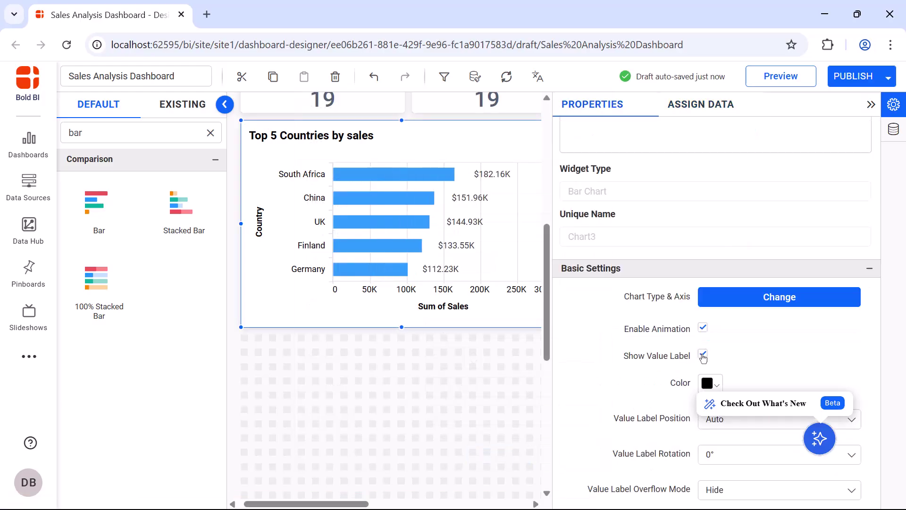
Hide the category and primary value axis titles of the Top 5 Countries by sales chart
{"action": "scroll", "coordinate": [704, 357], "scroll_direction": "down", "scroll_amount": 15}
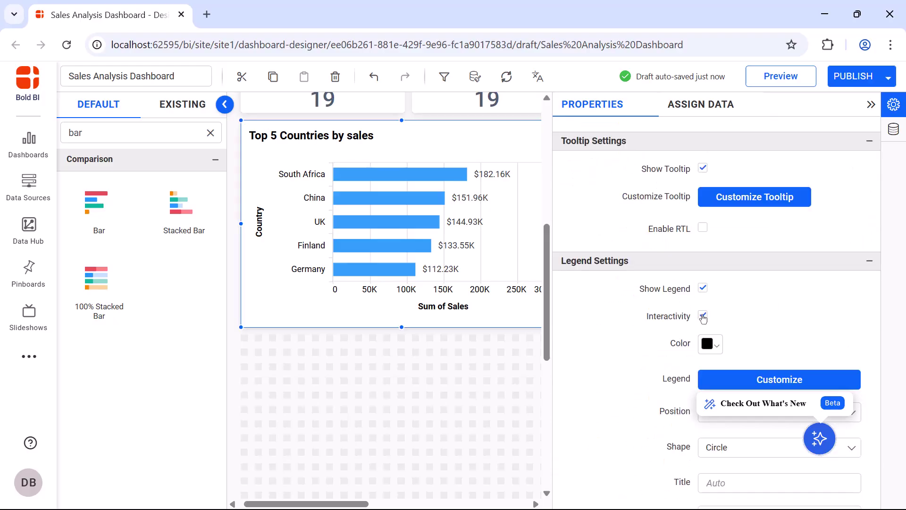
{"action": "scroll", "coordinate": [703, 321], "scroll_direction": "down", "scroll_amount": 10}
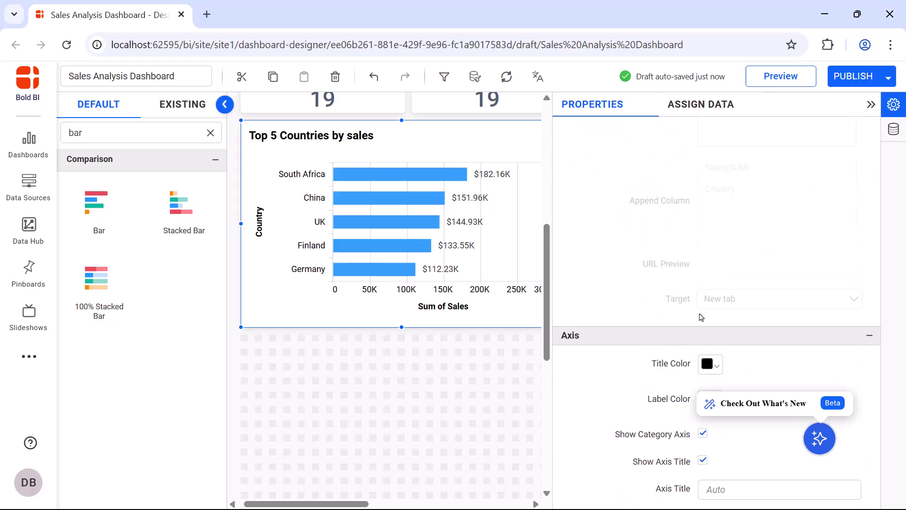
{"action": "left_click", "coordinate": [703, 338]}
{"action": "scroll", "coordinate": [703, 339], "scroll_direction": "down", "scroll_amount": 6}
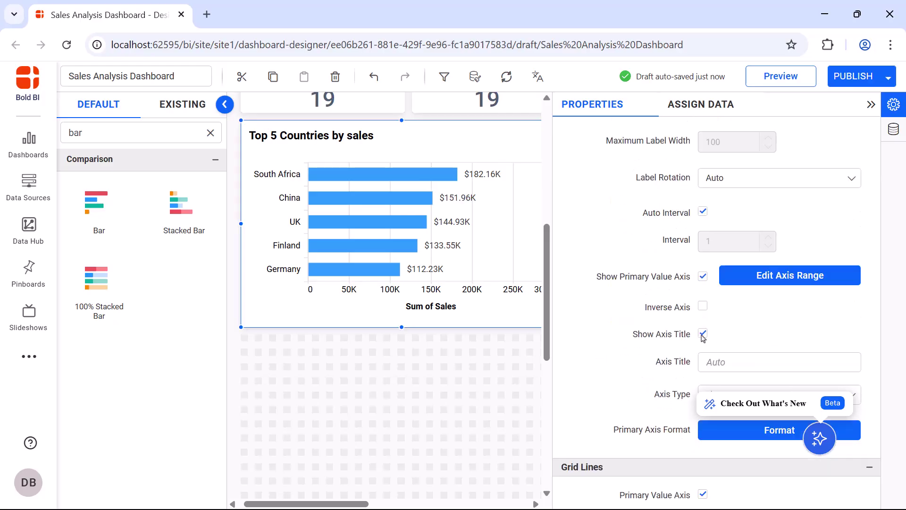
{"action": "left_click", "coordinate": [703, 338]}
Change the Sales series colour in the Top 5 Countries by sales chart to a darker blue
{"action": "scroll", "coordinate": [703, 338], "scroll_direction": "down", "scroll_amount": 8}
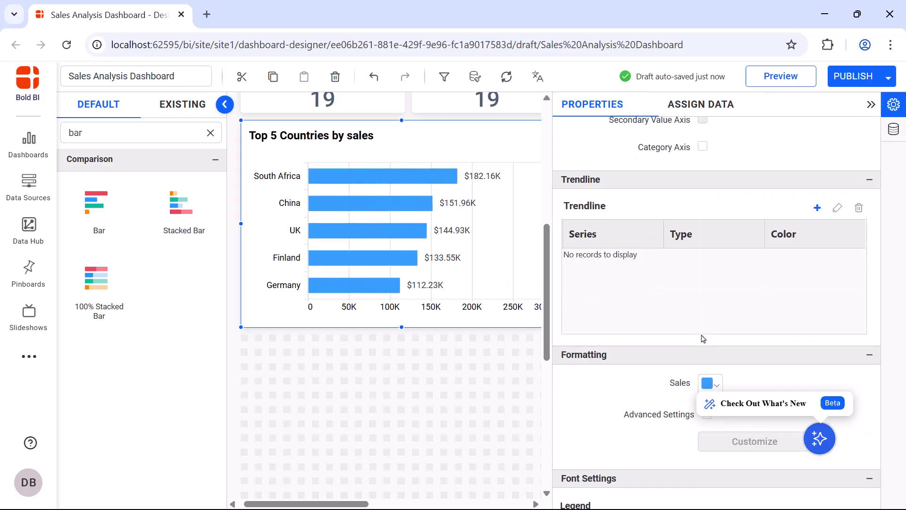
{"action": "left_click", "coordinate": [709, 342]}
{"action": "left_click", "coordinate": [816, 159]}
{"action": "left_click", "coordinate": [818, 163]}
{"action": "left_click", "coordinate": [793, 313]}
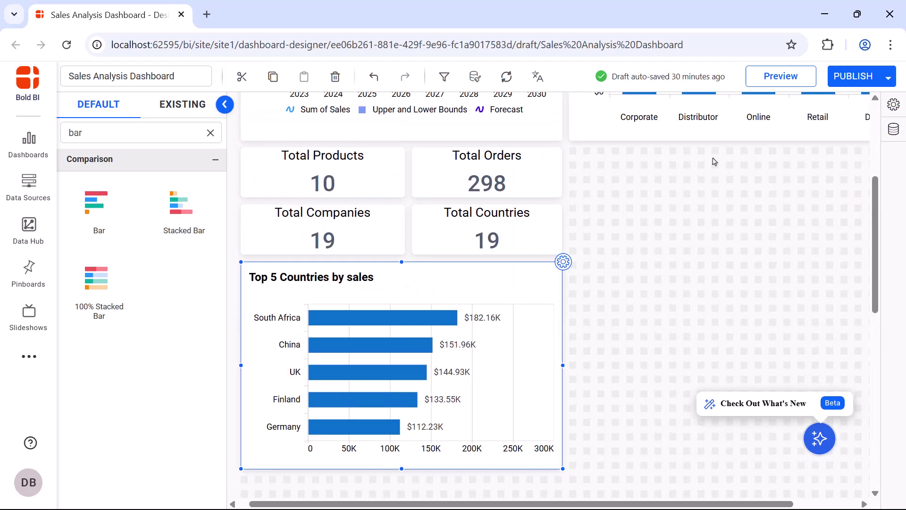
Add a bar chart below the Sales by channel chart, enlarge it and name it Top 5 Products by Sales
{"action": "left_click_drag", "start_coordinate": [98, 204], "coordinate": [574, 152]}
{"action": "scroll", "coordinate": [795, 355], "scroll_direction": "right", "scroll_amount": 2}
{"action": "left_click_drag", "start_coordinate": [788, 355], "coordinate": [834, 411]}
{"action": "left_click", "coordinate": [744, 153]}
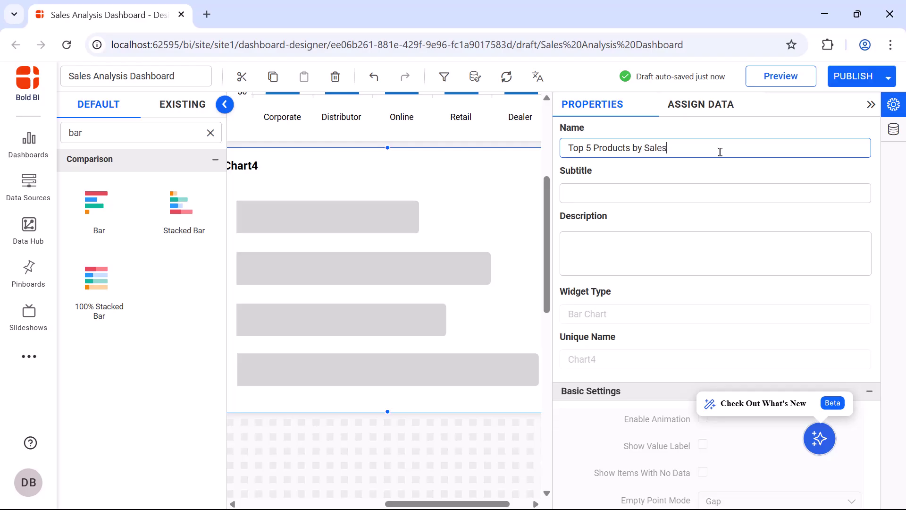
Assign Sales as the value and ProductName as the column of the Top 5 Products by Sales chart
{"action": "left_click", "coordinate": [701, 104]}
{"action": "left_click", "coordinate": [681, 159]}
{"action": "type", "text": "sa"}
{"action": "left_click_drag", "start_coordinate": [601, 184], "coordinate": [732, 186]}
{"action": "left_click", "coordinate": [667, 340]}
{"action": "type", "text": "pr"}
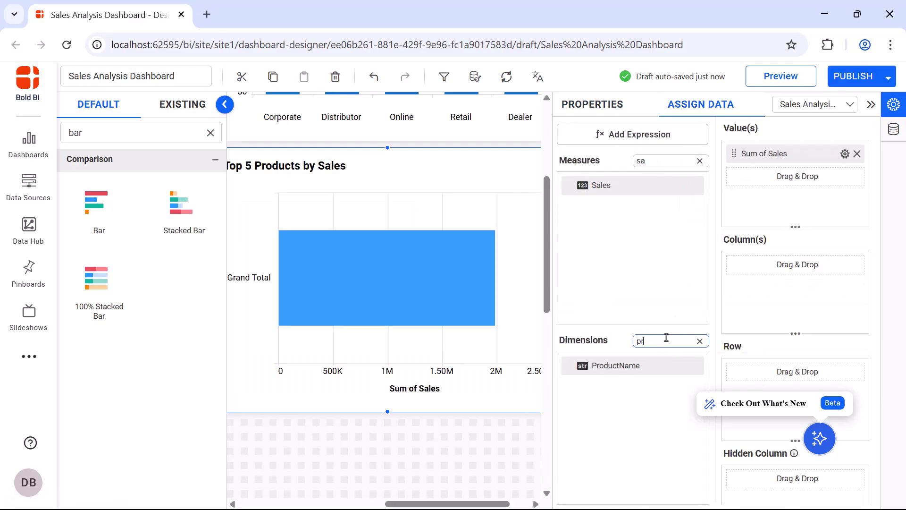
{"action": "type", "text": "o"}
{"action": "left_click_drag", "start_coordinate": [617, 366], "coordinate": [793, 267]}
Filter the ProductName column by rank to the top 5, replacing CustomerID as the ranking column
{"action": "left_click", "coordinate": [845, 265]}
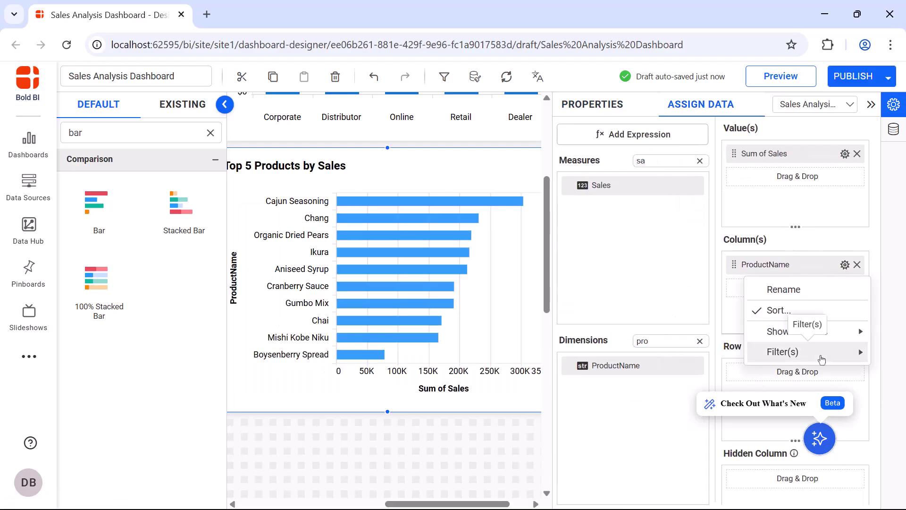
{"action": "left_click", "coordinate": [822, 359]}
{"action": "left_click", "coordinate": [312, 304]}
{"action": "left_click", "coordinate": [486, 390]}
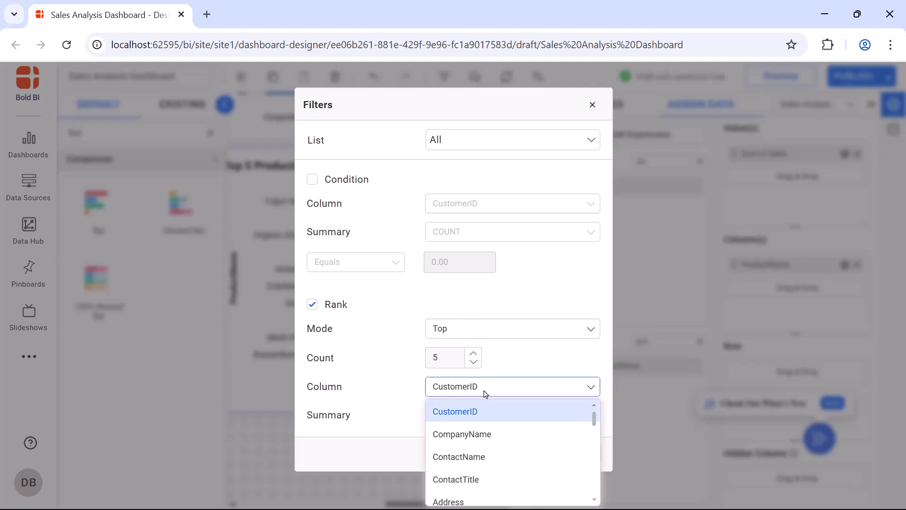
{"action": "scroll", "coordinate": [482, 449], "scroll_direction": "down", "scroll_amount": 3}
{"action": "left_click", "coordinate": [472, 496]}
{"action": "left_click", "coordinate": [492, 455]}
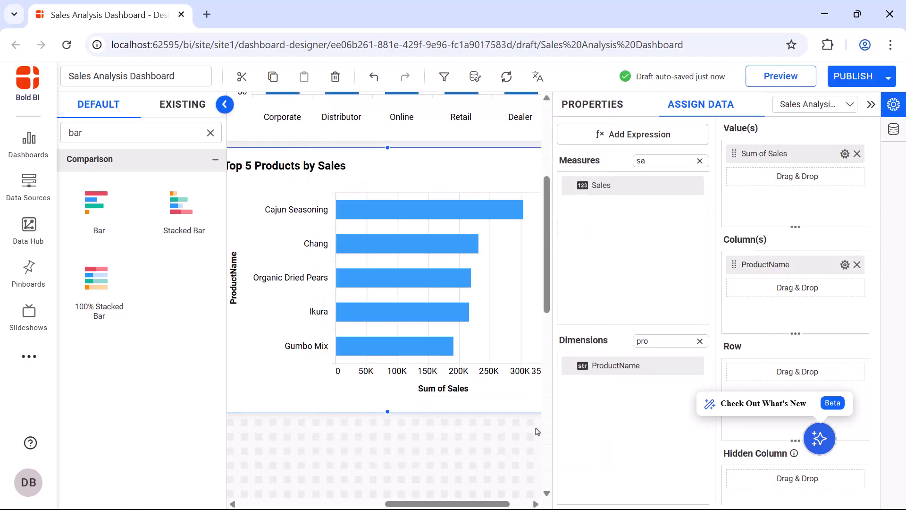
Add Country as a second column of the Top 5 Products by Sales chart and enable multi-level drill down
{"action": "double_click", "coordinate": [663, 340]}
{"action": "key", "text": "BackSpace"}
{"action": "type", "text": "coun"}
{"action": "left_click_drag", "start_coordinate": [609, 366], "coordinate": [798, 288]}
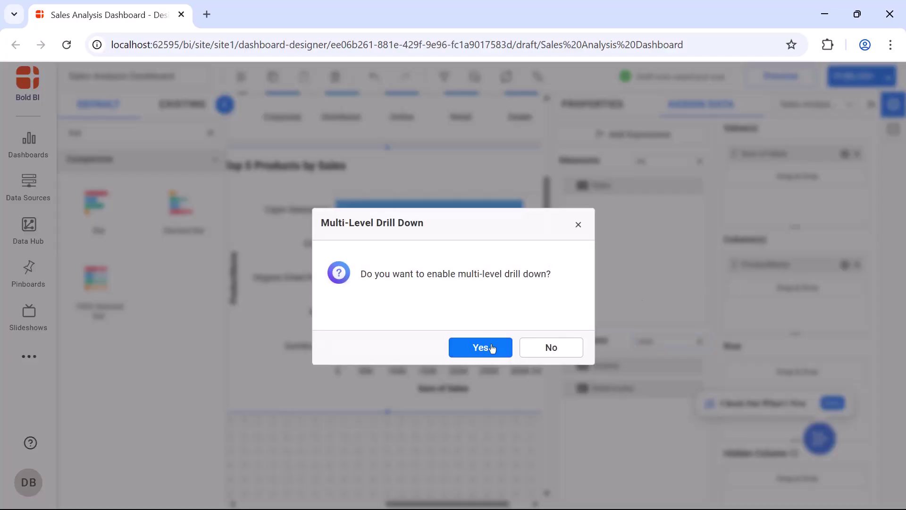
{"action": "left_click", "coordinate": [492, 349]}
Format the Sum of Sales measure in the Top 5 Products by Sales chart as Currency
{"action": "left_click", "coordinate": [858, 154]}
{"action": "left_click", "coordinate": [785, 404]}
{"action": "left_click", "coordinate": [480, 182]}
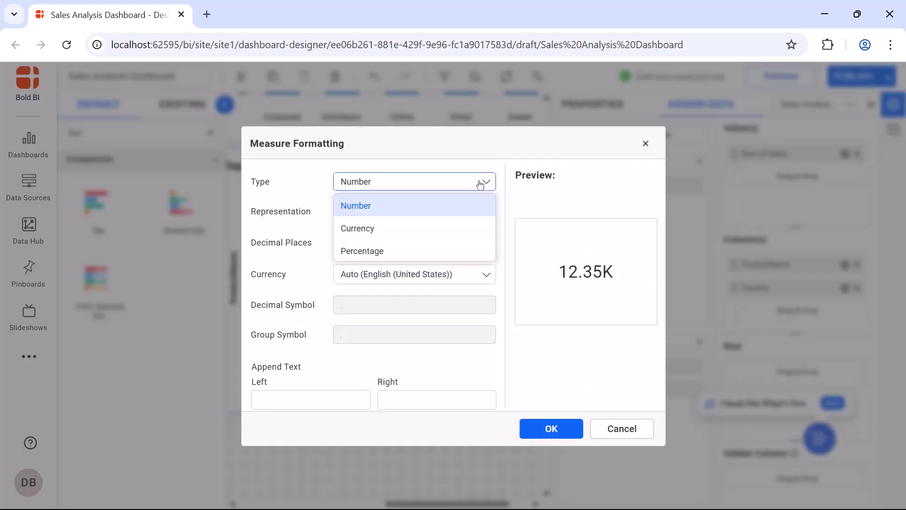
{"action": "left_click", "coordinate": [357, 228]}
{"action": "left_click", "coordinate": [531, 428]}
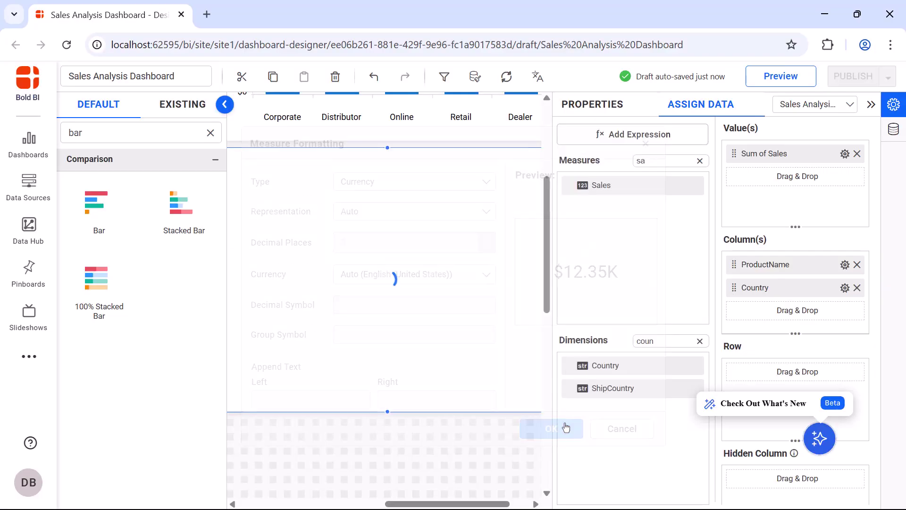
Apply a rank filter to the ProductName column, keeping the top 5 by the count of CustomerID
{"action": "left_click", "coordinate": [845, 265]}
{"action": "mouse_move", "coordinate": [860, 349]}
{"action": "left_click", "coordinate": [690, 358]}
{"action": "left_click", "coordinate": [312, 304]}
{"action": "left_click", "coordinate": [499, 454]}
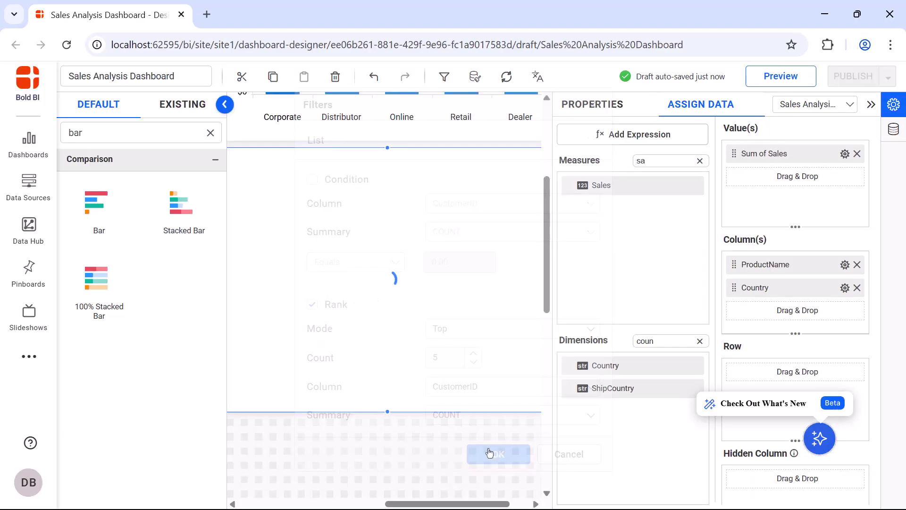
Set the chart's subtitle to "Drill down to see the companies selling products." and enable its animation and value labels
{"action": "left_click", "coordinate": [537, 219]}
{"action": "type", "text": "Drill down to see the companies selling products"}
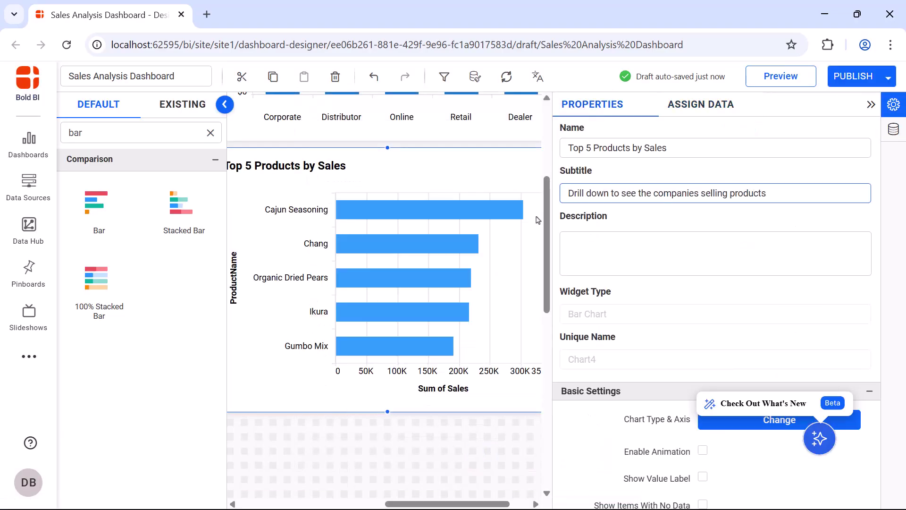
{"action": "scroll", "coordinate": [703, 291], "scroll_direction": "down", "scroll_amount": 3}
{"action": "left_click", "coordinate": [704, 287]}
{"action": "left_click", "coordinate": [703, 313]}
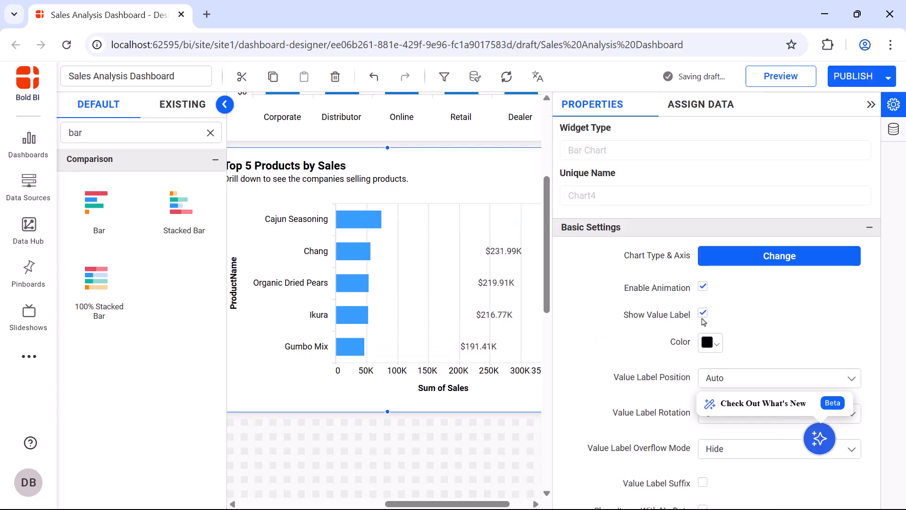
Hide the category and primary value axis titles of the Top 5 Products by Sales chart
{"action": "scroll", "coordinate": [703, 302], "scroll_direction": "down", "scroll_amount": 9}
{"action": "scroll", "coordinate": [703, 293], "scroll_direction": "down", "scroll_amount": 3}
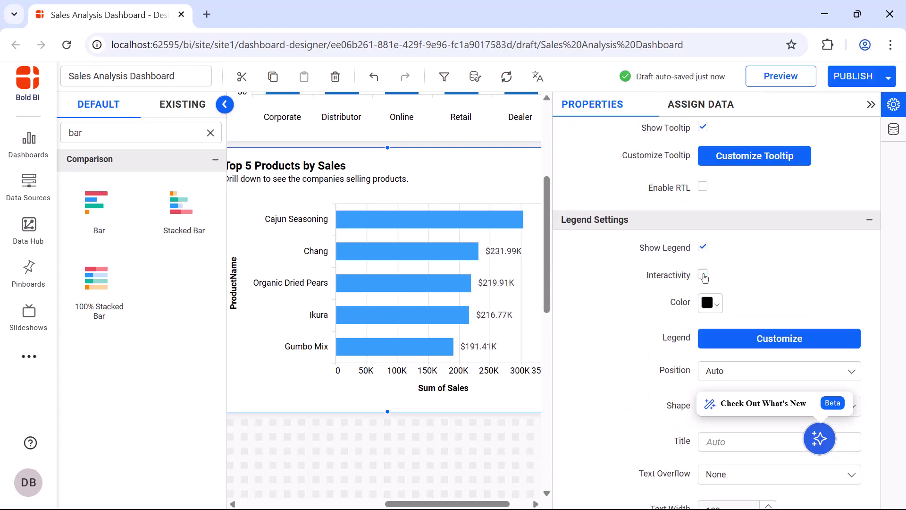
{"action": "scroll", "coordinate": [703, 283], "scroll_direction": "down", "scroll_amount": 6}
{"action": "left_click", "coordinate": [703, 294]}
{"action": "scroll", "coordinate": [704, 295], "scroll_direction": "down", "scroll_amount": 5}
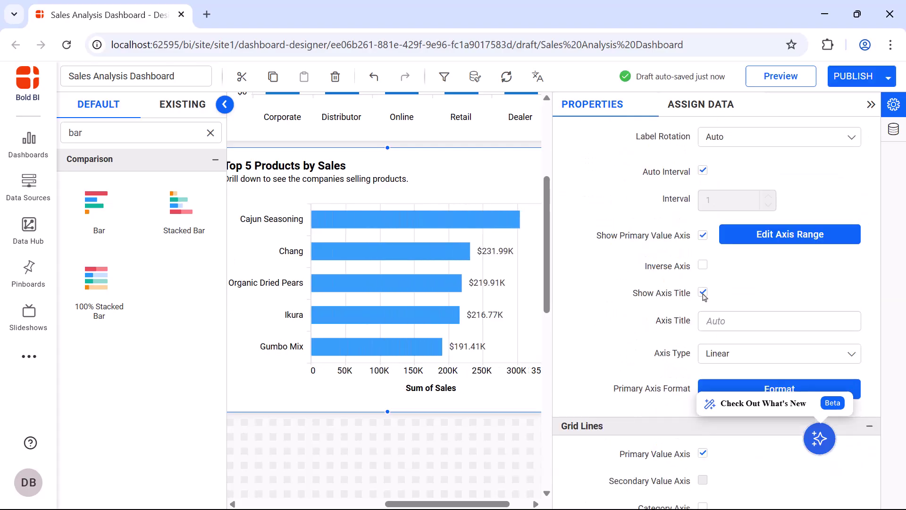
{"action": "left_click", "coordinate": [703, 294]}
Change the Sales series colour in the Top 5 Products by Sales chart to orange
{"action": "scroll", "coordinate": [704, 295], "scroll_direction": "down", "scroll_amount": 5}
{"action": "left_click", "coordinate": [705, 293]}
{"action": "left_click", "coordinate": [841, 408]}
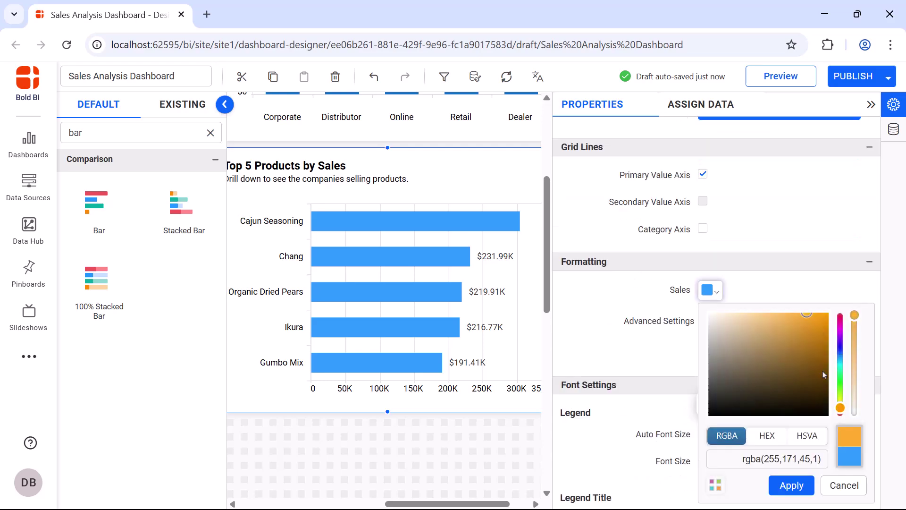
{"action": "left_click", "coordinate": [792, 485]}
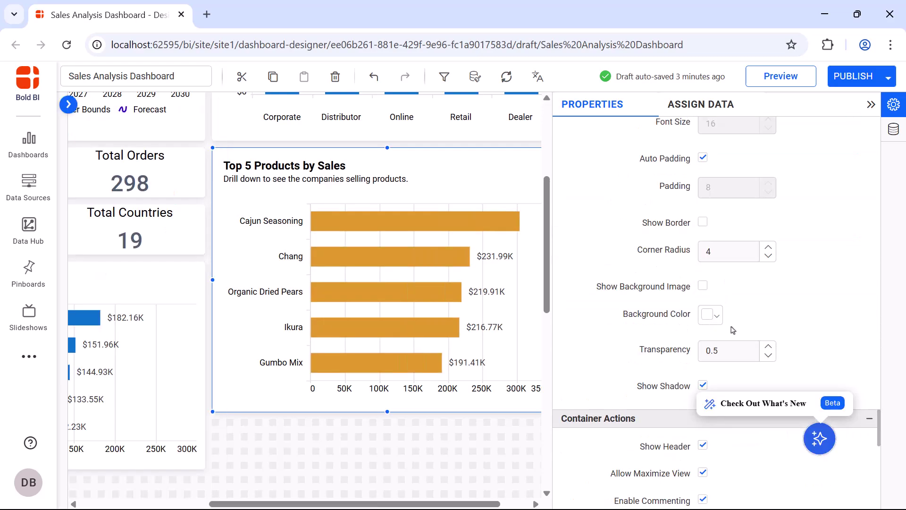
Add a bar chart below Top 5 Products by Sales, enlarge it, and name it "Top 5 Companies by Sales"
{"action": "left_click", "coordinate": [872, 109]}
{"action": "scroll", "coordinate": [680, 420], "scroll_direction": "down", "scroll_amount": 4}
{"action": "left_click", "coordinate": [68, 104]}
{"action": "left_click_drag", "start_coordinate": [97, 203], "coordinate": [586, 141]}
{"action": "left_click_drag", "start_coordinate": [659, 215], "coordinate": [844, 357]}
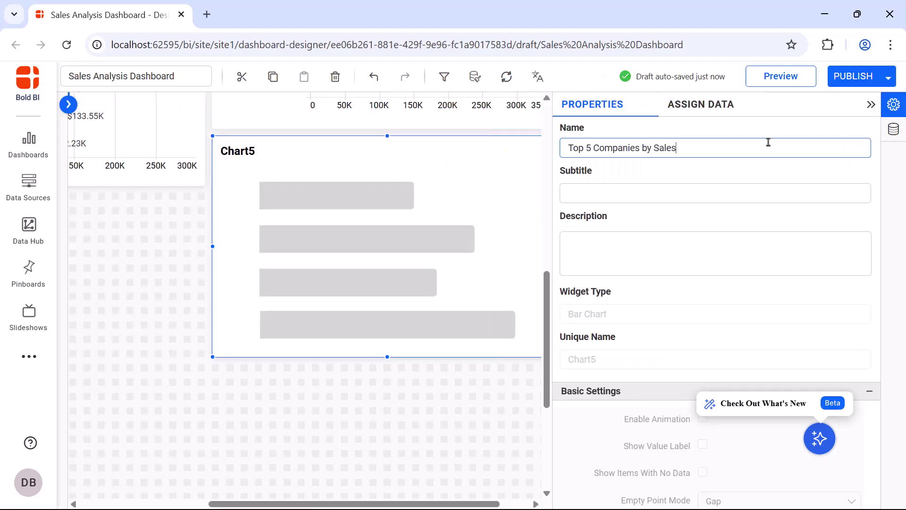
Assign Sales as the chart's value and CompanyName as its column
{"action": "left_click", "coordinate": [701, 104]}
{"action": "left_click", "coordinate": [661, 161]}
{"action": "type", "text": "sa"}
{"action": "left_click_drag", "start_coordinate": [609, 185], "coordinate": [733, 163]}
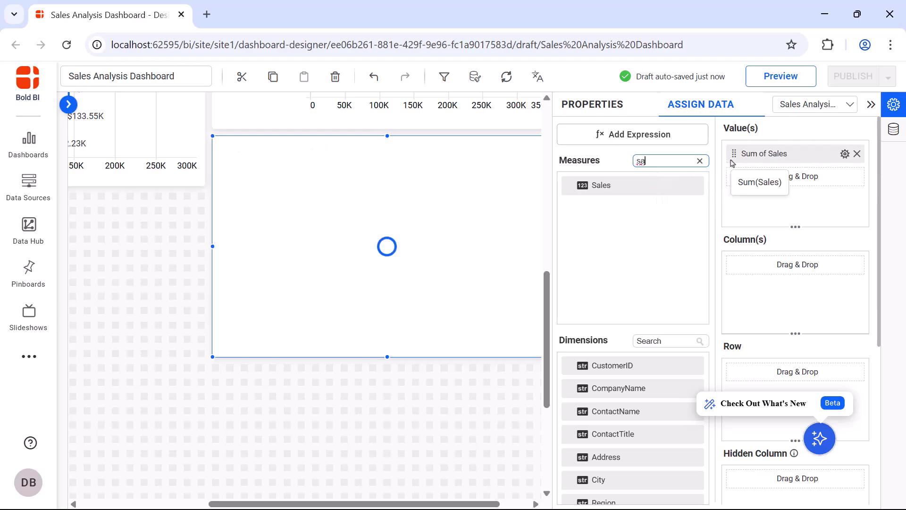
{"action": "left_click", "coordinate": [678, 341]}
{"action": "type", "text": "com"}
{"action": "left_click_drag", "start_coordinate": [613, 365], "coordinate": [742, 275]}
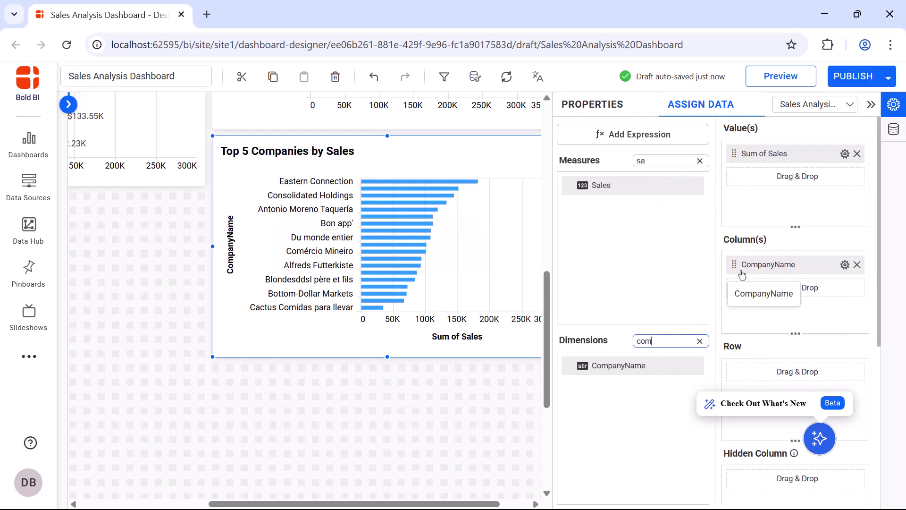
Apply a rank filter to the CompanyName column that keeps the top 5
{"action": "left_click", "coordinate": [845, 264]}
{"action": "left_click", "coordinate": [765, 351]}
{"action": "left_click", "coordinate": [312, 304]}
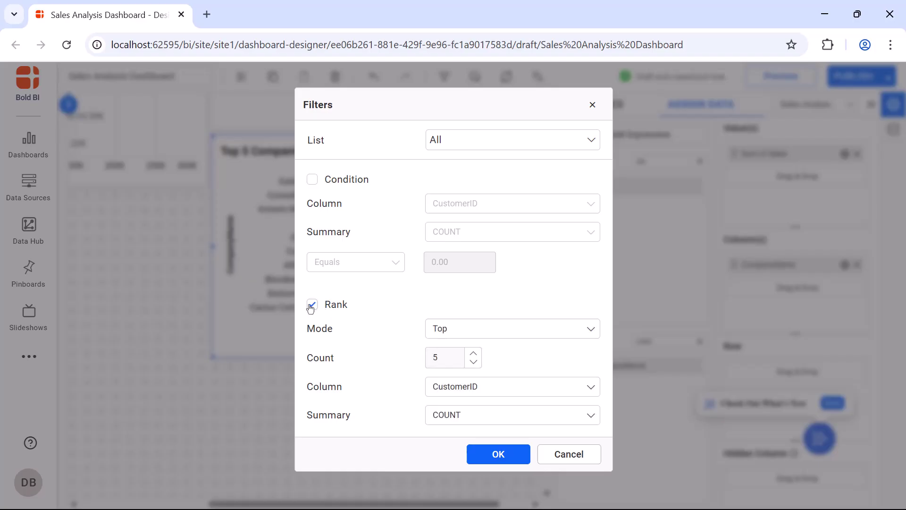
{"action": "left_click", "coordinate": [492, 388]}
{"action": "left_click", "coordinate": [463, 434]}
{"action": "left_click", "coordinate": [496, 453]}
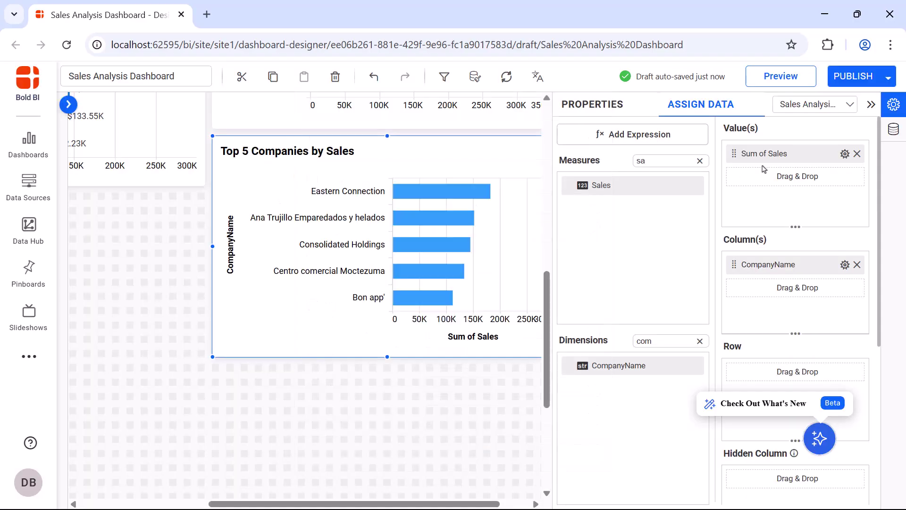
Format the Sales measure of the Top 5 Companies by Sales chart as currency
{"action": "left_click", "coordinate": [846, 153]}
{"action": "left_click", "coordinate": [826, 402]}
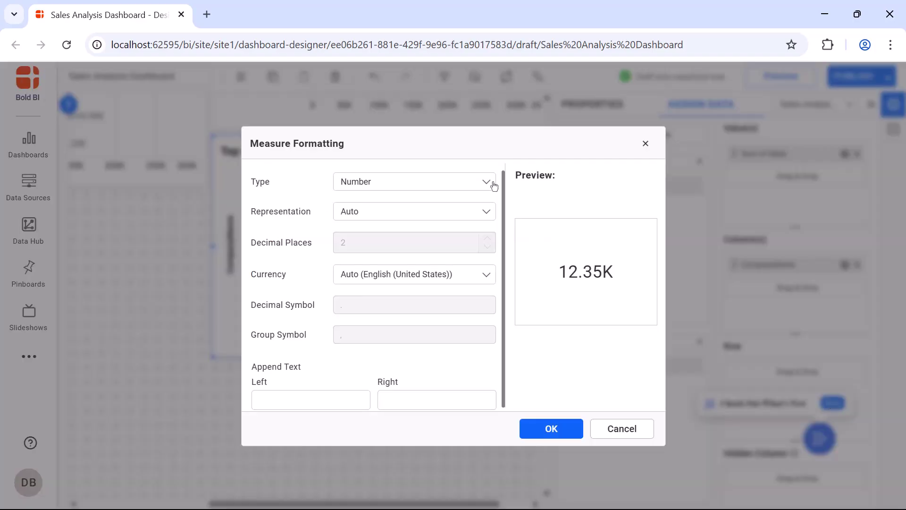
{"action": "left_click", "coordinate": [489, 183]}
{"action": "left_click", "coordinate": [472, 228]}
{"action": "left_click", "coordinate": [551, 429]}
Show value labels on the Top 5 Companies by Sales chart and turn off its legend interactivity
{"action": "left_click", "coordinate": [605, 105]}
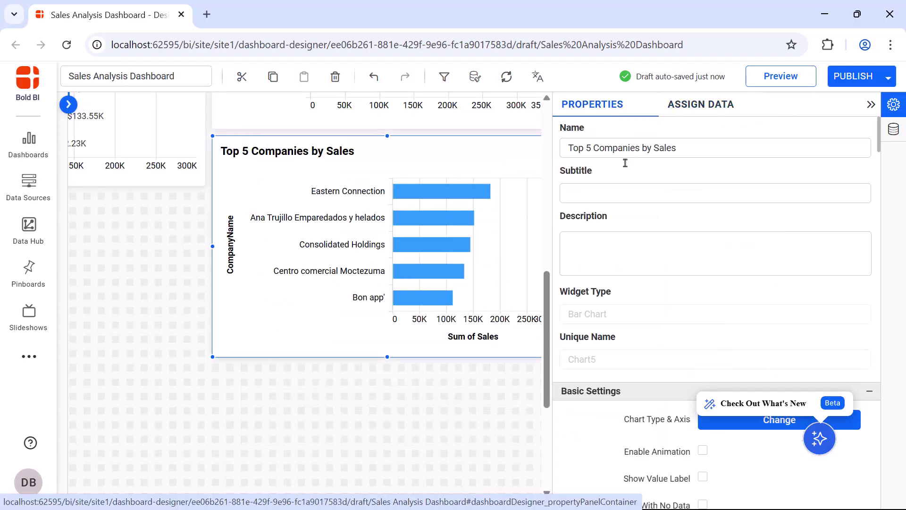
{"action": "scroll", "coordinate": [703, 249], "scroll_direction": "down", "scroll_amount": 4}
{"action": "left_click", "coordinate": [703, 272]}
{"action": "scroll", "coordinate": [704, 292], "scroll_direction": "down", "scroll_amount": 10}
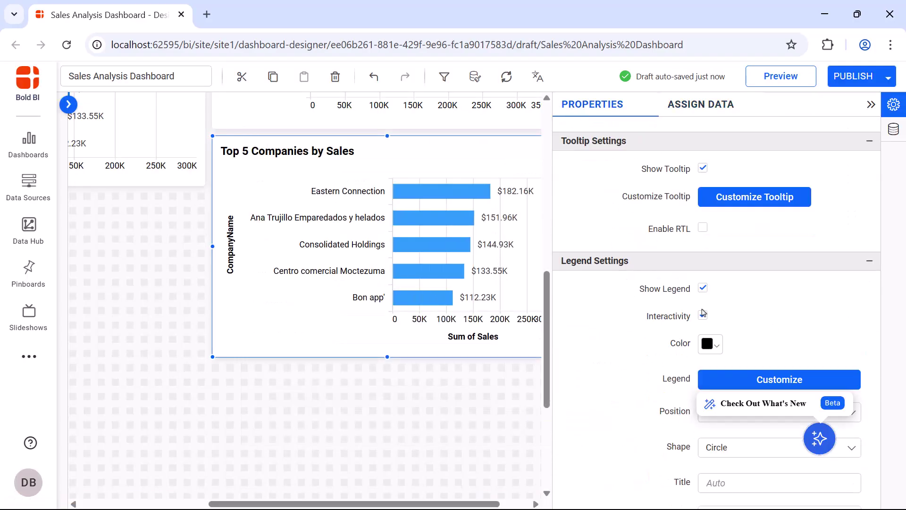
Hide the category and primary value axis titles of the Top 5 Companies by Sales chart
{"action": "scroll", "coordinate": [703, 314], "scroll_direction": "down", "scroll_amount": 2}
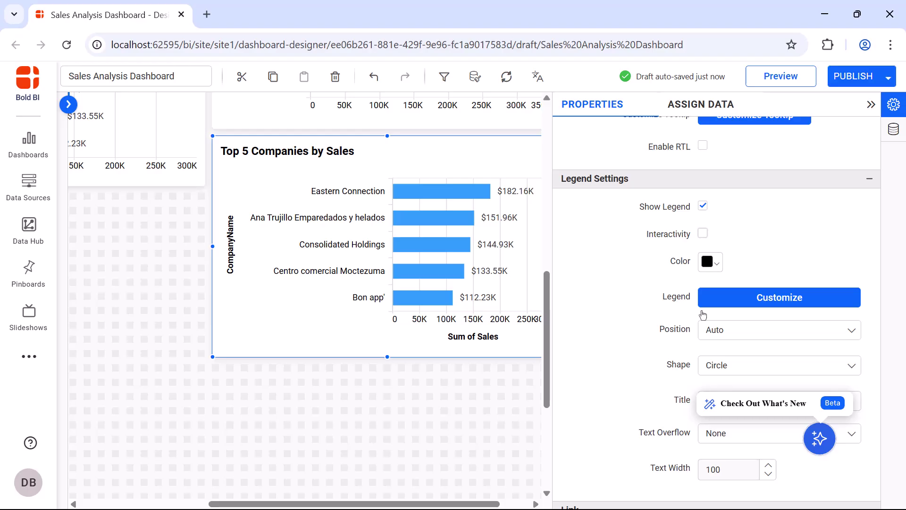
{"action": "scroll", "coordinate": [703, 315], "scroll_direction": "down", "scroll_amount": 15}
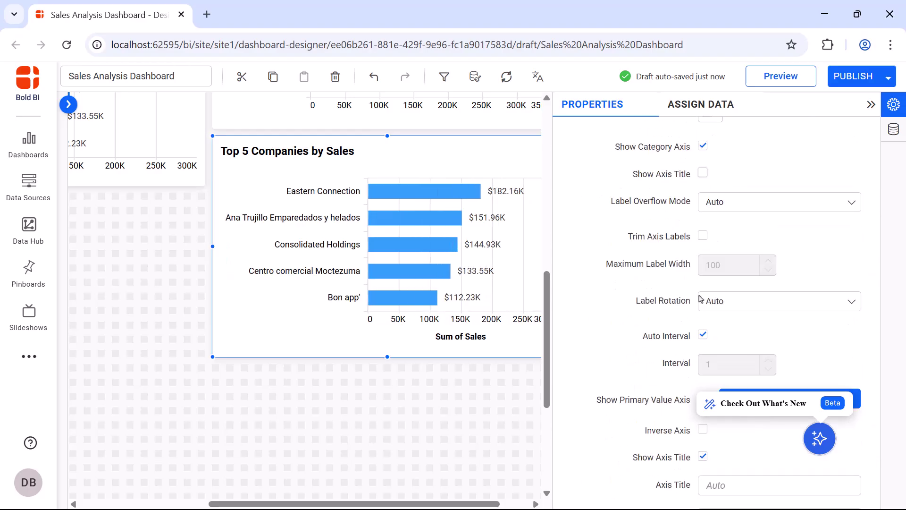
{"action": "scroll", "coordinate": [701, 299], "scroll_direction": "down", "scroll_amount": 14}
Change the Sales series colour in the Top 5 Companies by Sales chart to purple
{"action": "left_click", "coordinate": [711, 342]}
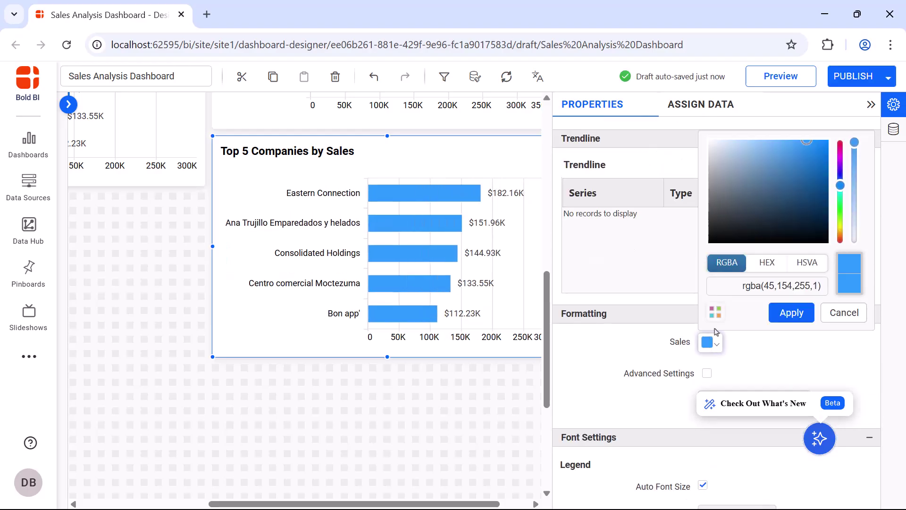
{"action": "left_click_drag", "start_coordinate": [841, 186], "coordinate": [843, 172]}
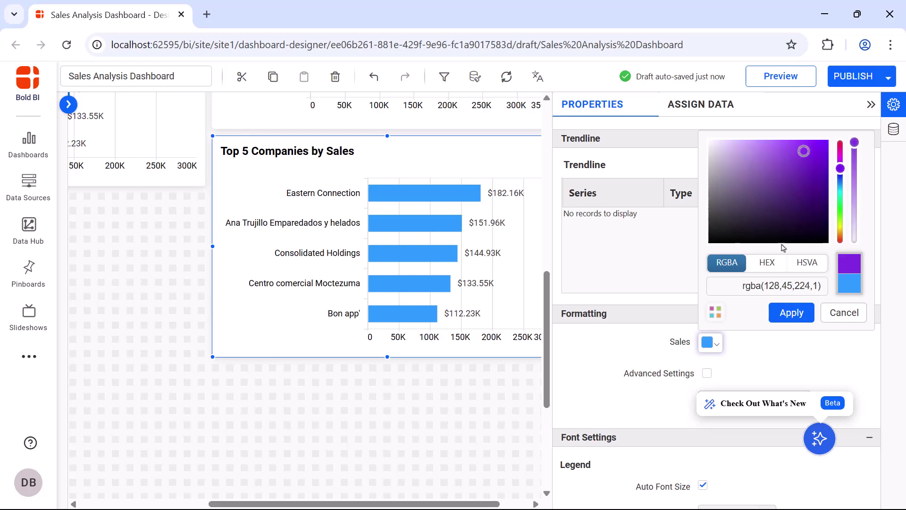
{"action": "left_click", "coordinate": [792, 312]}
{"action": "scroll", "coordinate": [805, 289], "scroll_direction": "down", "scroll_amount": 5}
Add a doughnut chart beneath the countries bar chart, fit it to that chart's width, and name it "Total Orders by Shipping Mode"
{"action": "left_click", "coordinate": [871, 105]}
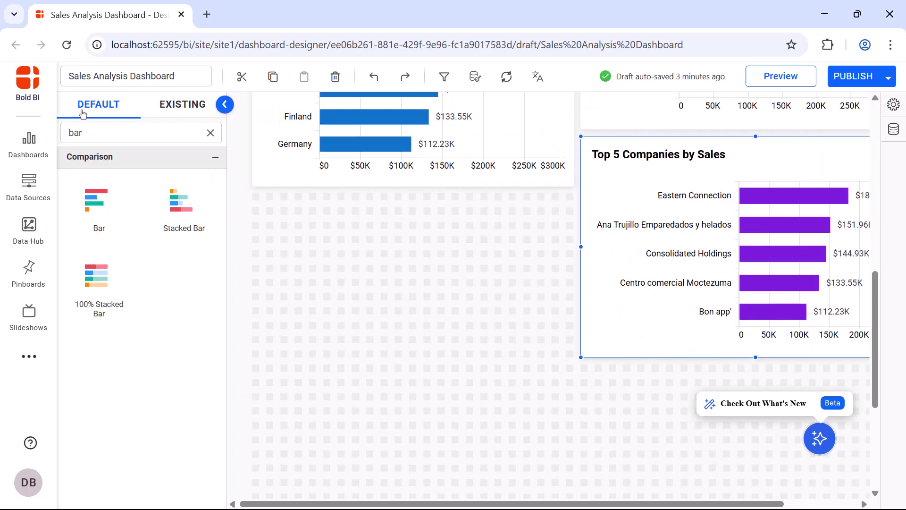
{"action": "left_click", "coordinate": [208, 132]}
{"action": "type", "text": "d"}
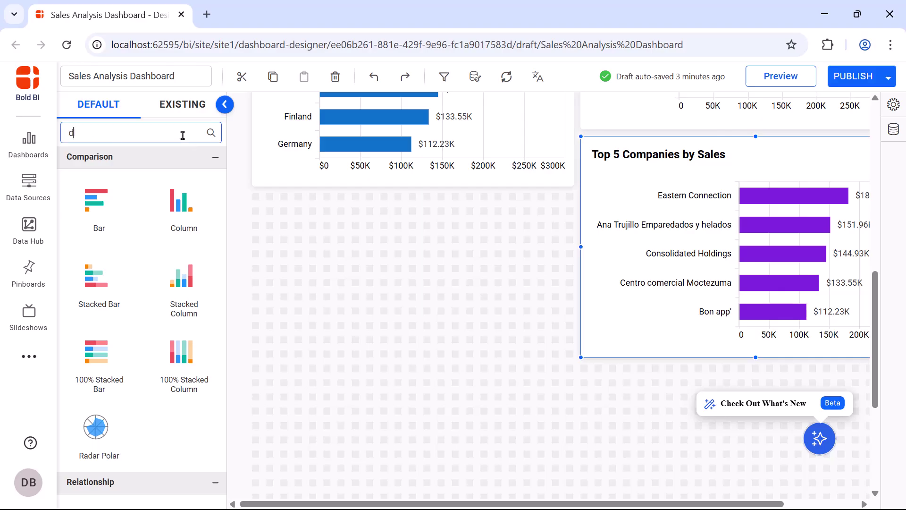
{"action": "type", "text": "ou"}
{"action": "left_click_drag", "start_coordinate": [96, 200], "coordinate": [302, 236]}
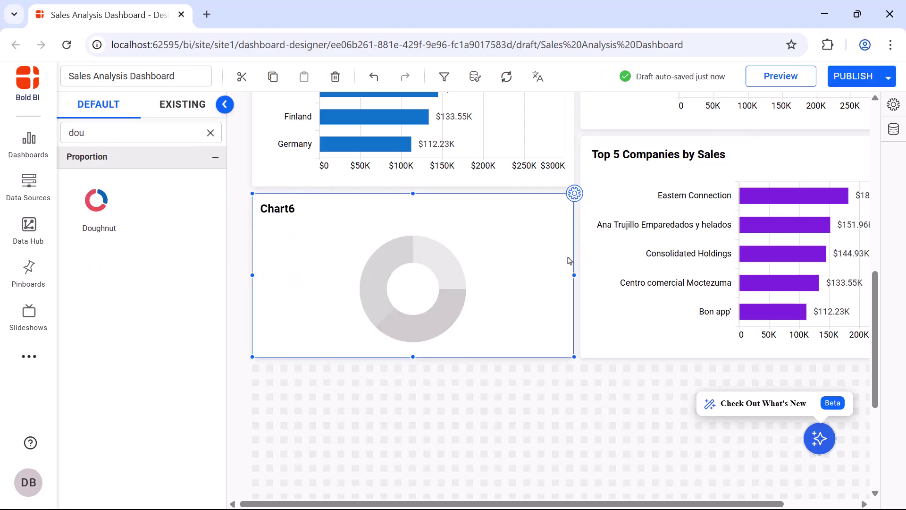
{"action": "left_click", "coordinate": [574, 193]}
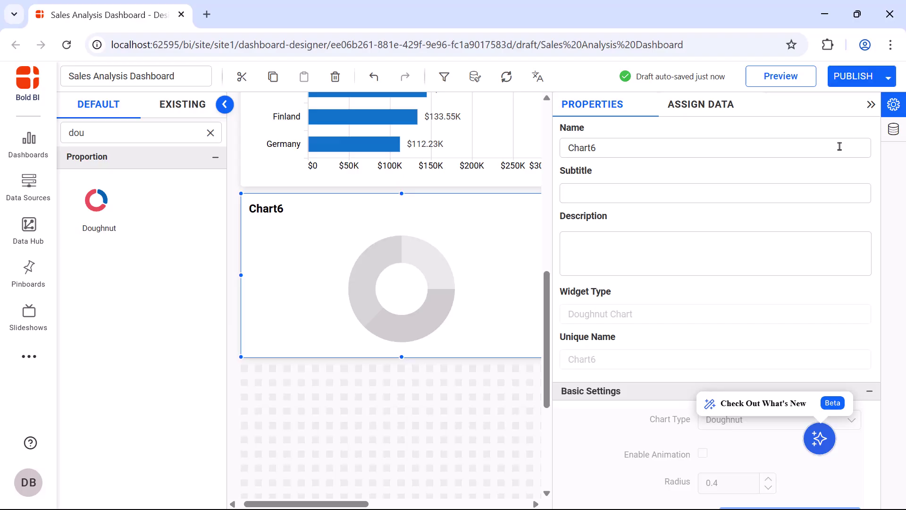
{"action": "double_click", "coordinate": [826, 155]}
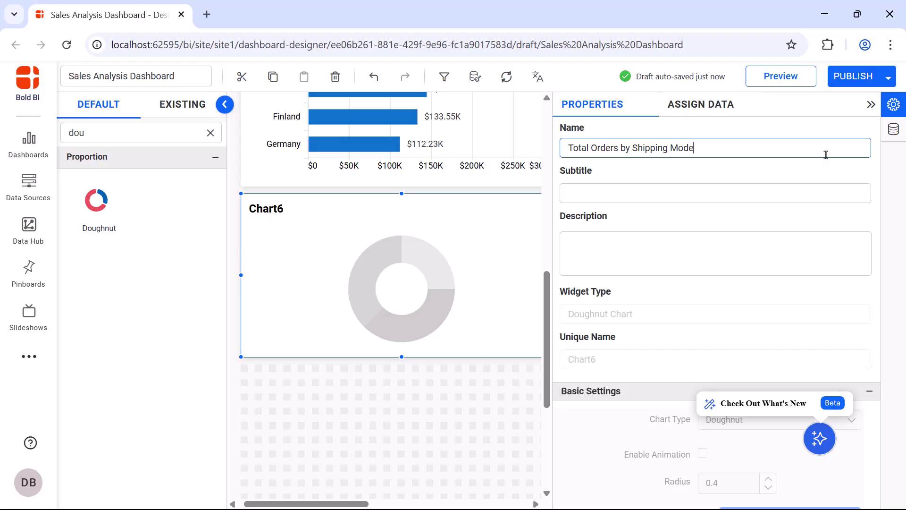
Assign OrderID as the doughnut chart's value and ShipVia as its column
{"action": "left_click", "coordinate": [701, 104]}
{"action": "left_click", "coordinate": [688, 161]}
{"action": "type", "text": "order"}
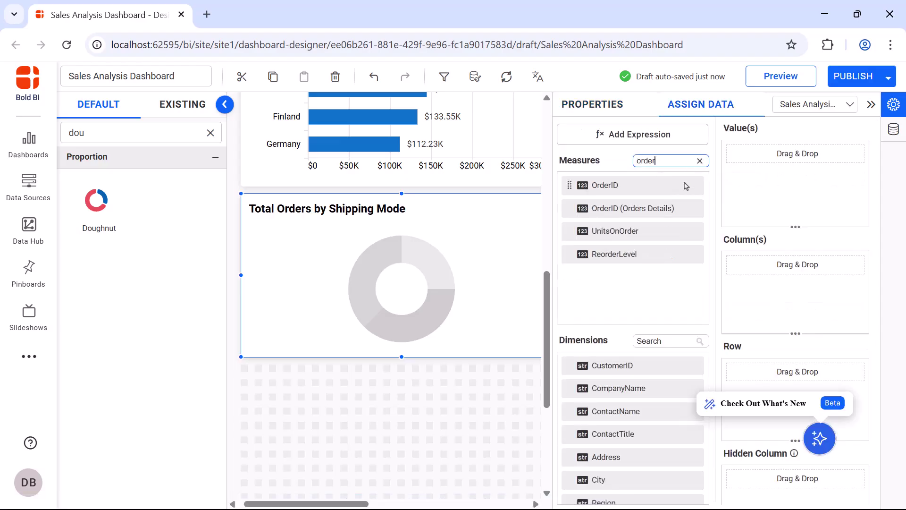
{"action": "left_click_drag", "start_coordinate": [686, 185], "coordinate": [765, 176]}
{"action": "left_click", "coordinate": [688, 341]}
{"action": "type", "text": "shi"}
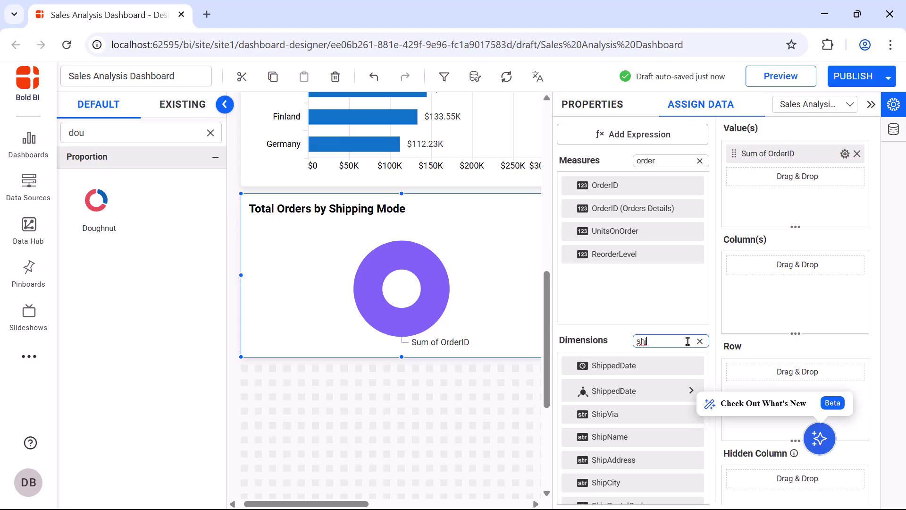
{"action": "left_click_drag", "start_coordinate": [683, 414], "coordinate": [732, 271]}
Add OrderID to the doughnut chart's tooltip data
{"action": "scroll", "coordinate": [729, 273], "scroll_direction": "down", "scroll_amount": 7}
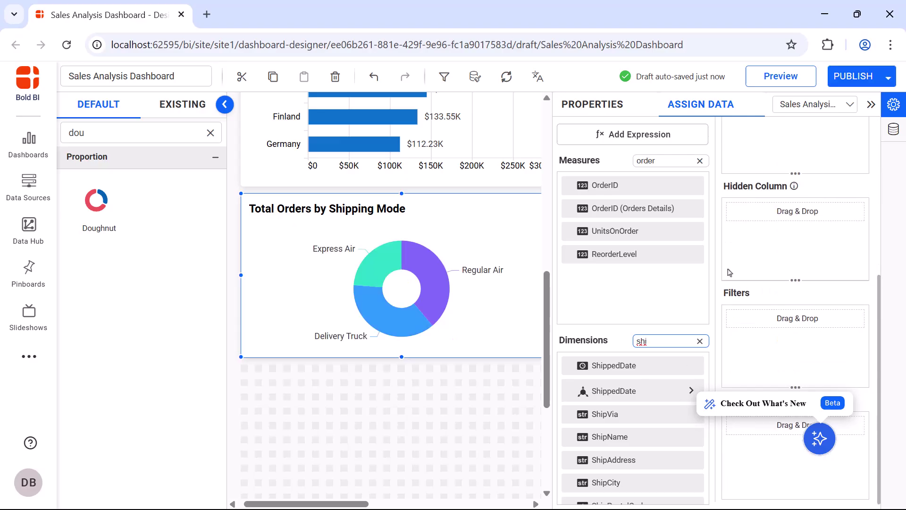
{"action": "scroll", "coordinate": [729, 273], "scroll_direction": "up", "scroll_amount": 1}
{"action": "left_click_drag", "start_coordinate": [682, 185], "coordinate": [734, 466]}
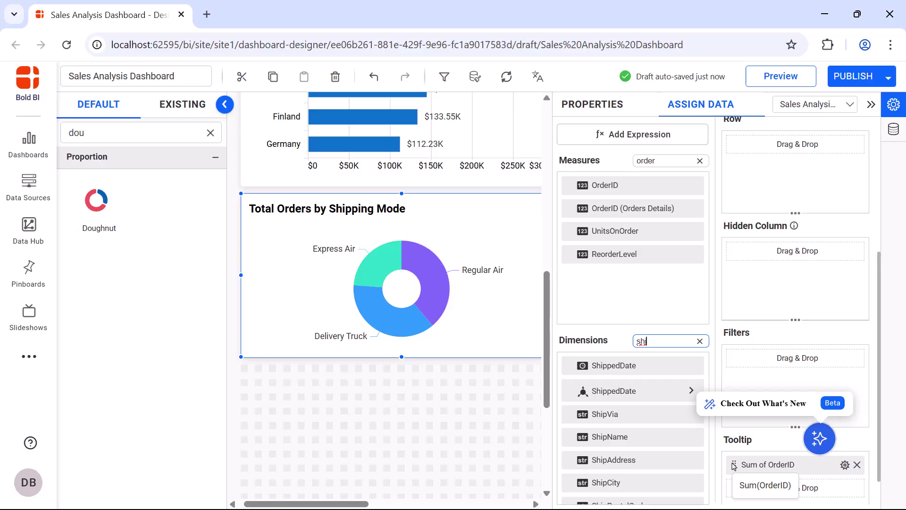
Enable the doughnut chart's animation and set its data labels to Percentage
{"action": "left_click", "coordinate": [593, 104]}
{"action": "scroll", "coordinate": [707, 290], "scroll_direction": "down", "scroll_amount": 3}
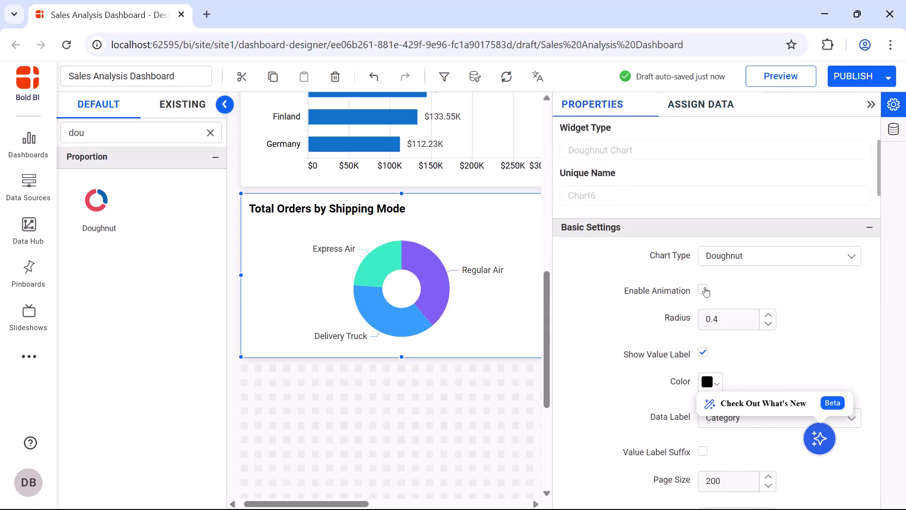
{"action": "left_click", "coordinate": [703, 290]}
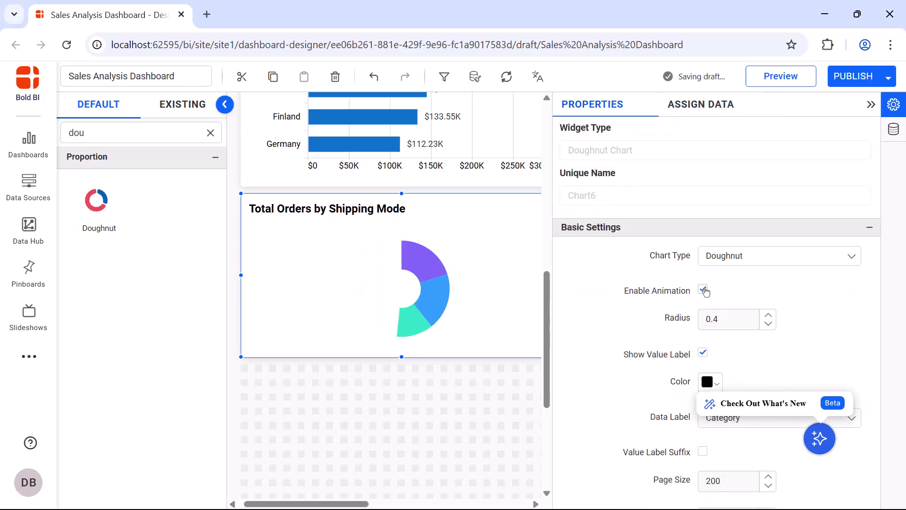
{"action": "scroll", "coordinate": [706, 291], "scroll_direction": "down", "scroll_amount": 3}
{"action": "left_click", "coordinate": [738, 255]}
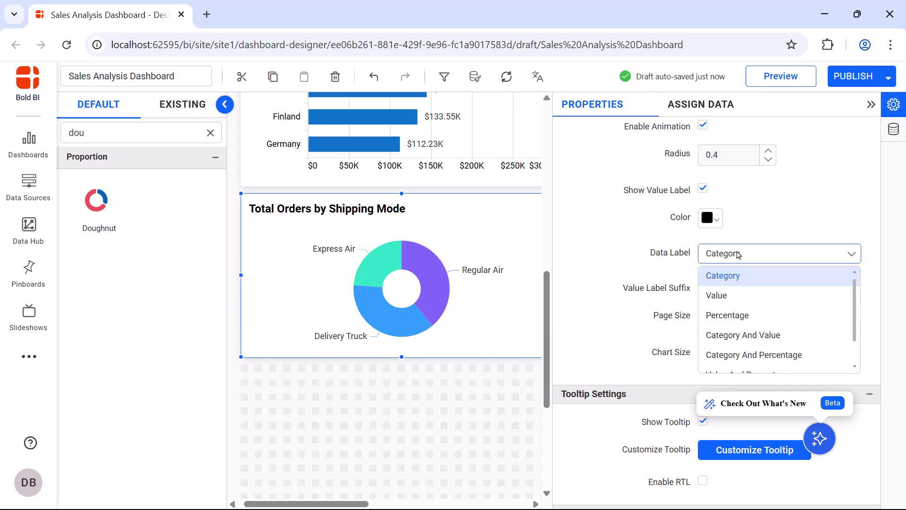
{"action": "left_click", "coordinate": [731, 315]}
Show the doughnut chart's legend with interactivity off and its position set to Top
{"action": "scroll", "coordinate": [728, 319], "scroll_direction": "down", "scroll_amount": 4}
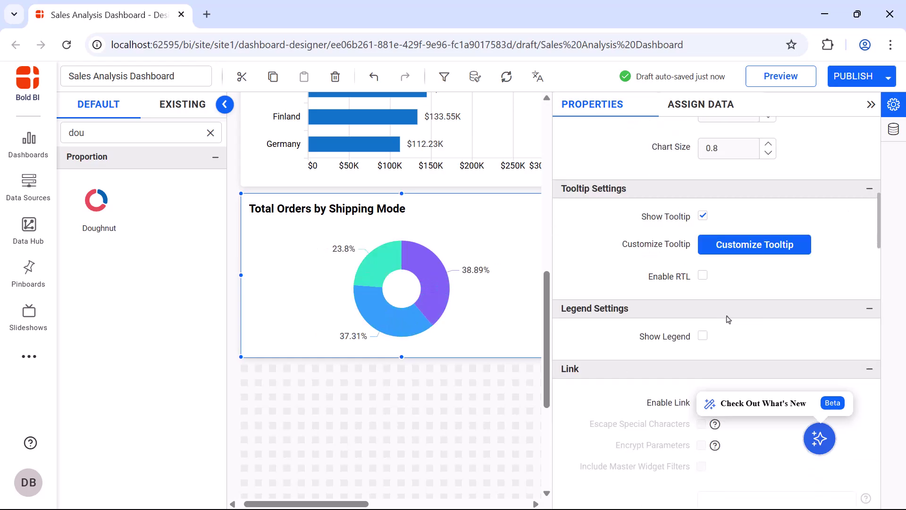
{"action": "left_click", "coordinate": [702, 337]}
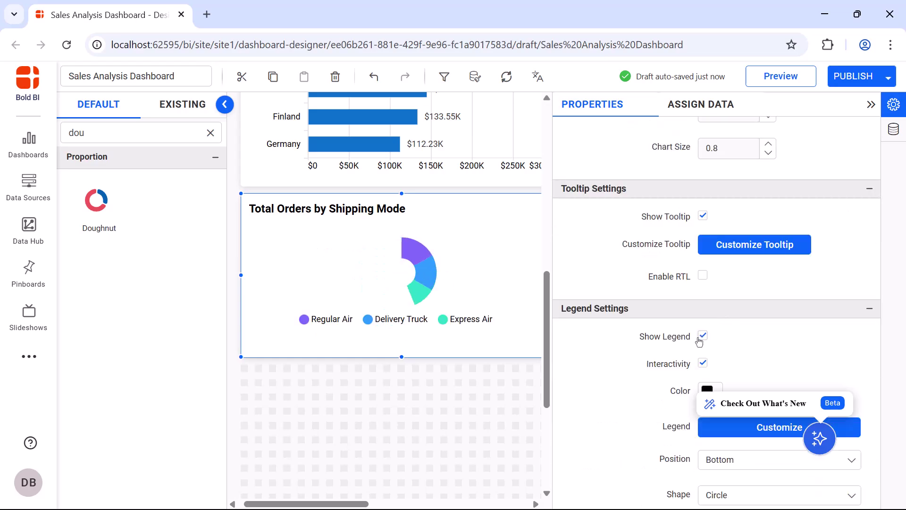
{"action": "left_click", "coordinate": [703, 363]}
{"action": "scroll", "coordinate": [703, 364], "scroll_direction": "down", "scroll_amount": 2}
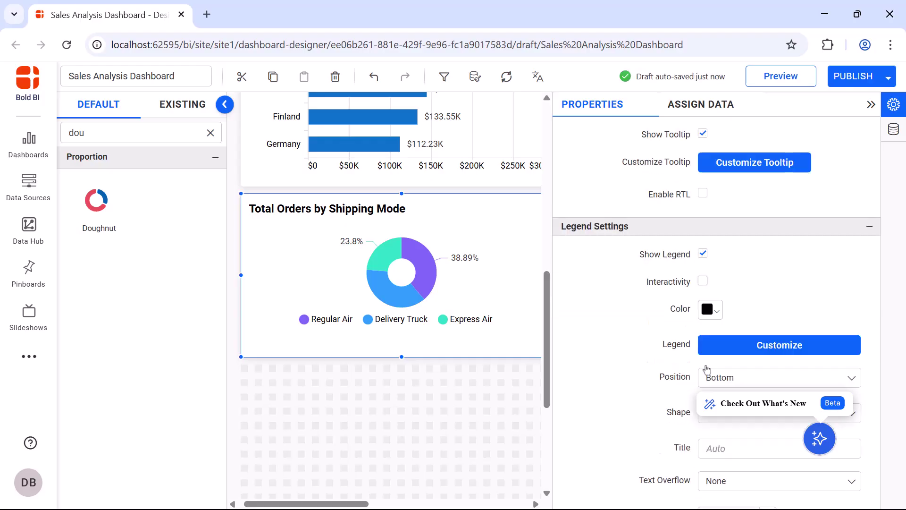
{"action": "left_click", "coordinate": [713, 377]}
{"action": "left_click", "coordinate": [720, 401]}
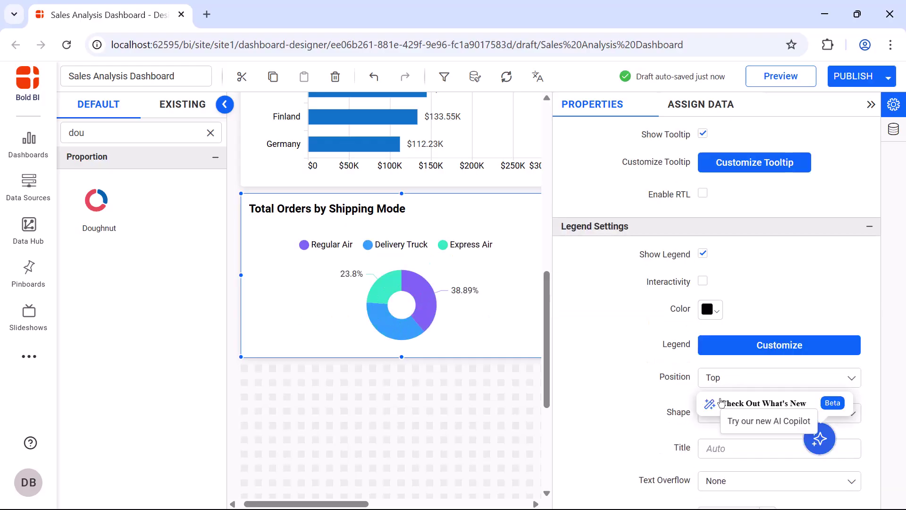
Change the legend shape of the Total Orders by Shipping Mode chart
{"action": "scroll", "coordinate": [722, 403], "scroll_direction": "down", "scroll_amount": 1}
{"action": "left_click", "coordinate": [725, 376]}
{"action": "left_click", "coordinate": [733, 413]}
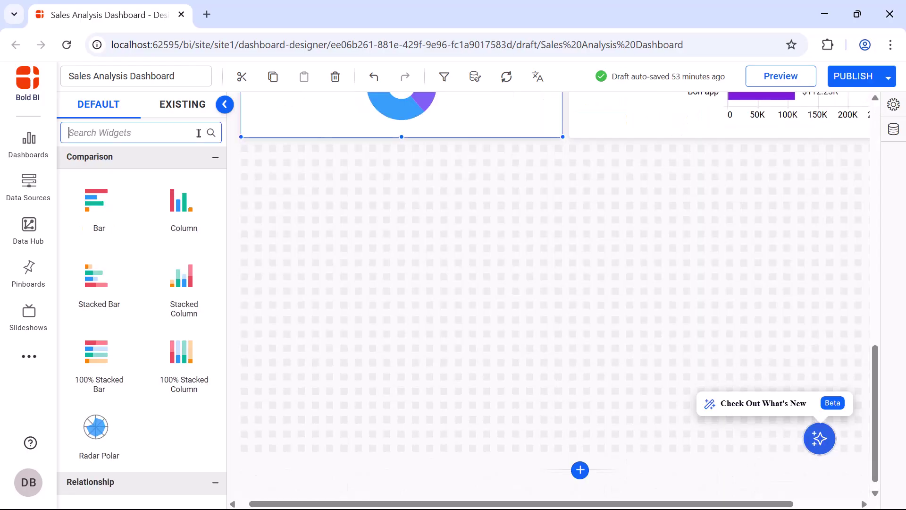
Add a grid across the full width below the charts and name it "Product Summary"
{"action": "type", "text": "grid"}
{"action": "left_click_drag", "start_coordinate": [96, 200], "coordinate": [243, 152]}
{"action": "left_click_drag", "start_coordinate": [320, 223], "coordinate": [839, 429]}
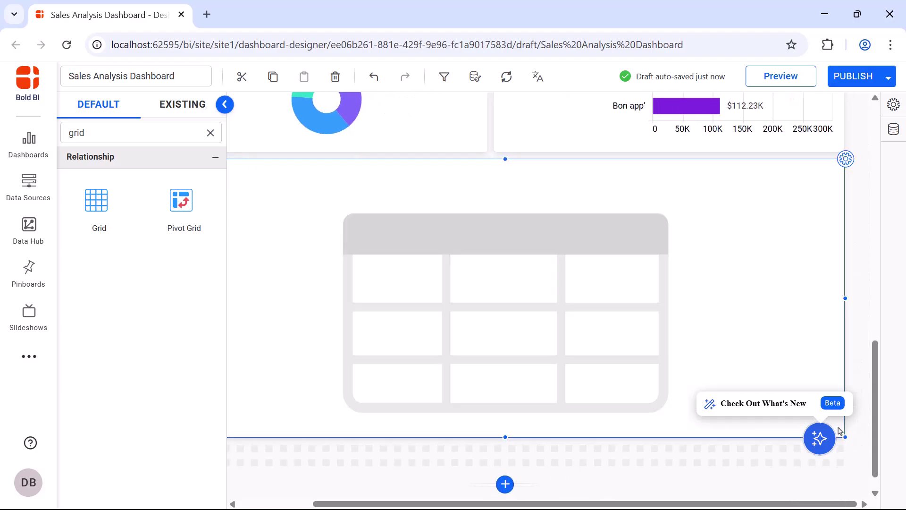
{"action": "left_click", "coordinate": [844, 160]}
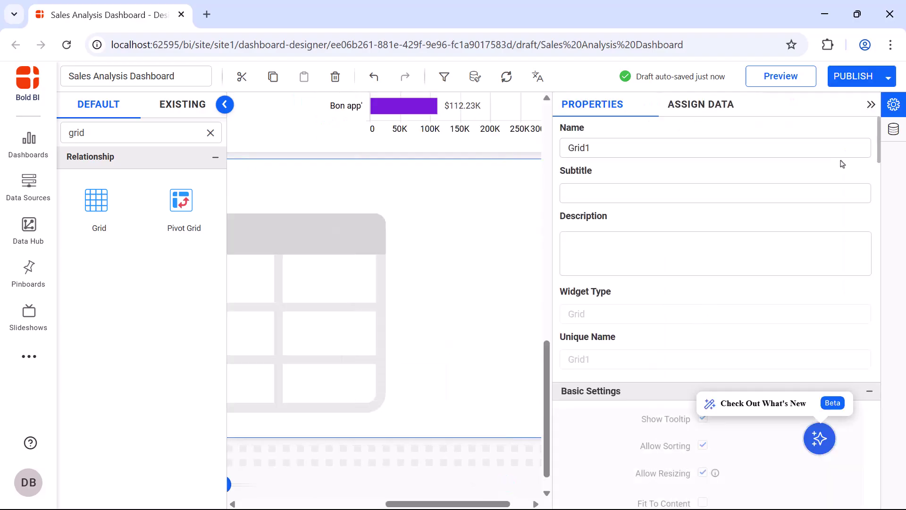
{"action": "left_click", "coordinate": [837, 154]}
{"action": "key", "text": "ctrl+a"}
{"action": "type", "text": "Product Summ"}
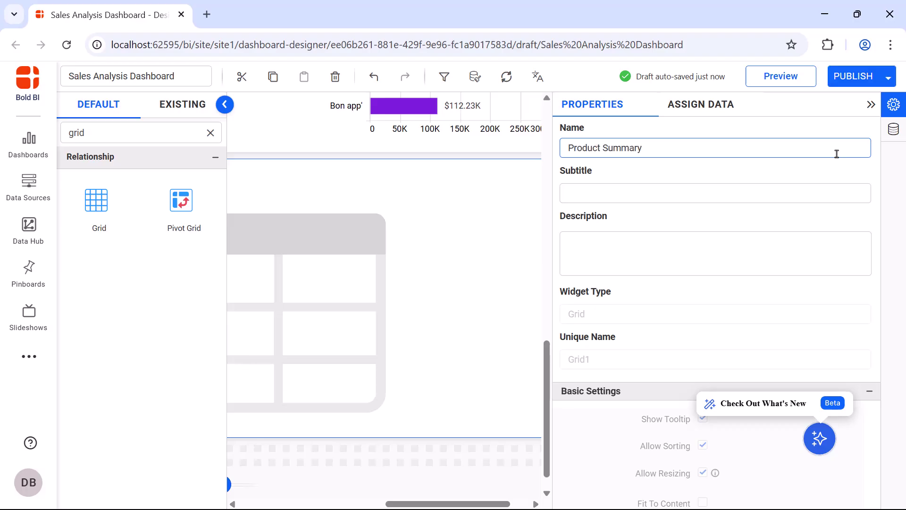
Add ProductName as a column of the Product Summary grid and rename it "Product"
{"action": "left_click", "coordinate": [700, 105]}
{"action": "left_click", "coordinate": [665, 341]}
{"action": "type", "text": "prod"}
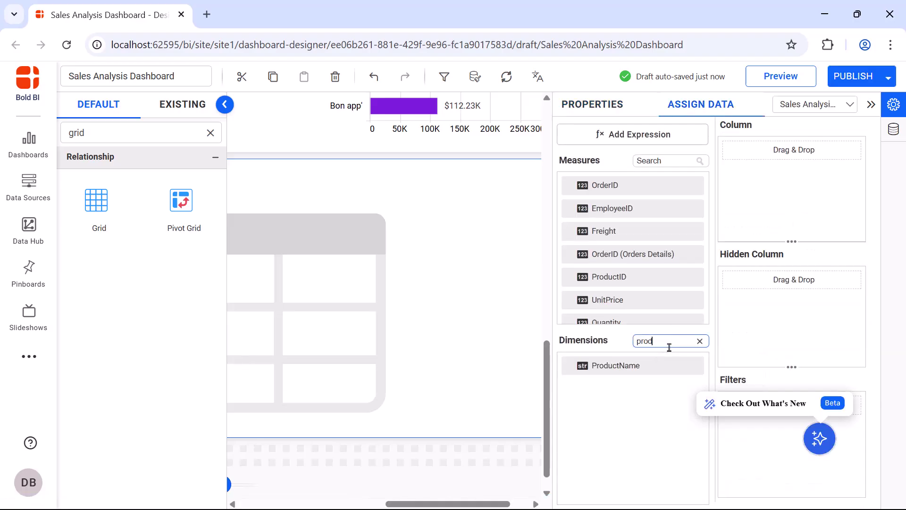
{"action": "left_click_drag", "start_coordinate": [613, 366], "coordinate": [737, 155]}
{"action": "left_click", "coordinate": [842, 150]}
{"action": "left_click", "coordinate": [845, 175]}
{"action": "type", "text": "Product"}
{"action": "key", "text": "Return"}
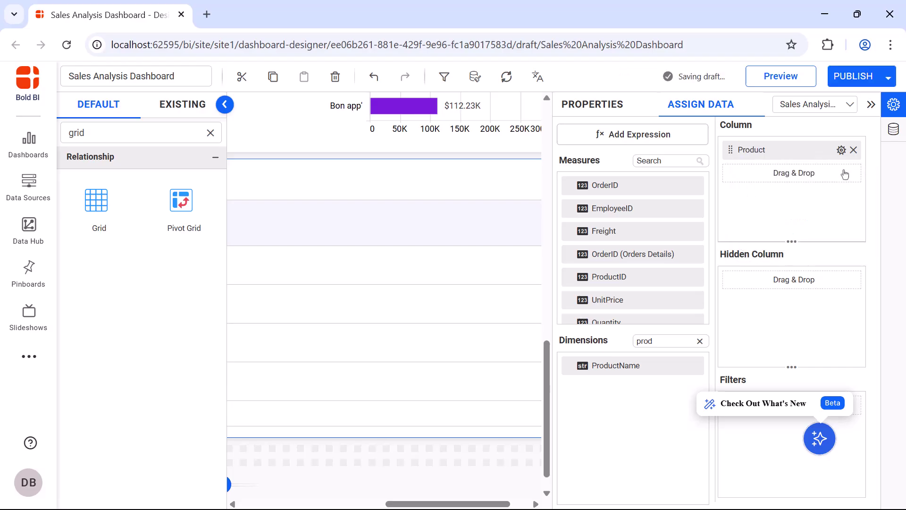
Add QuantityPerUnit as the second column of the Product Summary grid
{"action": "double_click", "coordinate": [651, 341]}
{"action": "type", "text": "quan"}
{"action": "left_click_drag", "start_coordinate": [619, 365], "coordinate": [779, 175]}
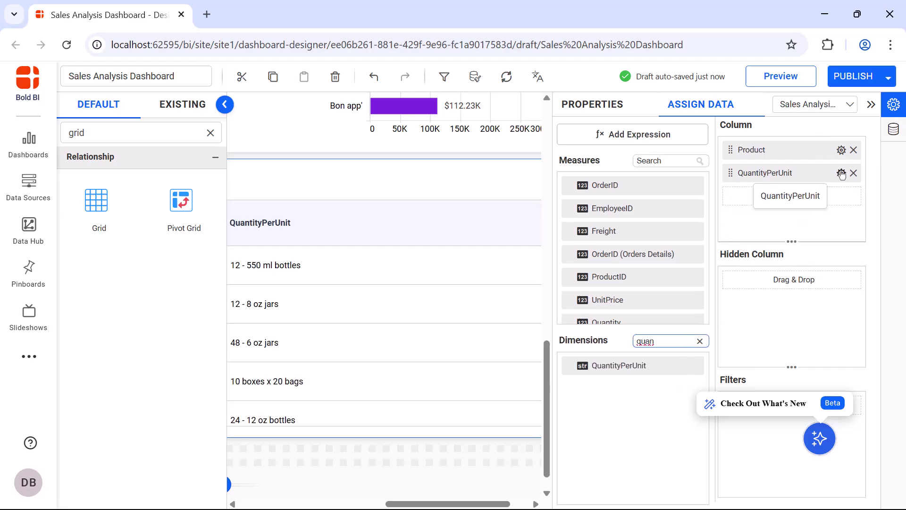
Rename the QuantityPerUnit column of the Product Summary grid as "Quantity Per Unit"
{"action": "left_click", "coordinate": [842, 172]}
{"action": "left_click", "coordinate": [845, 197]}
{"action": "left_click", "coordinate": [775, 171]}
{"action": "left_click", "coordinate": [792, 171]}
{"action": "key", "text": "Return"}
Add the UnitPrice measure as the third column of the Product Summary grid, aggregated by count
{"action": "left_click", "coordinate": [666, 161]}
{"action": "type", "text": "unit"}
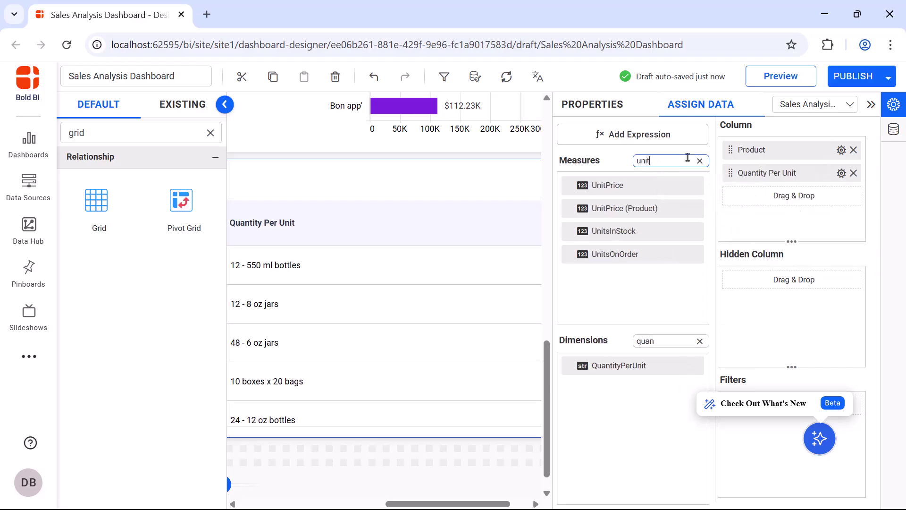
{"action": "left_click_drag", "start_coordinate": [608, 185], "coordinate": [817, 191]}
{"action": "left_click", "coordinate": [842, 195]}
{"action": "left_click", "coordinate": [776, 279]}
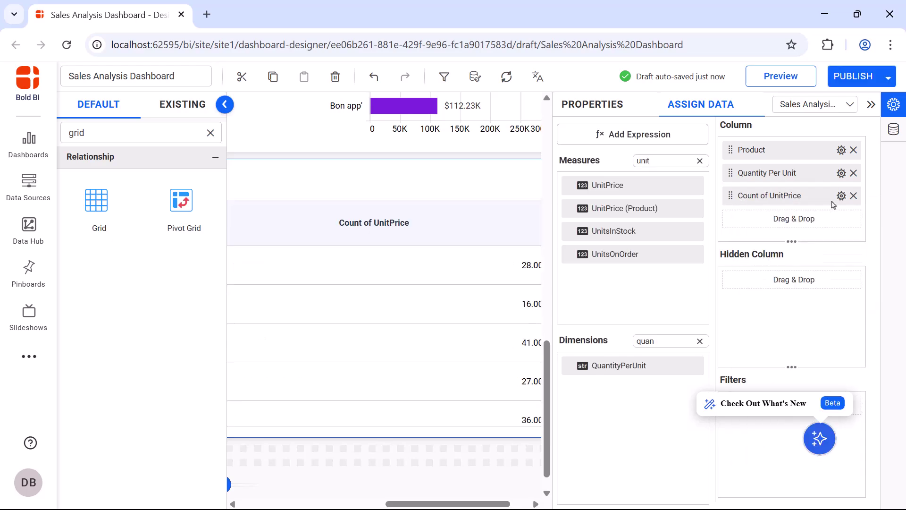
Rename the grid's UnitPrice count column as "Unit Price"
{"action": "left_click", "coordinate": [841, 196]}
{"action": "left_click", "coordinate": [779, 219]}
{"action": "left_click", "coordinate": [741, 195]}
{"action": "left_click", "coordinate": [761, 194]}
{"action": "key", "text": "Return"}
Add the Quantity measure as the fourth column of the Product Summary grid and rename it "Unit Sold"
{"action": "double_click", "coordinate": [652, 161]}
{"action": "type", "text": "qu"}
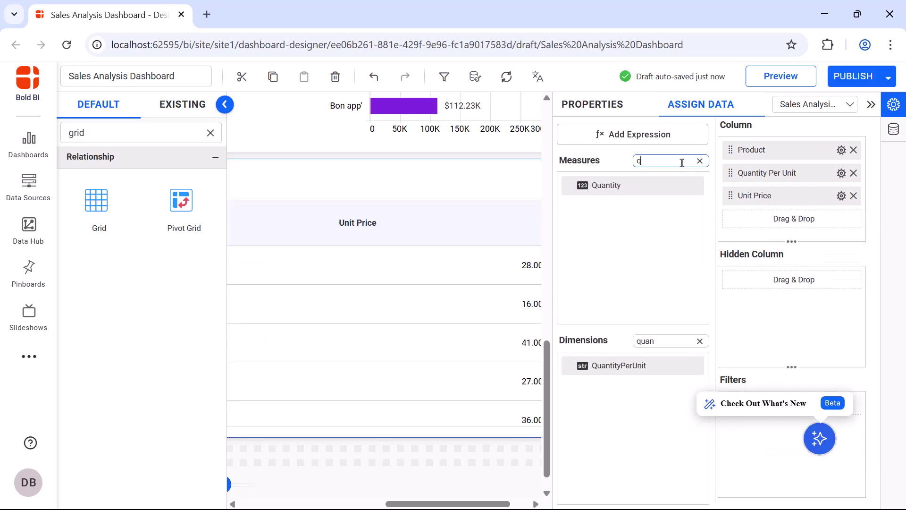
{"action": "left_click_drag", "start_coordinate": [607, 185], "coordinate": [798, 229]}
{"action": "key", "text": "ctrl+a"}
{"action": "type", "text": "Unit Sold"}
{"action": "key", "text": "Return"}
Add the UnitsInStock measure as the fifth column of the Product Summary grid and rename it "Units In Stock"
{"action": "double_click", "coordinate": [651, 160]}
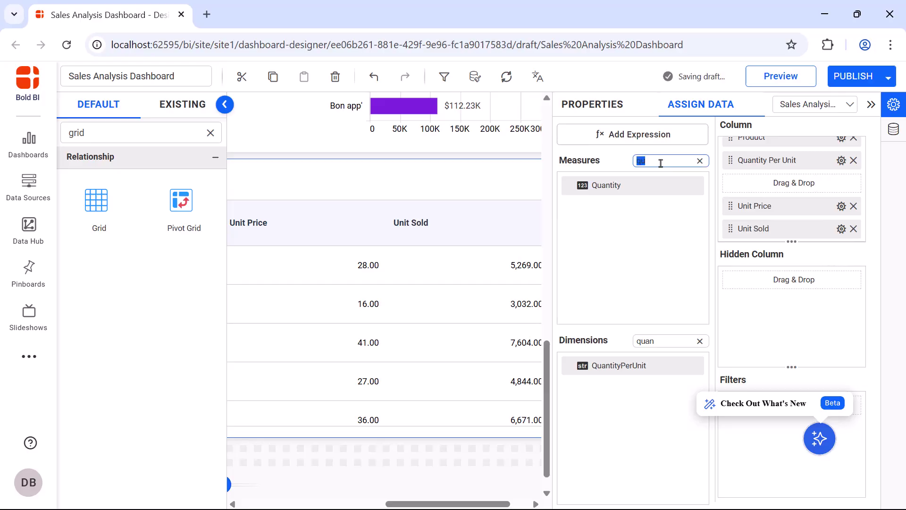
{"action": "type", "text": "uni"}
{"action": "left_click_drag", "start_coordinate": [613, 231], "coordinate": [753, 232]}
{"action": "left_click", "coordinate": [755, 229]}
{"action": "key", "text": "ctrl+a"}
{"action": "type", "text": "Units In Stock"}
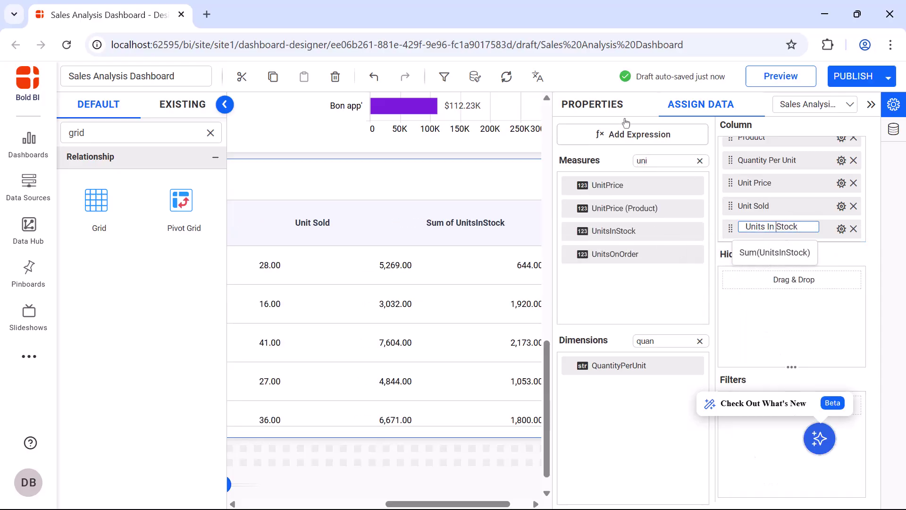
{"action": "key", "text": "Return"}
Enable Fit To Content and Vertical Grid Lines in the Product Summary grid's properties
{"action": "left_click", "coordinate": [615, 109]}
{"action": "scroll", "coordinate": [656, 266], "scroll_direction": "down", "scroll_amount": 4}
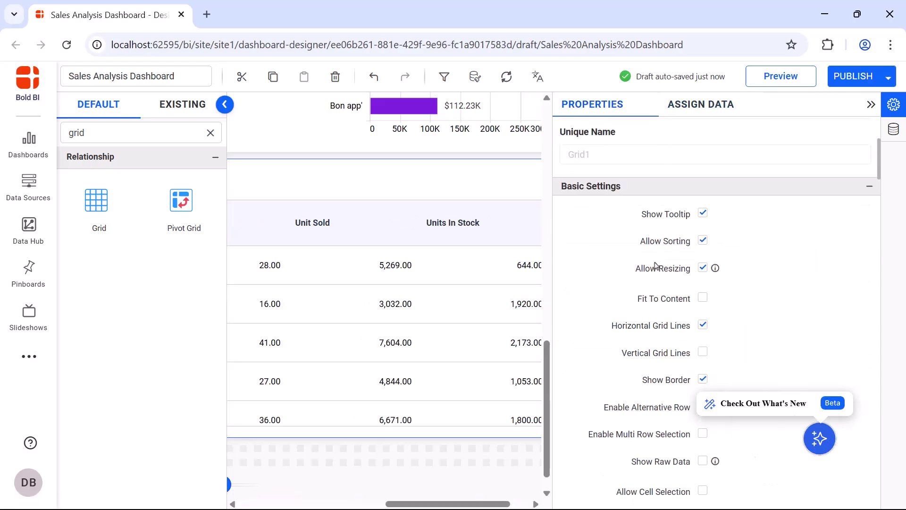
{"action": "left_click", "coordinate": [703, 302]}
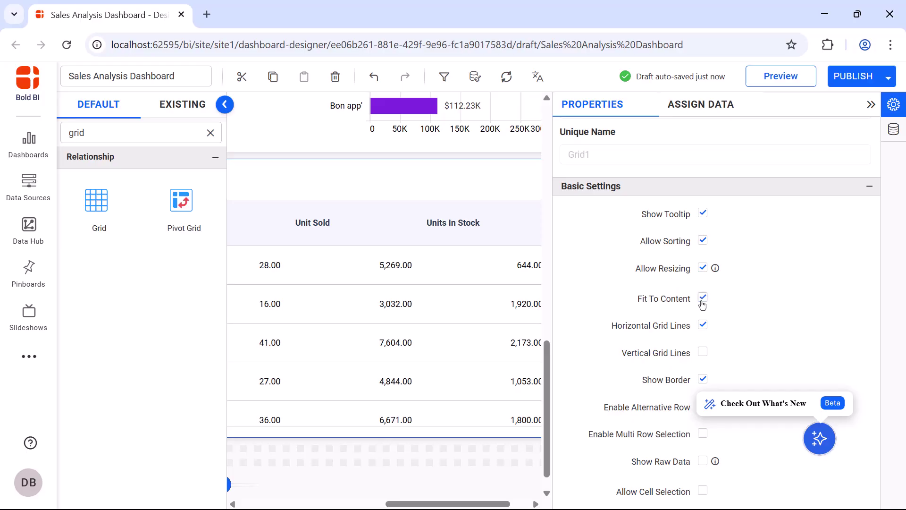
{"action": "left_click", "coordinate": [703, 354]}
Allow text wrapping in both the header and the content of the Product Summary grid
{"action": "scroll", "coordinate": [701, 350], "scroll_direction": "down", "scroll_amount": 2}
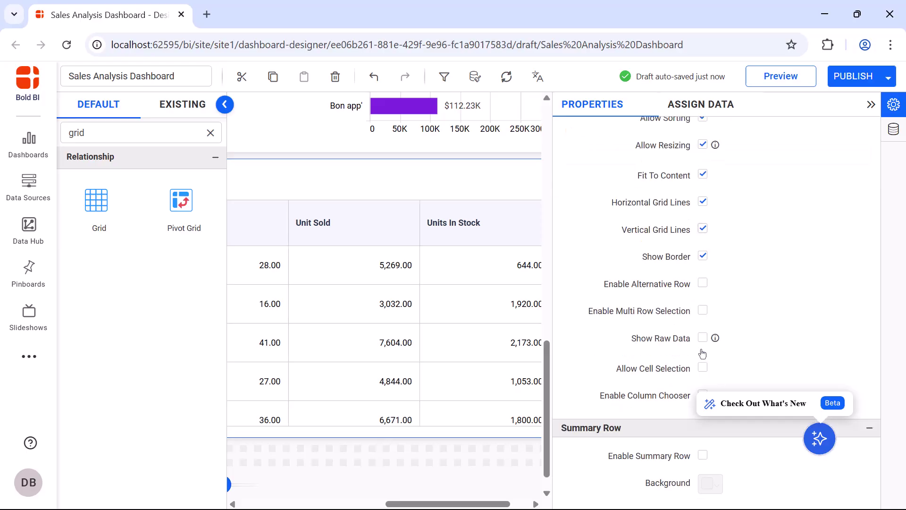
{"action": "scroll", "coordinate": [700, 375], "scroll_direction": "down", "scroll_amount": 6}
{"action": "scroll", "coordinate": [773, 312], "scroll_direction": "down", "scroll_amount": 9}
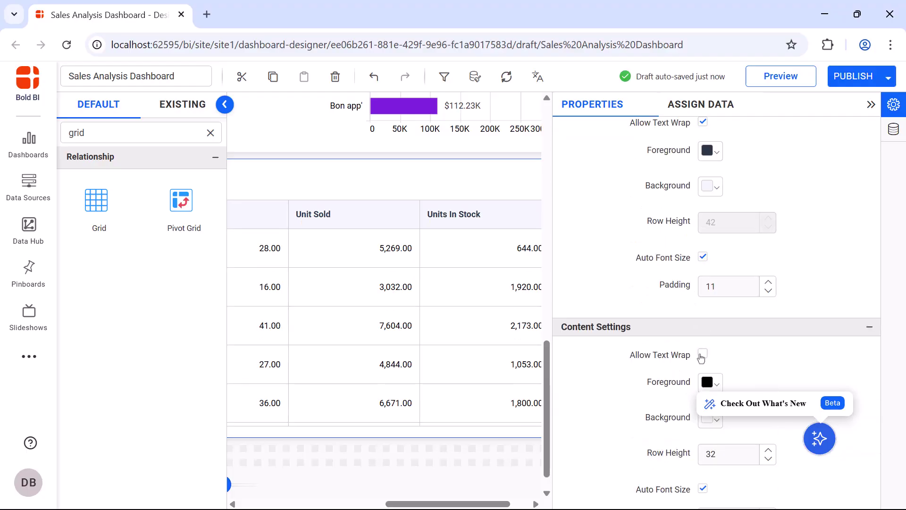
{"action": "left_click", "coordinate": [703, 355]}
Customize the grid's column alignment by centering the headers of all five columns
{"action": "scroll", "coordinate": [727, 361], "scroll_direction": "up", "scroll_amount": 2}
{"action": "scroll", "coordinate": [765, 364], "scroll_direction": "down", "scroll_amount": 8}
{"action": "left_click", "coordinate": [769, 363]}
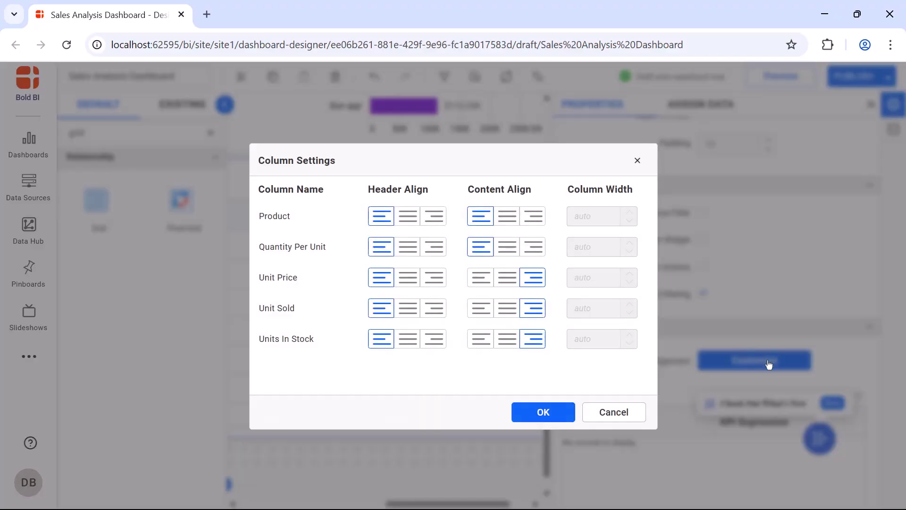
{"action": "left_click", "coordinate": [406, 218]}
{"action": "left_click", "coordinate": [408, 248]}
{"action": "left_click", "coordinate": [408, 278]}
{"action": "left_click", "coordinate": [408, 309]}
{"action": "left_click", "coordinate": [408, 340]}
Center the content of all five grid columns and apply the column settings
{"action": "left_click", "coordinate": [506, 340]}
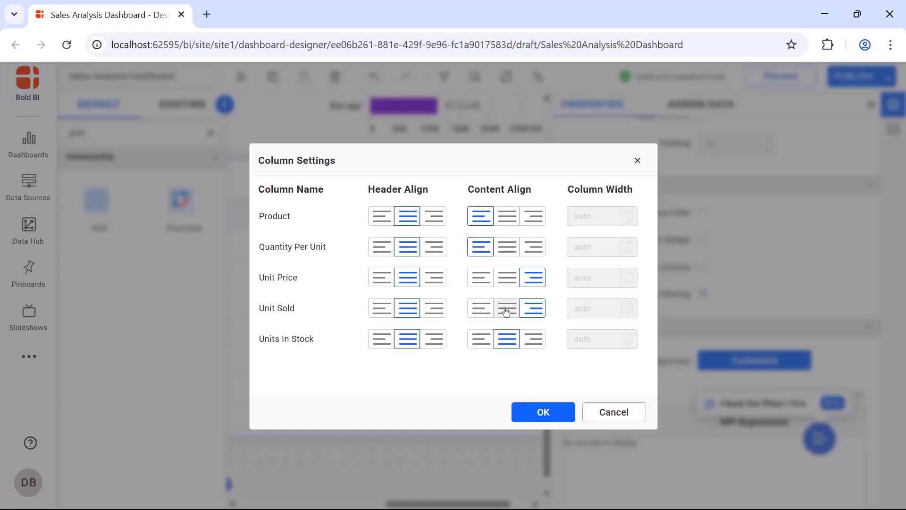
{"action": "left_click", "coordinate": [506, 311]}
{"action": "left_click", "coordinate": [507, 279]}
{"action": "left_click", "coordinate": [543, 413]}
Hide the grid's settings and the widget list so that the canvas has the full width
{"action": "scroll", "coordinate": [581, 465], "scroll_direction": "down", "scroll_amount": 4}
{"action": "left_click", "coordinate": [894, 105]}
{"action": "left_click", "coordinate": [226, 105]}
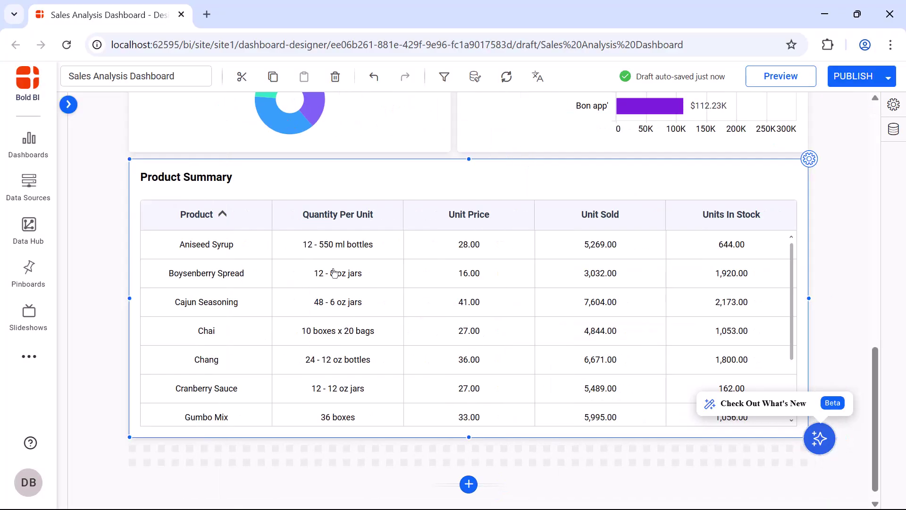
Preview the whole dashboard from the Year filter to the Product Summary grid, and leave the preview
{"action": "scroll", "coordinate": [341, 276], "scroll_direction": "up", "scroll_amount": 4}
{"action": "scroll", "coordinate": [342, 277], "scroll_direction": "up", "scroll_amount": 8}
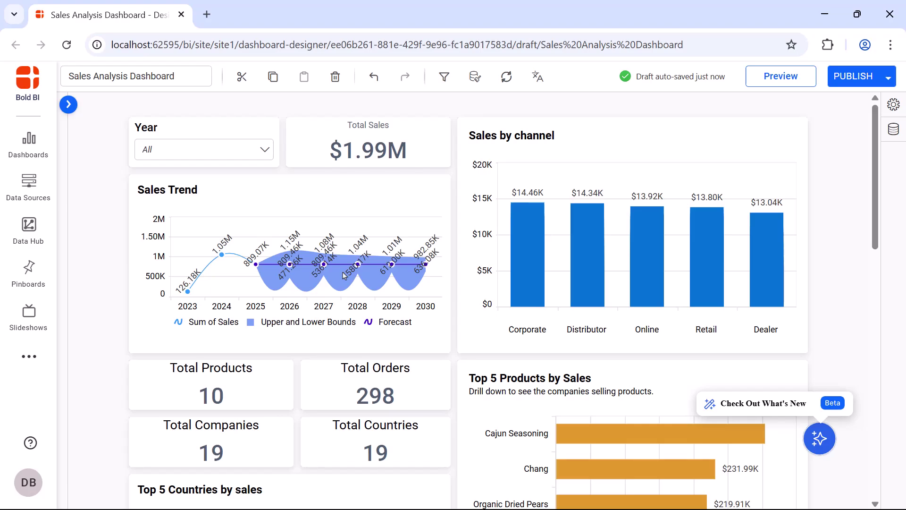
{"action": "left_click", "coordinate": [782, 77]}
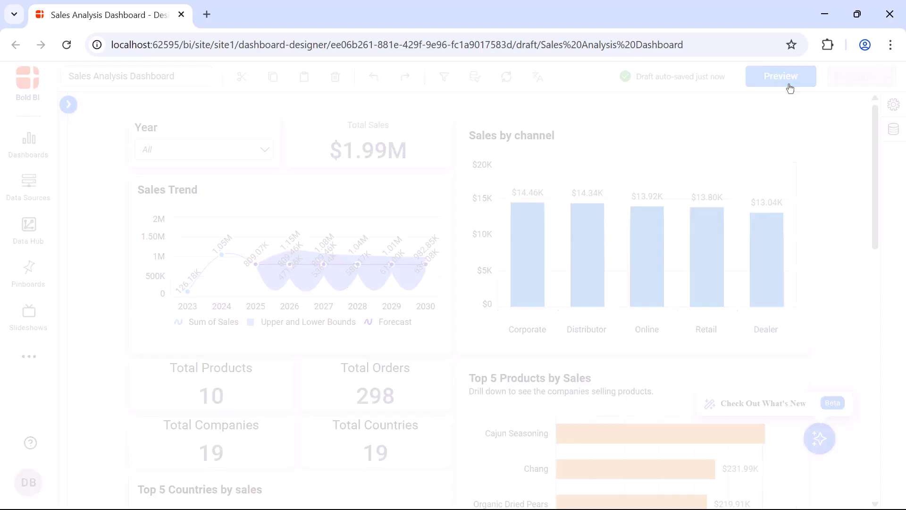
{"action": "scroll", "coordinate": [774, 194], "scroll_direction": "down", "scroll_amount": 15}
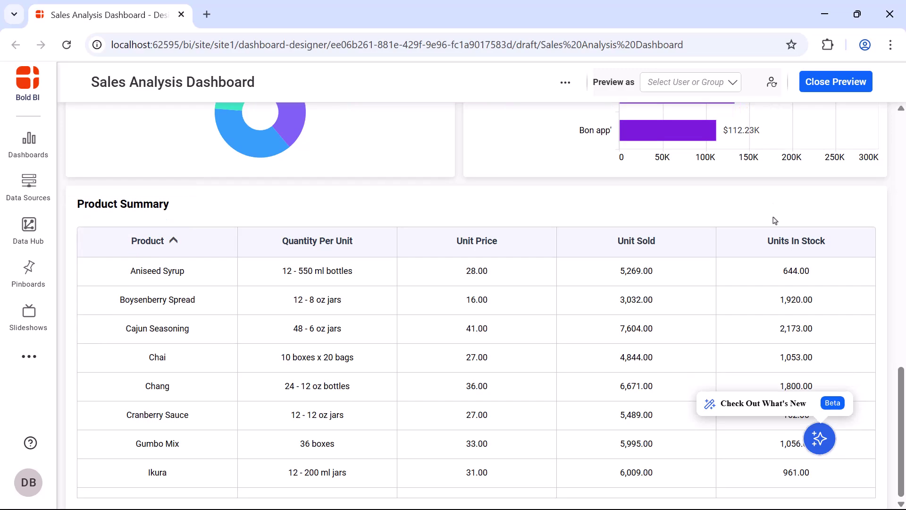
{"action": "left_click", "coordinate": [814, 83]}
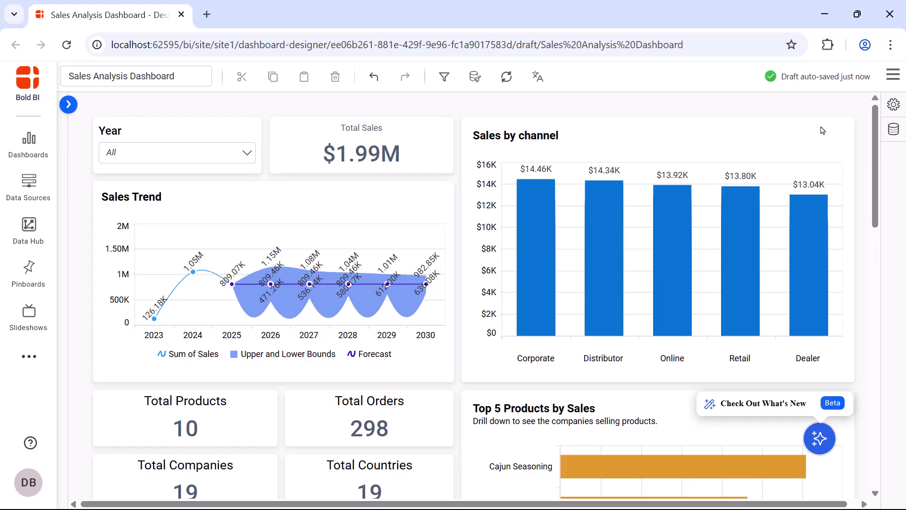
Publish the dashboard as "Sales Analysis dashboards" in the "Getting Started Tutorial" category and view the published version down to the product grid
{"action": "left_click", "coordinate": [893, 75]}
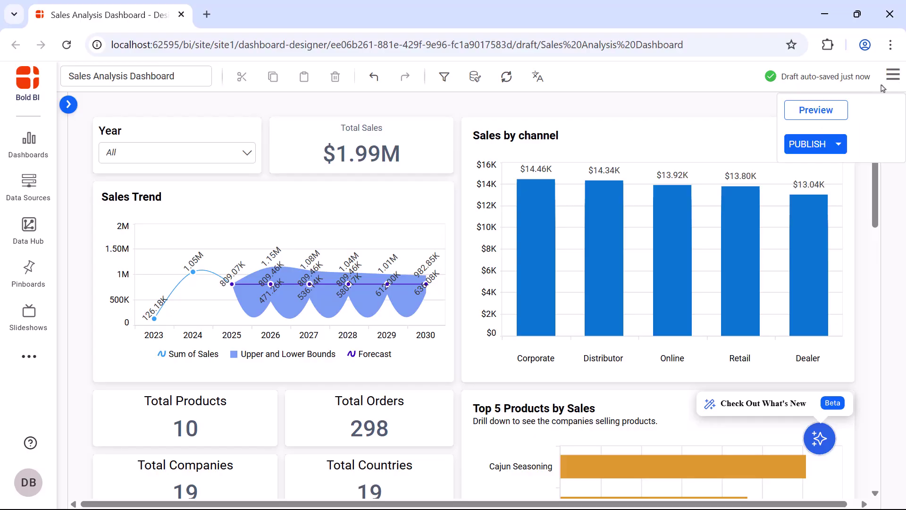
{"action": "left_click", "coordinate": [808, 144]}
{"action": "left_click", "coordinate": [623, 458]}
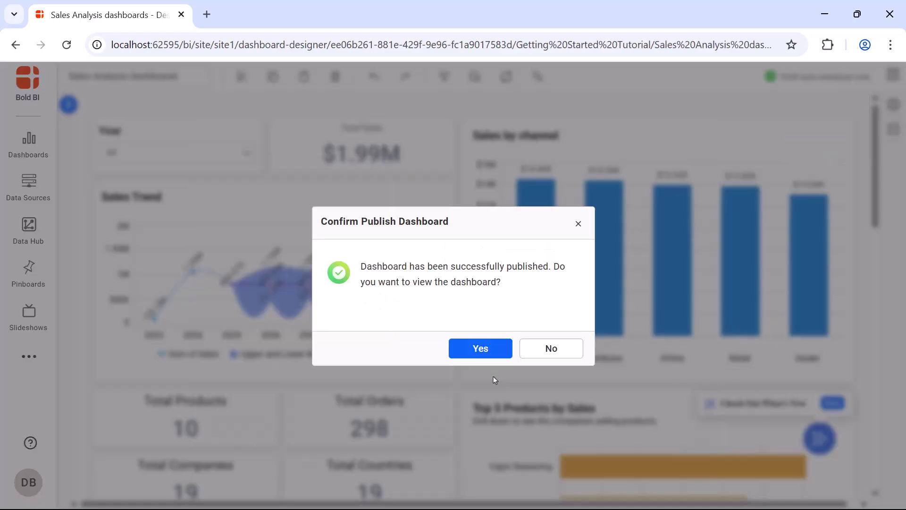
{"action": "left_click", "coordinate": [482, 351]}
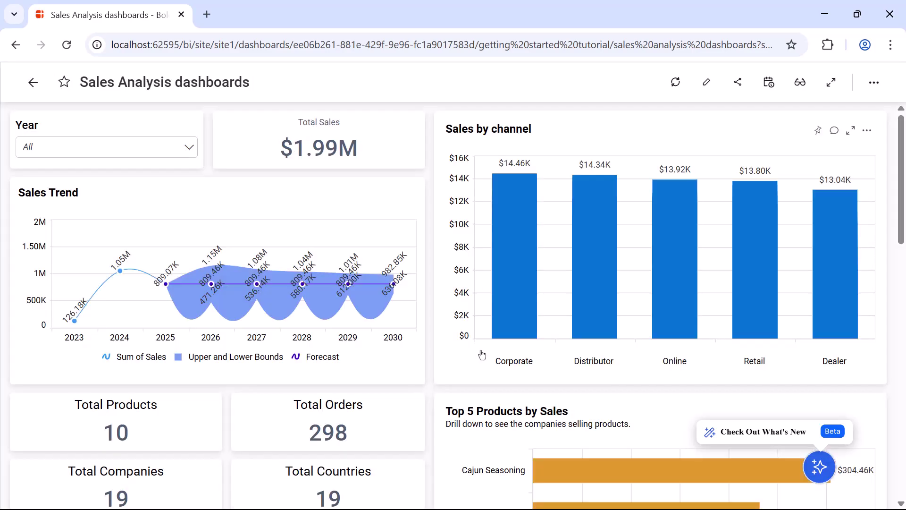
{"action": "scroll", "coordinate": [482, 355], "scroll_direction": "down", "scroll_amount": 15}
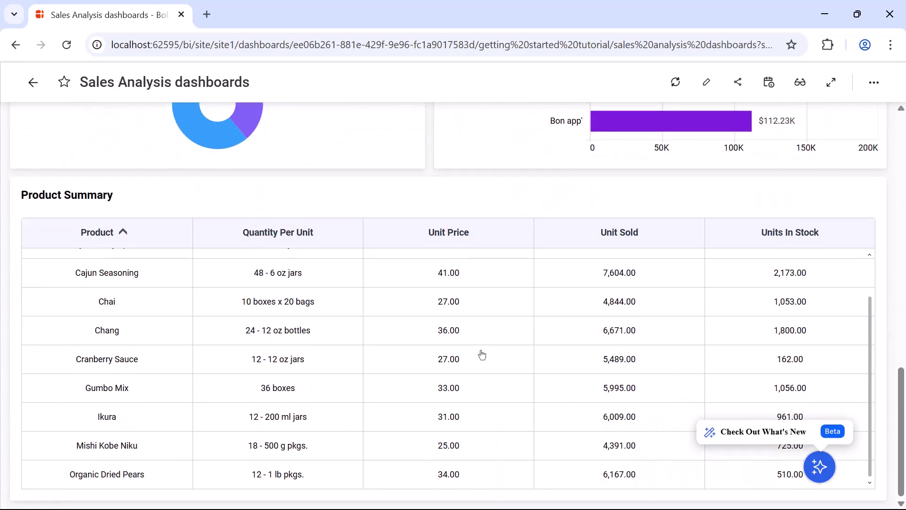